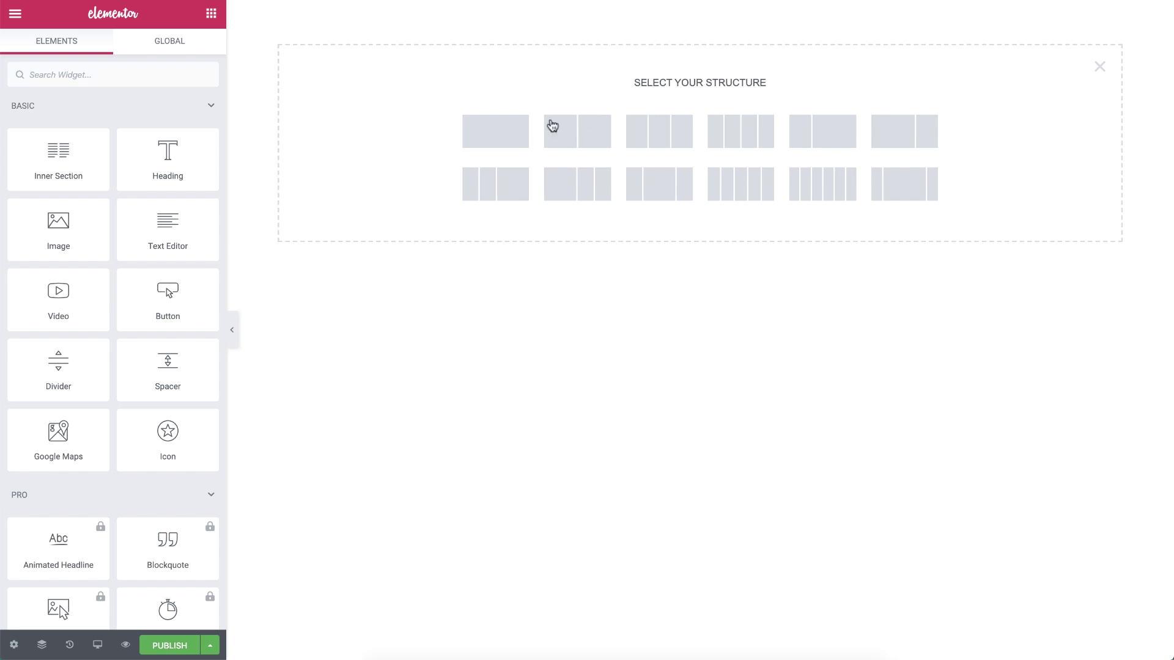
Add a single-column section with a 100 VH minimum height and 800 content width
click(517, 130)
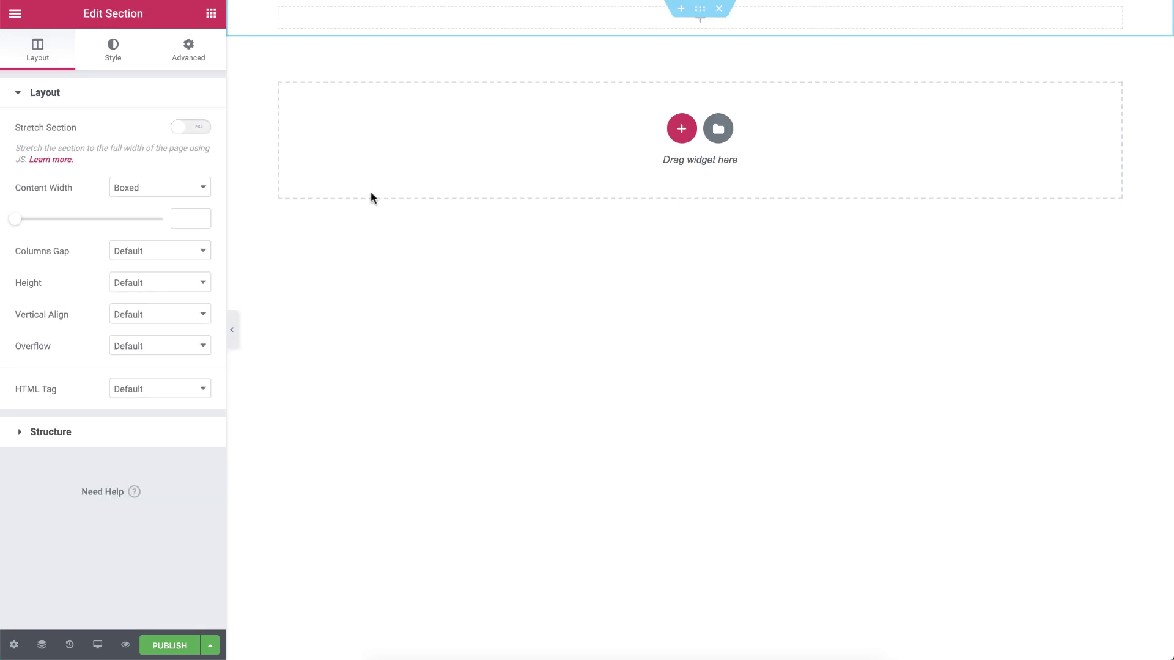
click(183, 283)
click(178, 308)
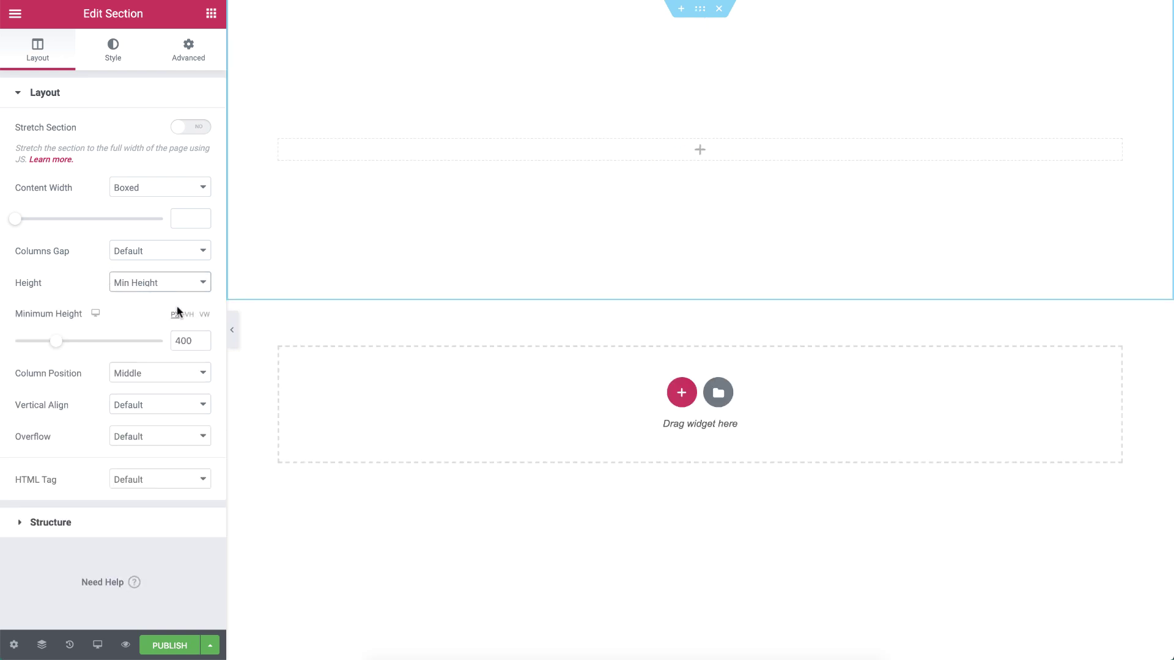
click(187, 315)
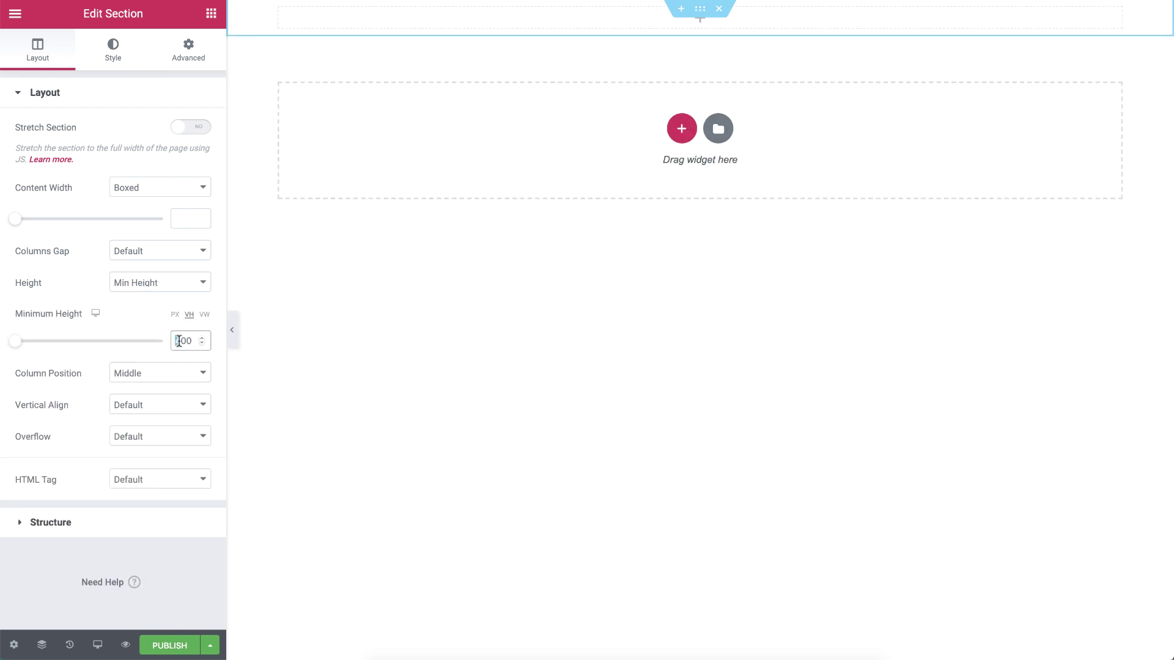
text(1)
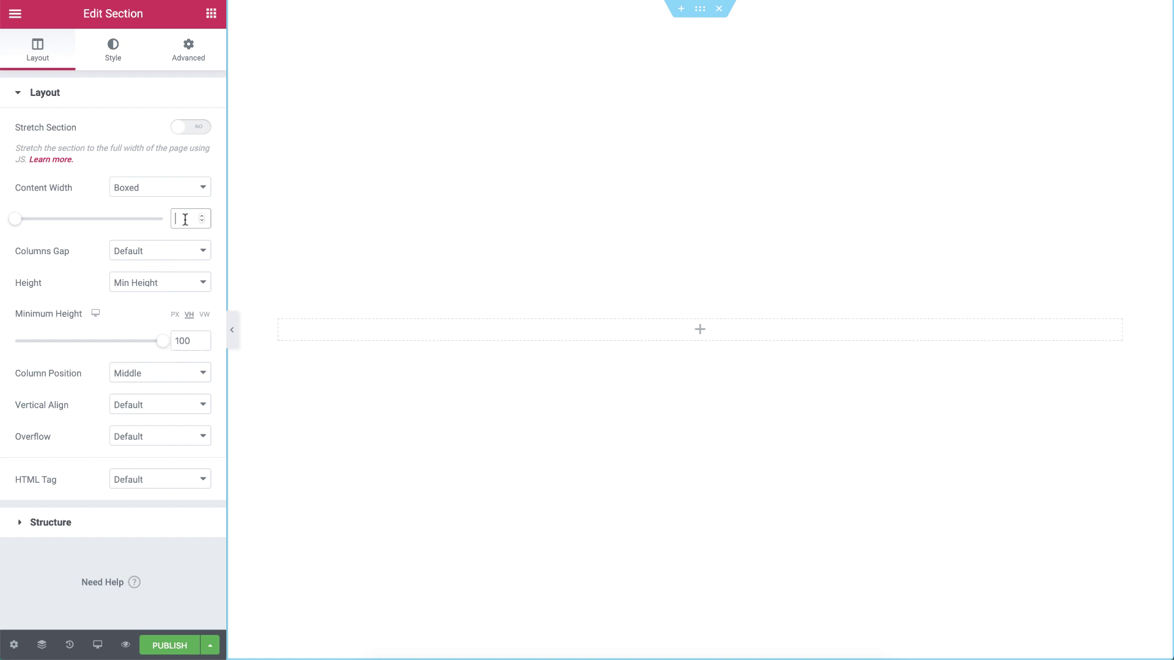
Upload Pexels-Videos-2365383-1.mp4 through the Classic background media picker and copy its file link
click(113, 59)
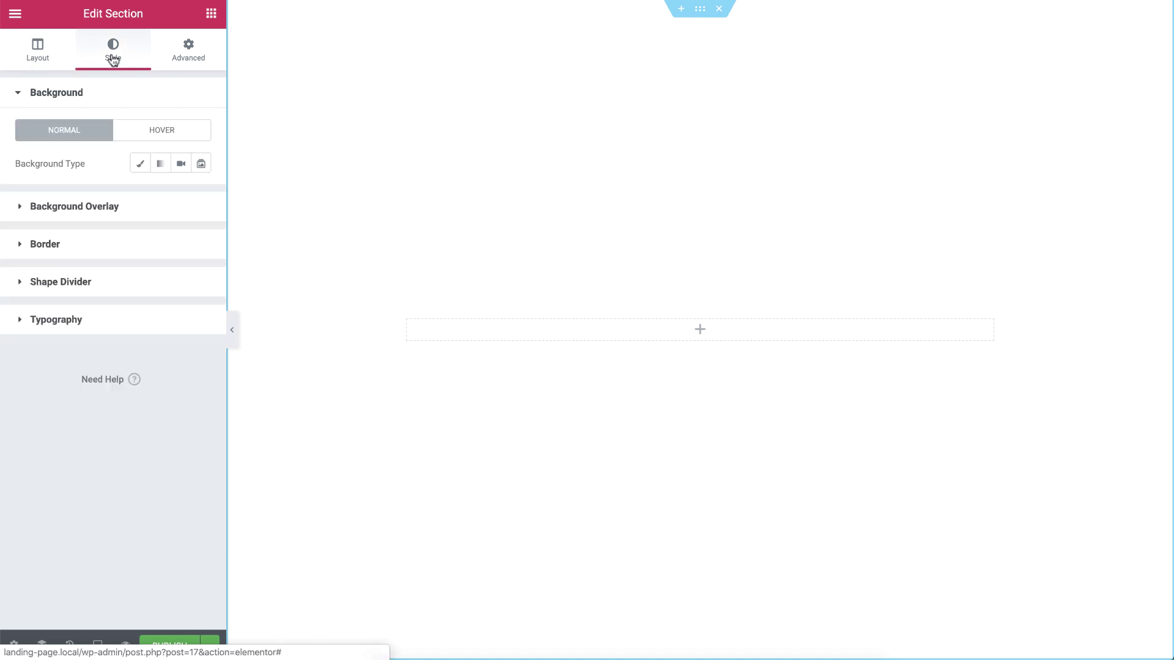
click(141, 164)
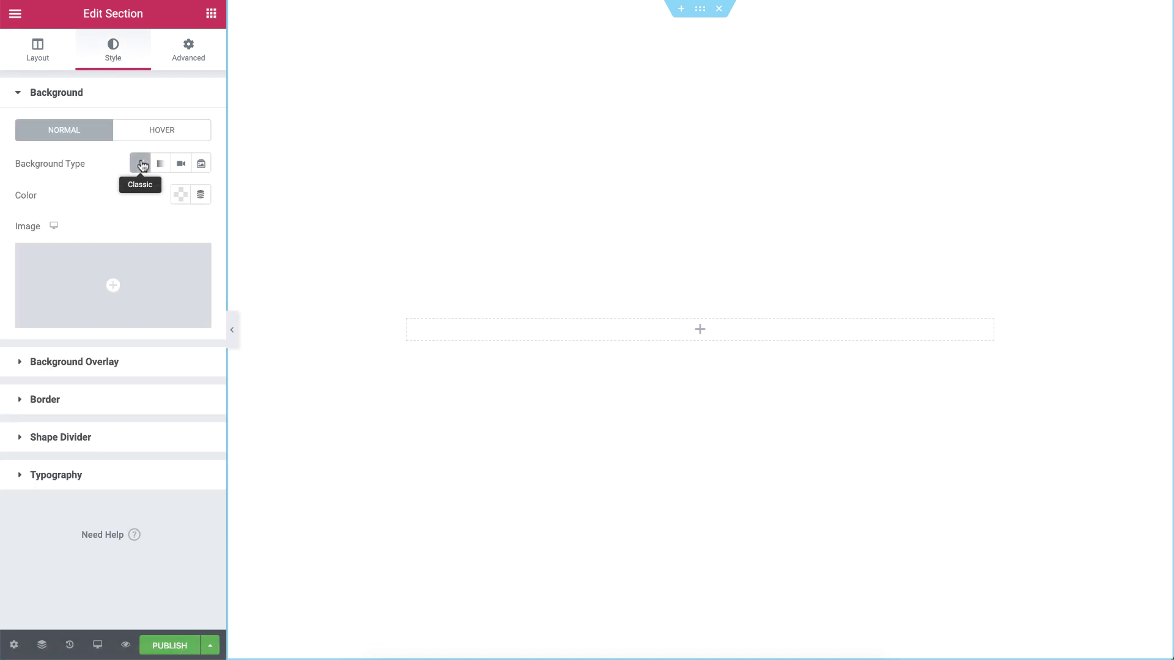
click(144, 253)
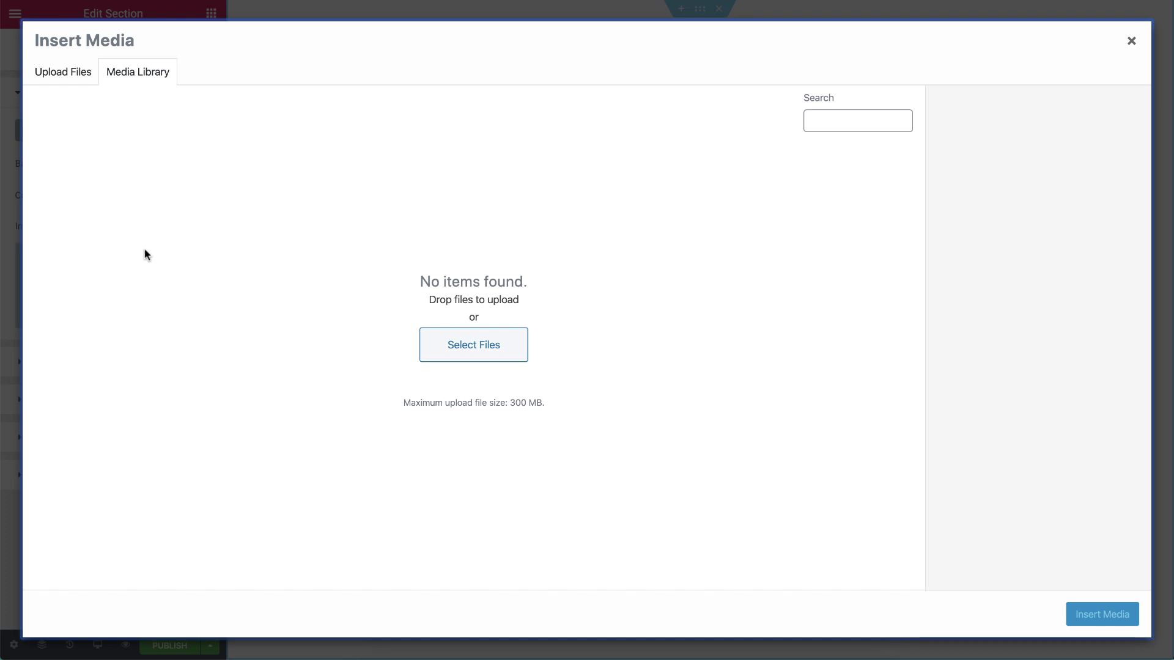
drag(1, 391, 445, 439)
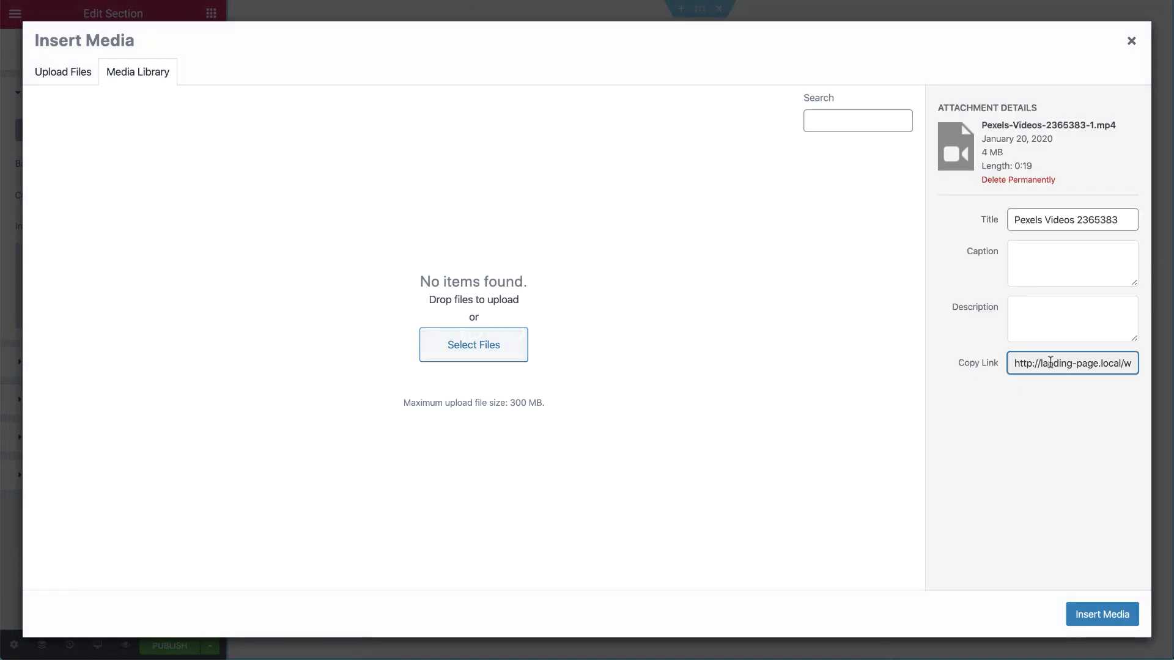
click(1051, 362)
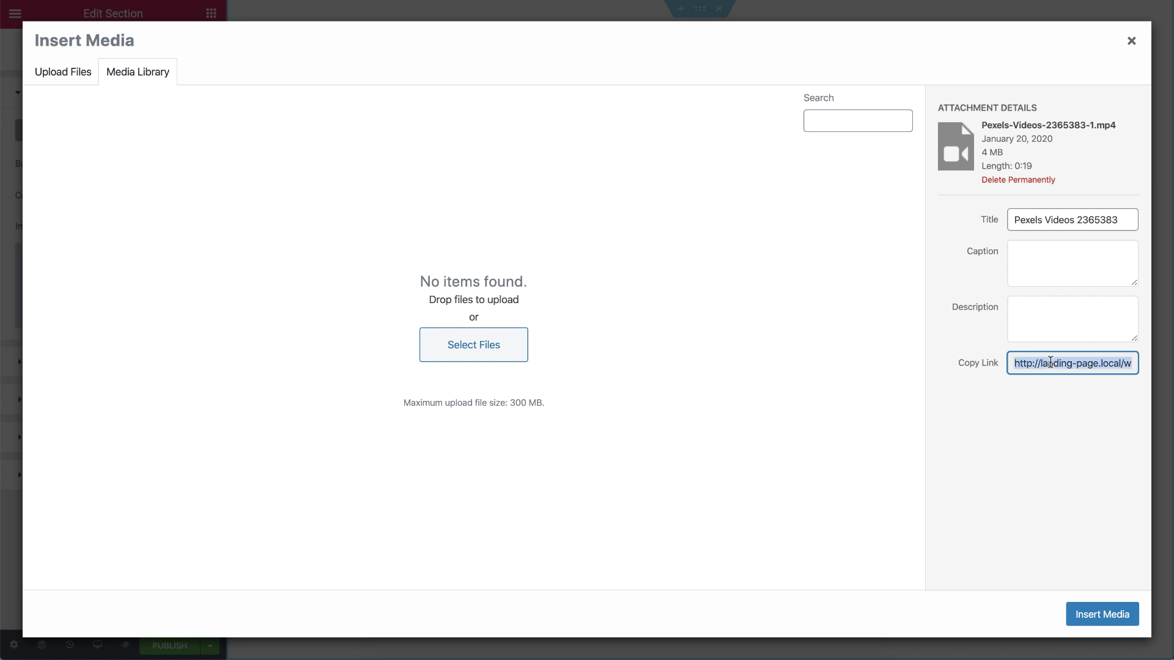
click(1125, 608)
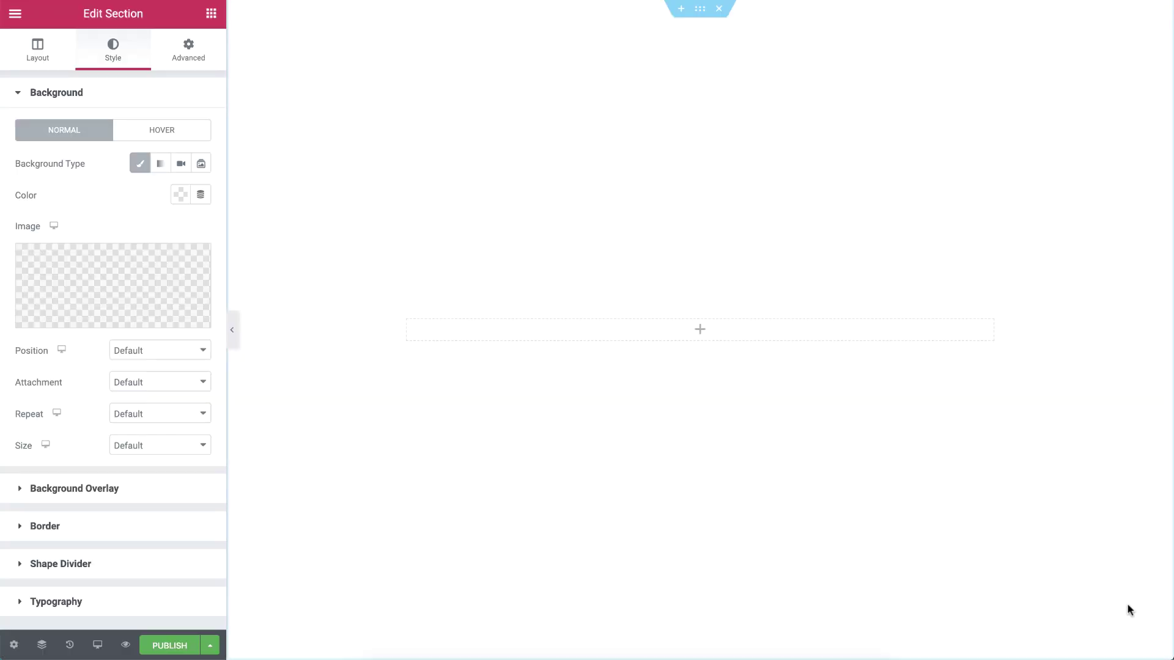
Switch the background to Video, paste the Pexels-Videos-2365383-1.mp4 link, and enable Play On Mobile
click(179, 165)
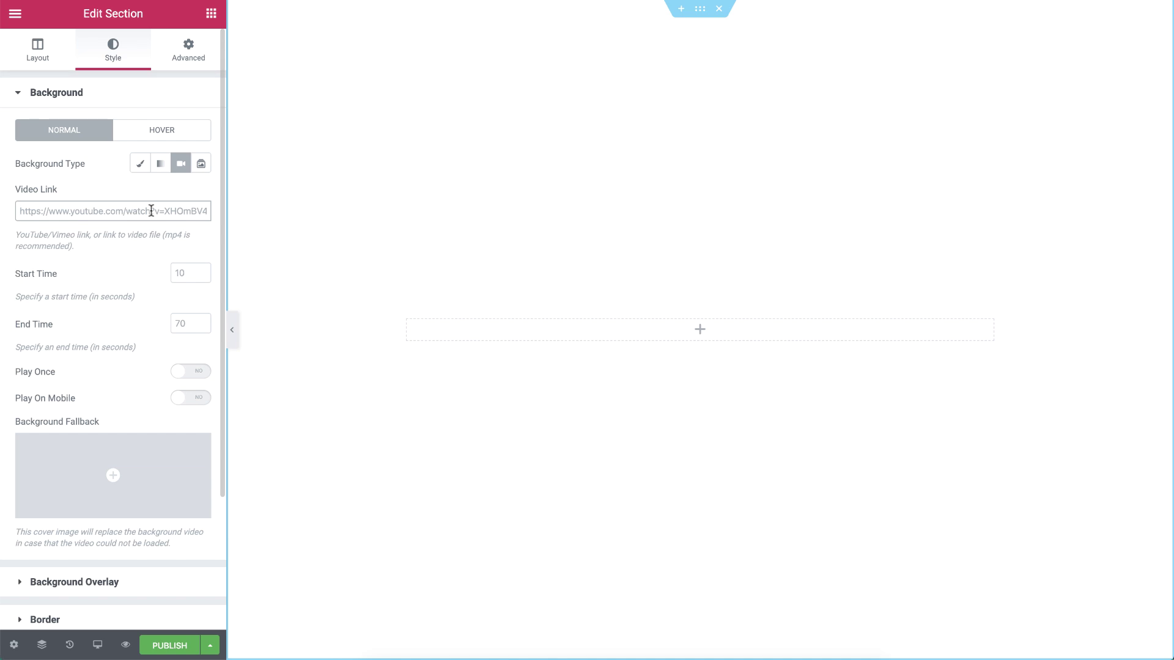
key(ctrl+v)
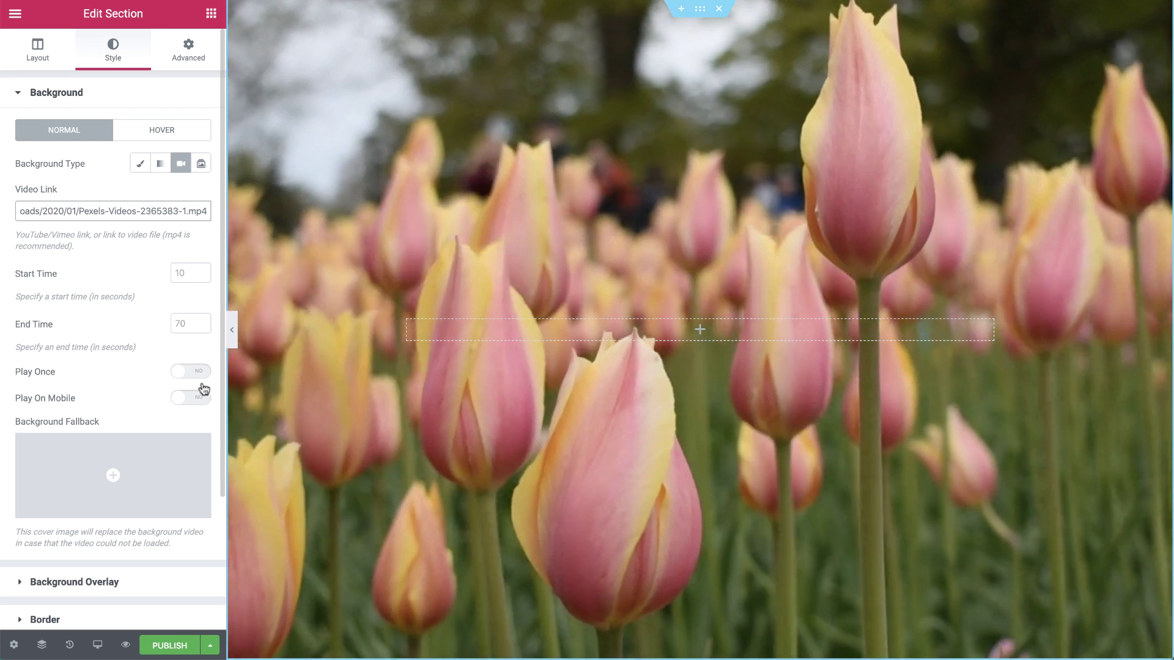
click(203, 398)
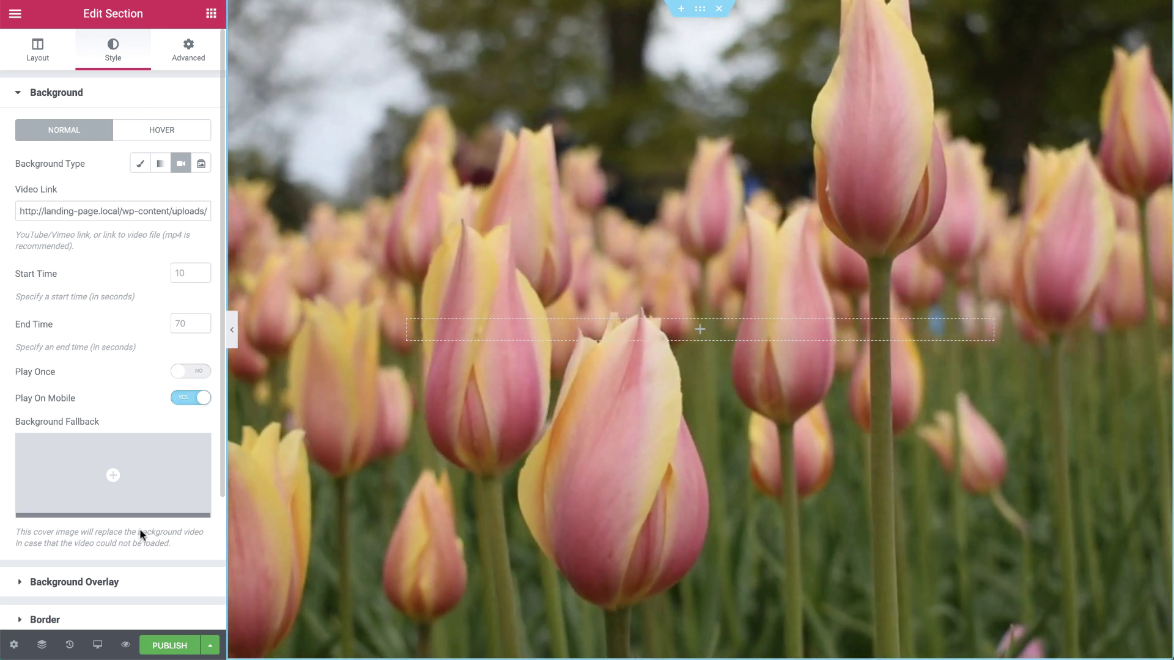
Give the background overlay a Classic #250060 colour and save it as a preset
click(113, 582)
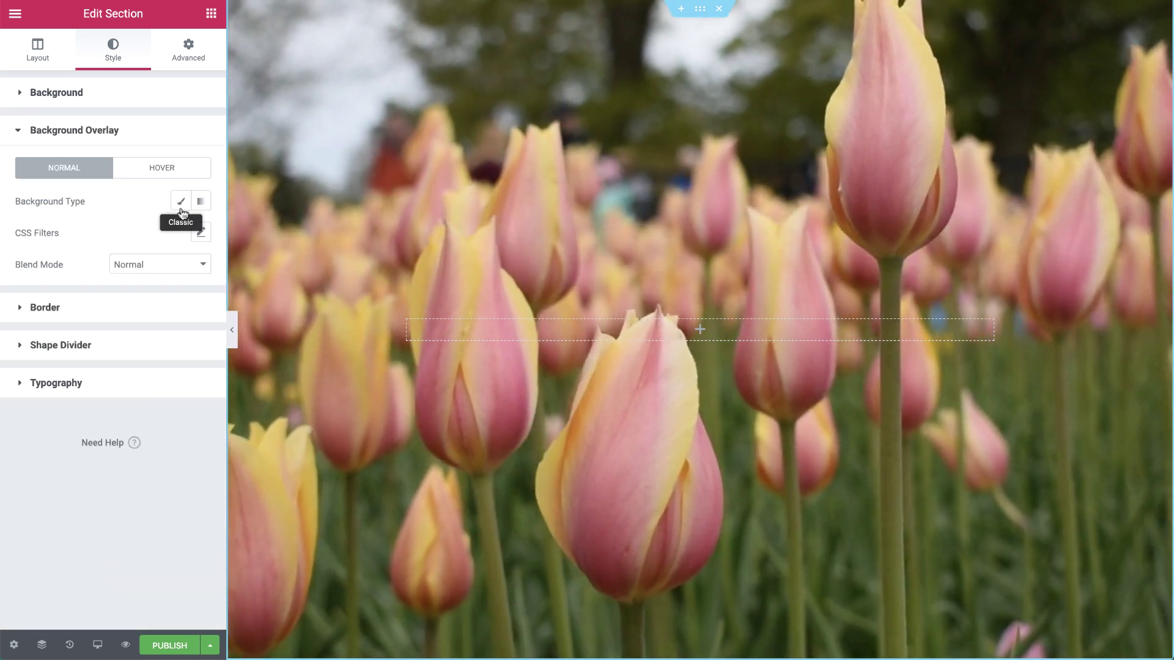
click(181, 201)
click(180, 233)
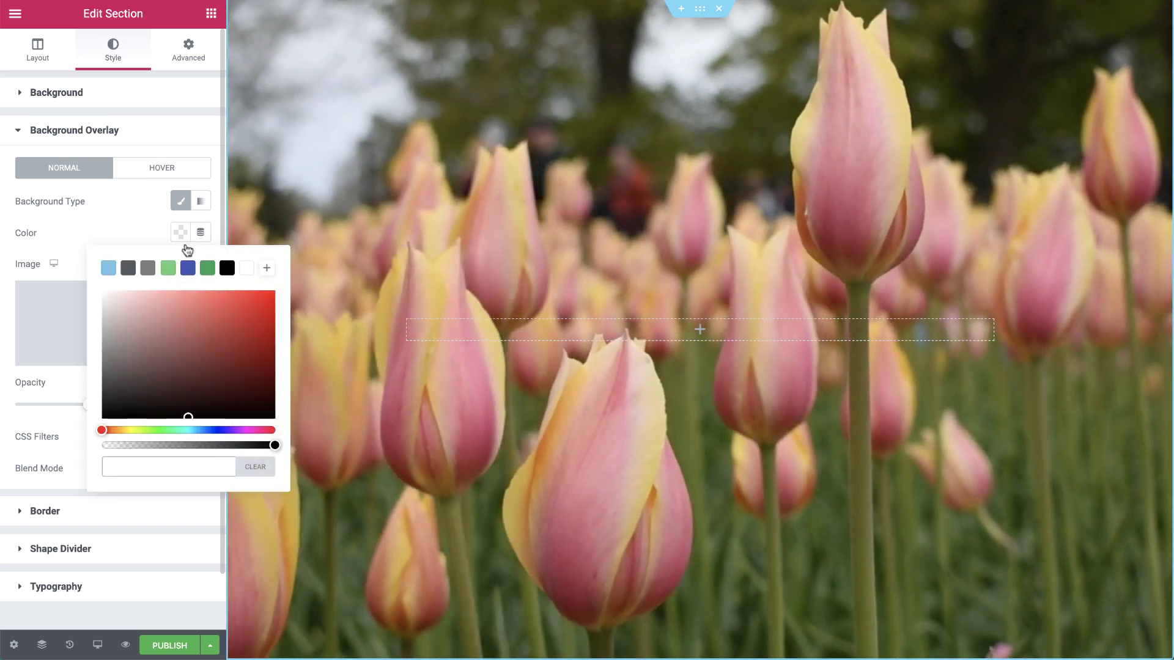
click(236, 316)
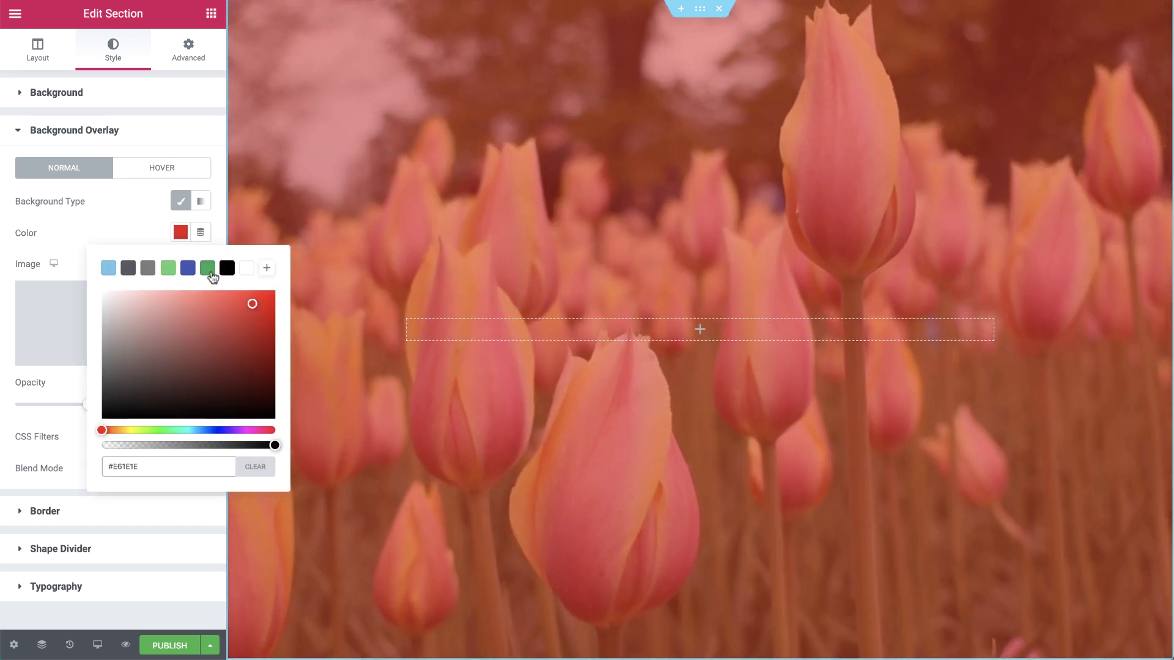
click(207, 268)
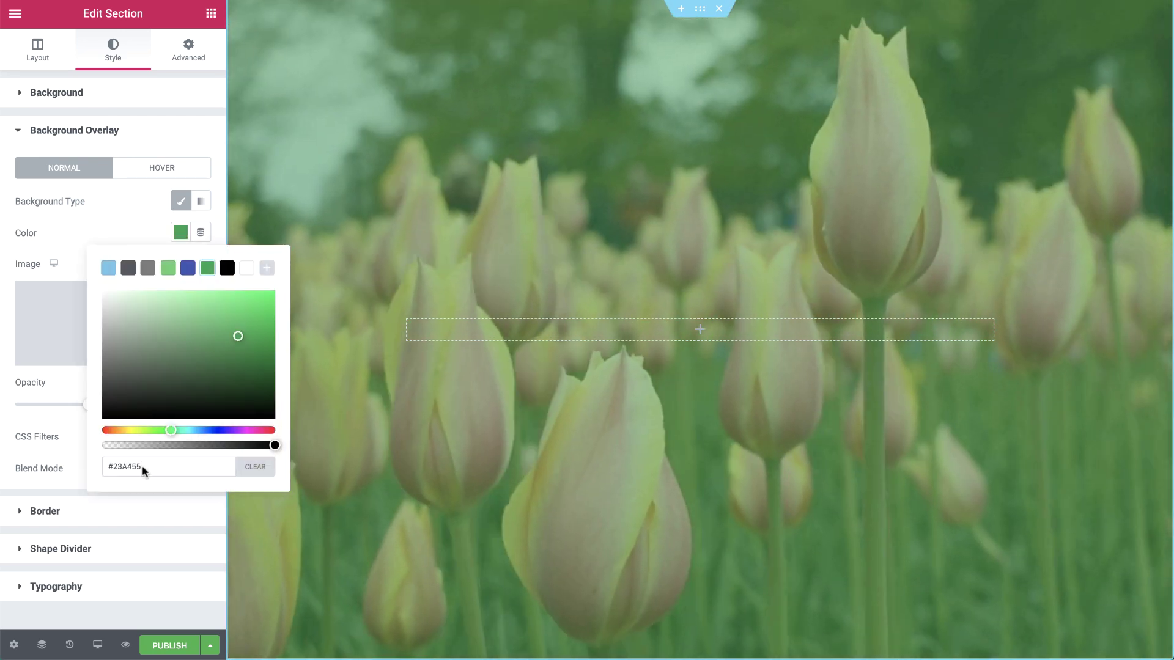
drag(146, 467, 96, 471)
text(#250060)
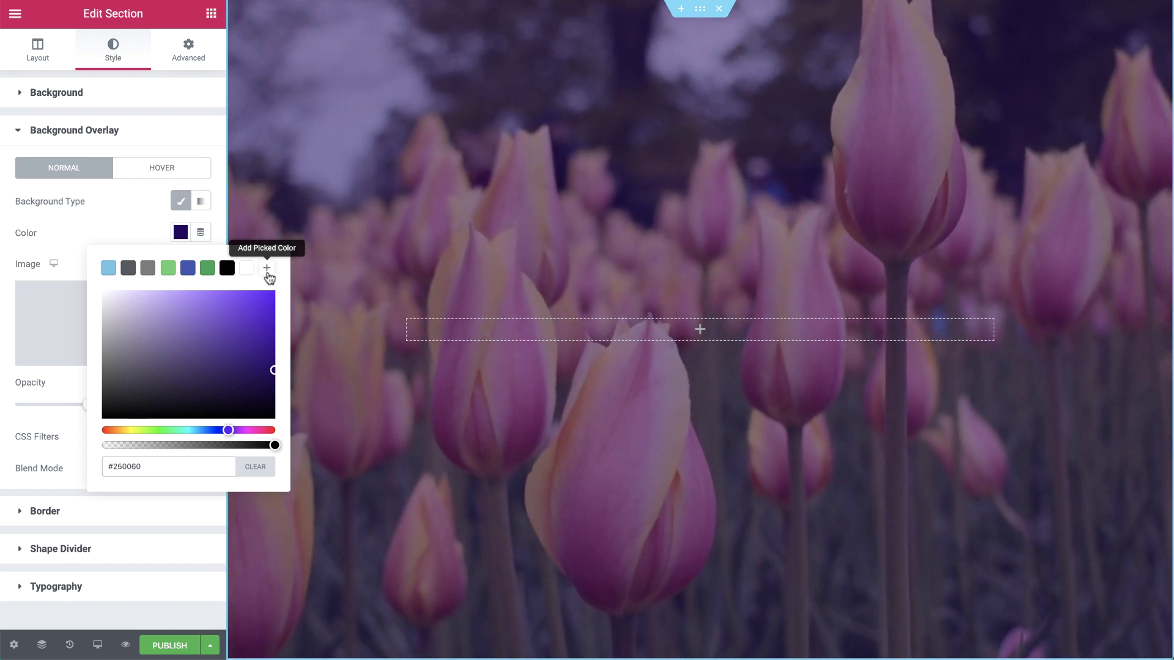
click(267, 272)
click(148, 235)
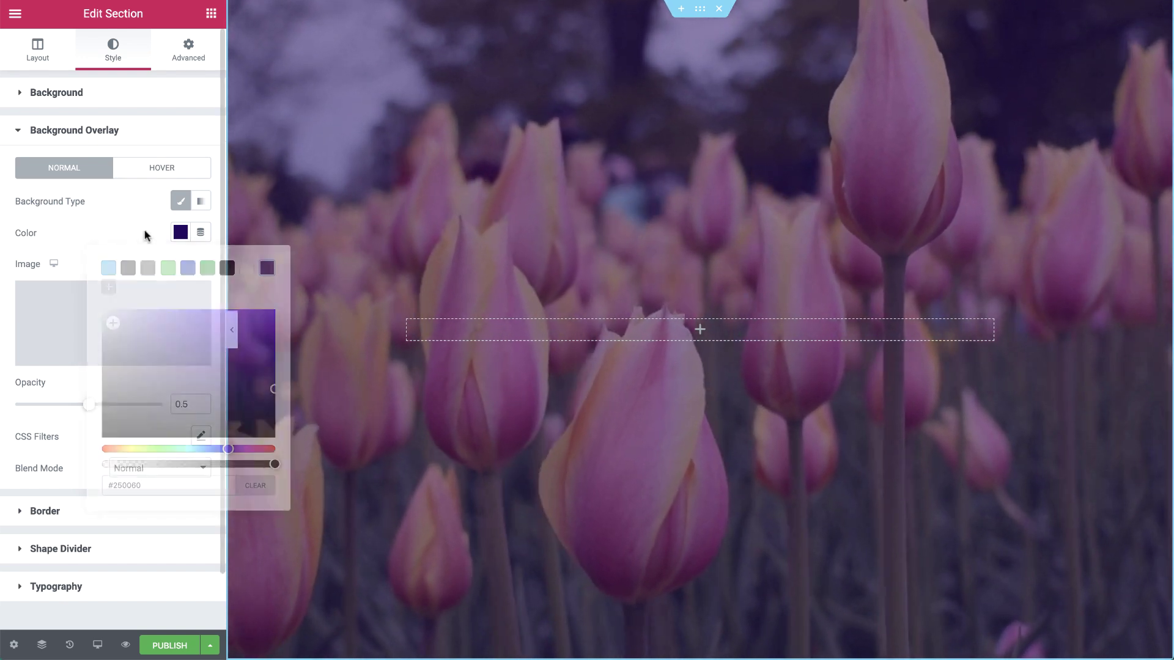
Set the overlay opacity to 0.7 and its blend mode to Darken
drag(89, 414, 122, 411)
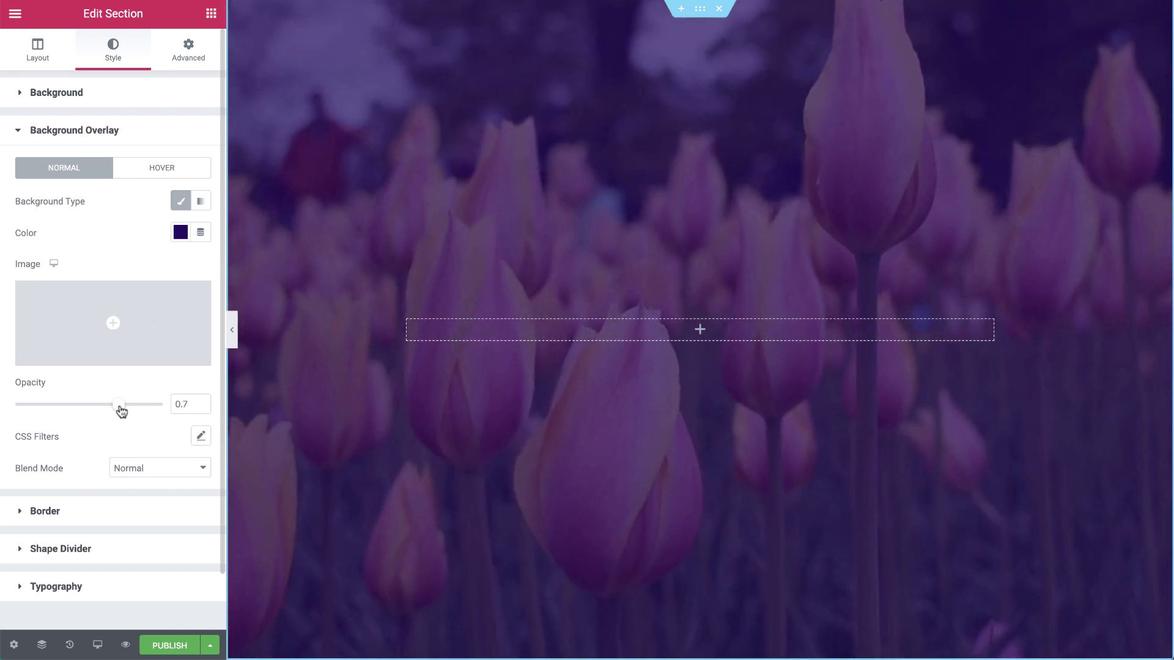
click(160, 469)
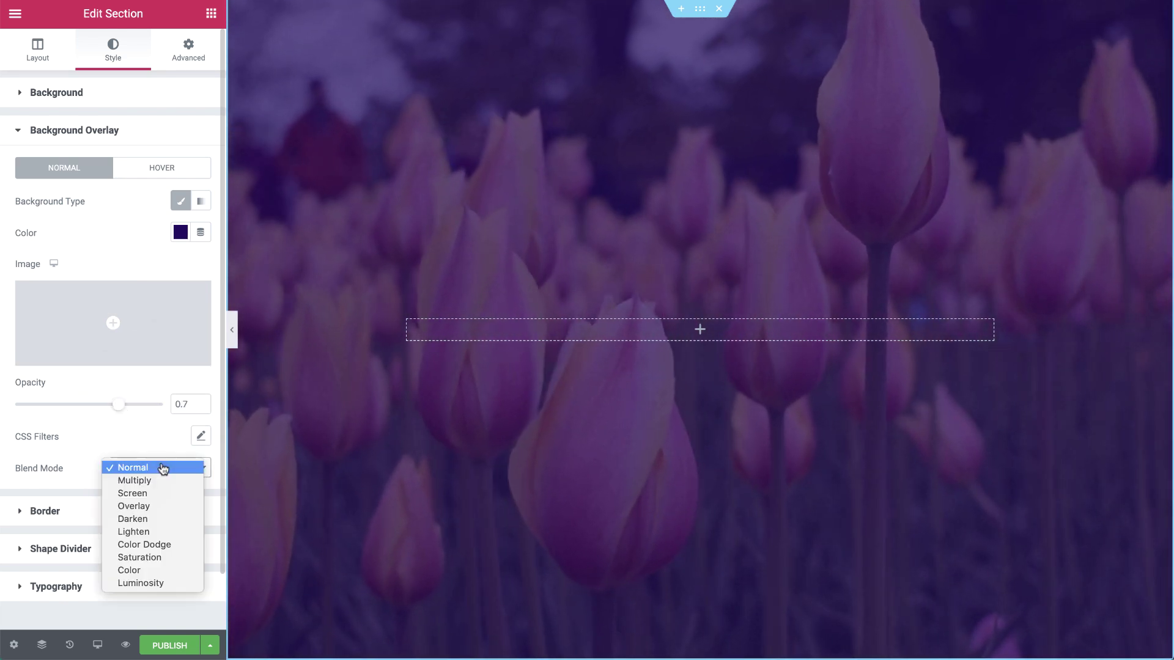
click(159, 520)
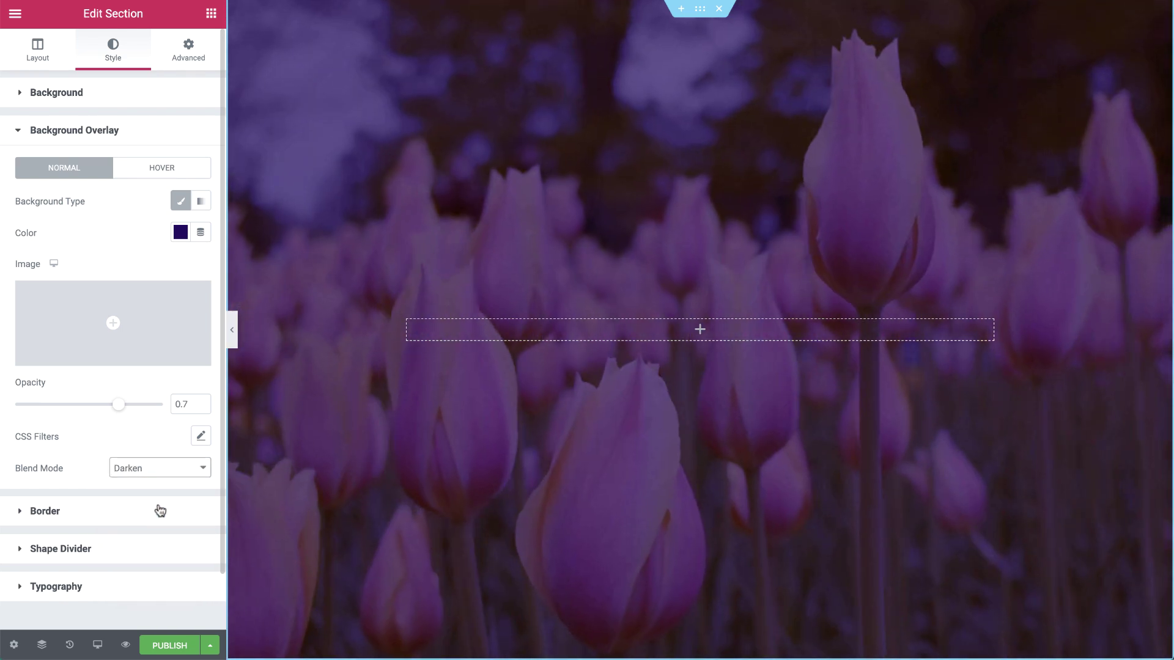
Add a centred, white text block reading '- the flower shop -' to the section
click(211, 13)
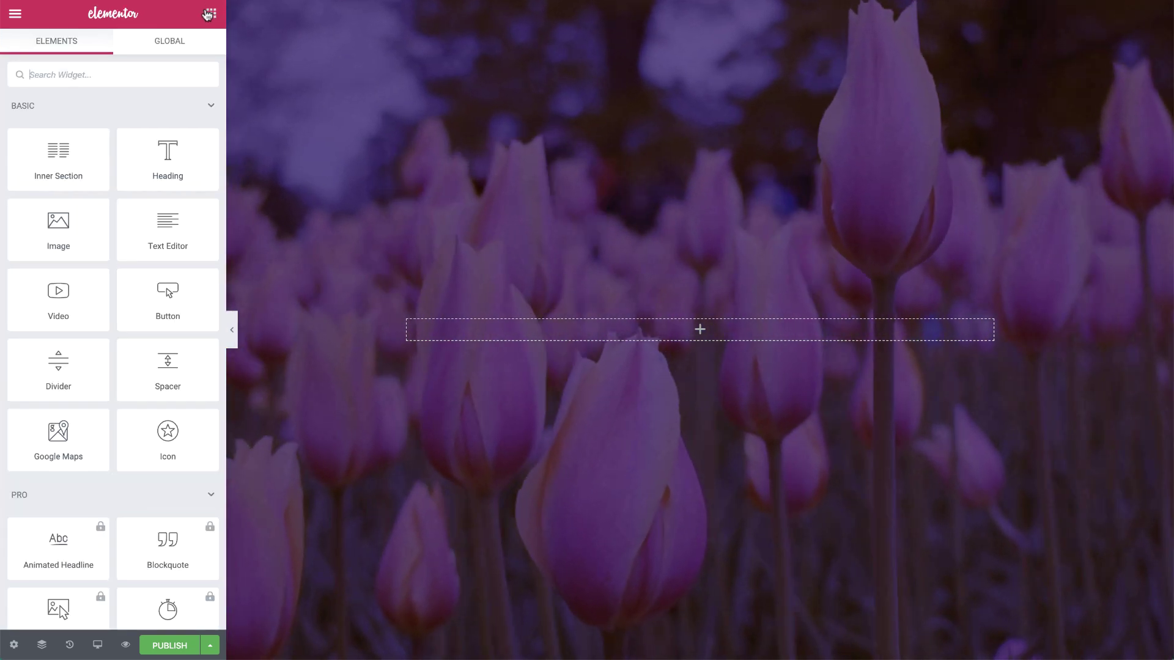
drag(162, 220, 569, 322)
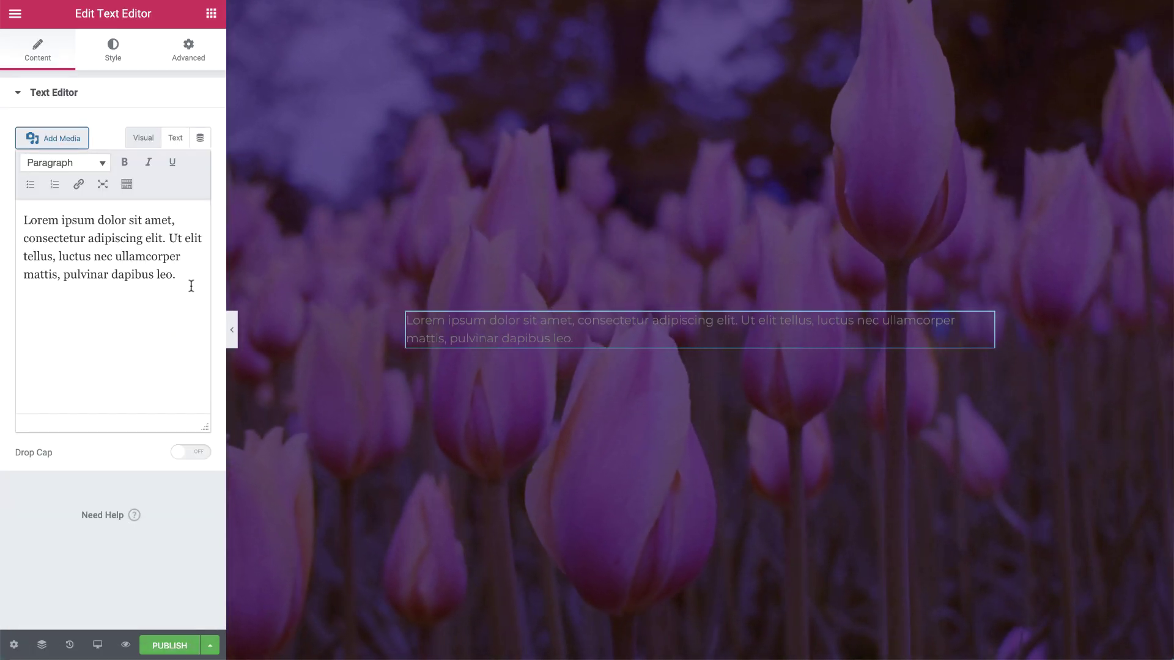
text(- the flower shop -)
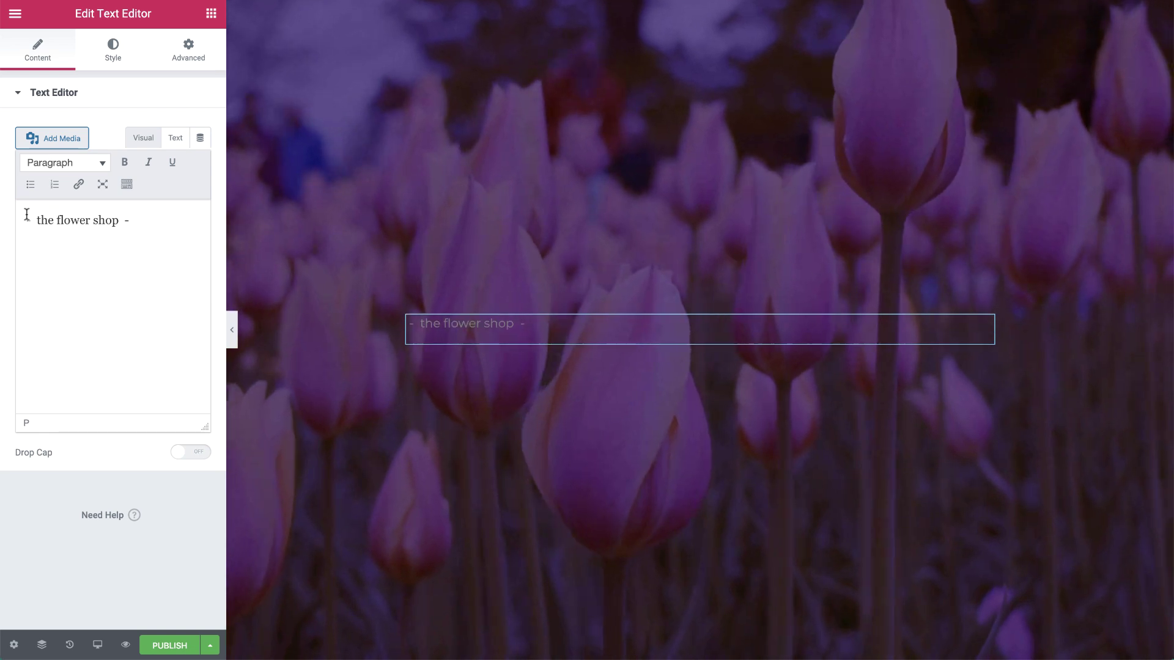
click(113, 49)
click(157, 129)
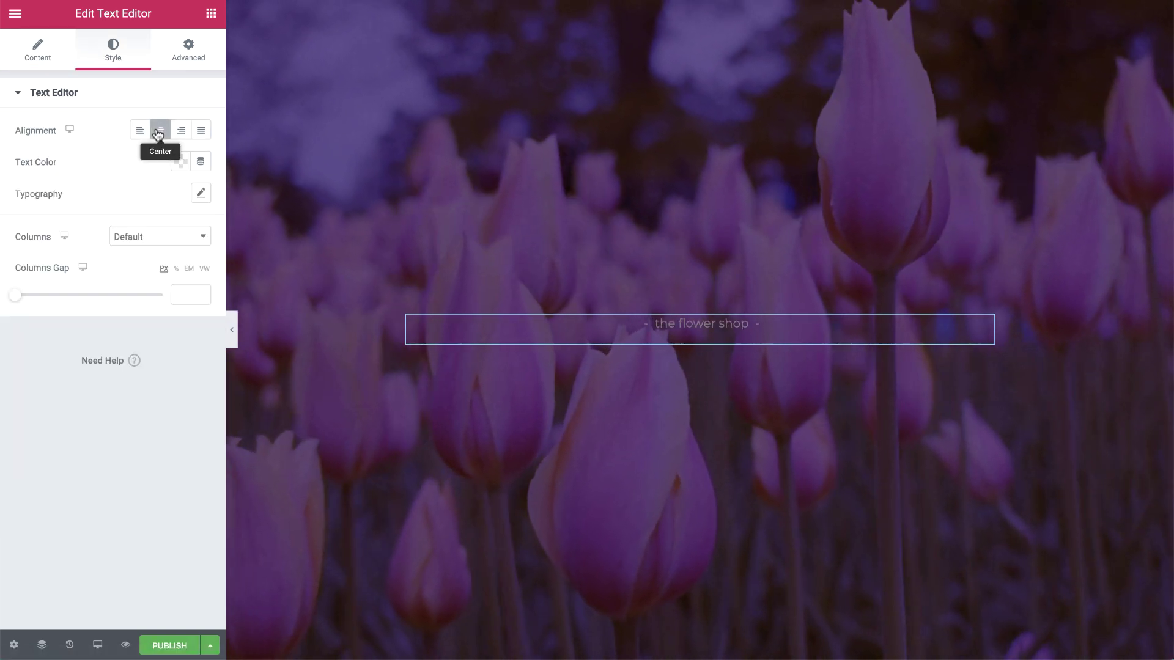
click(181, 163)
click(240, 197)
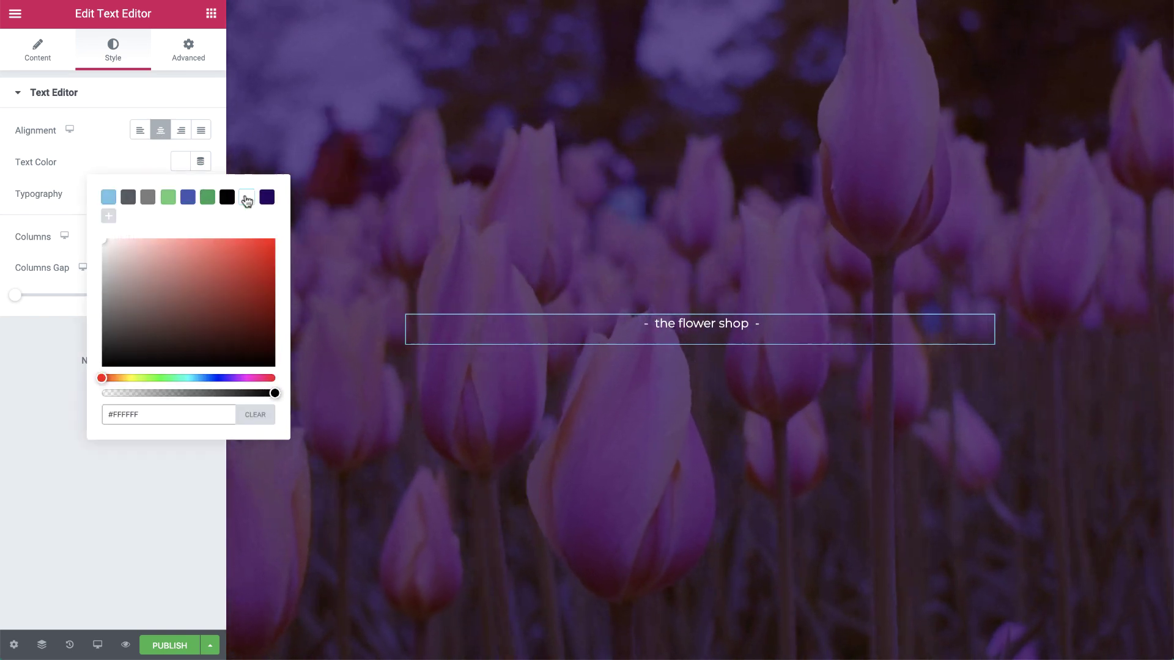
Set the tagline typography to weight 200, uppercase, with letter spacing 7
click(200, 193)
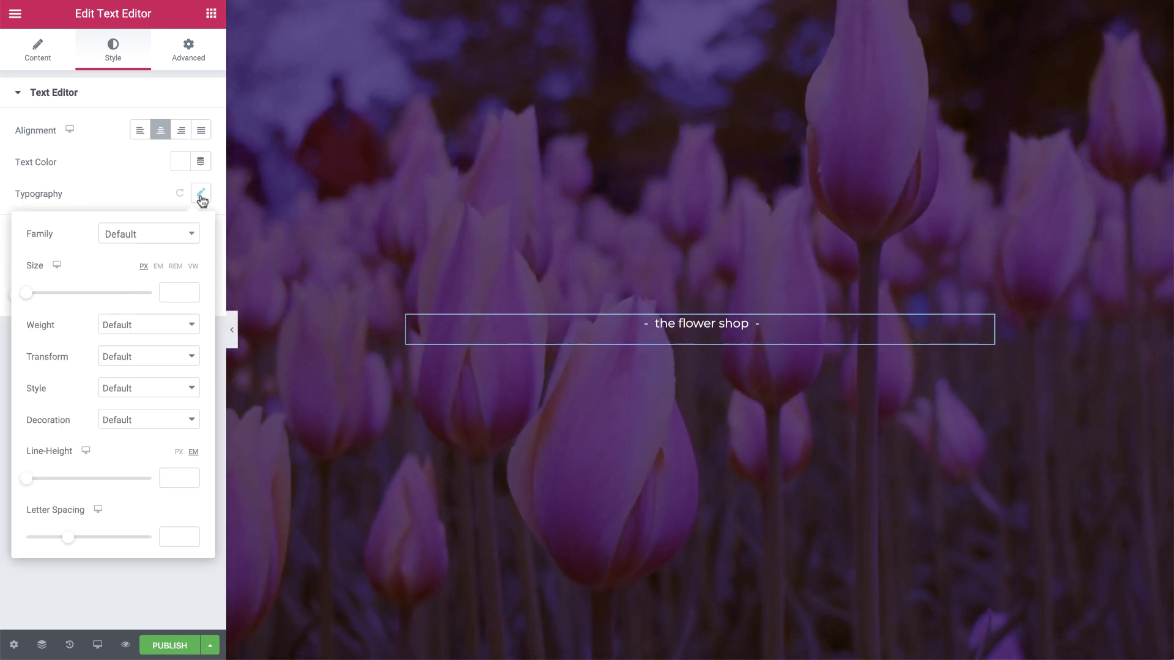
click(177, 235)
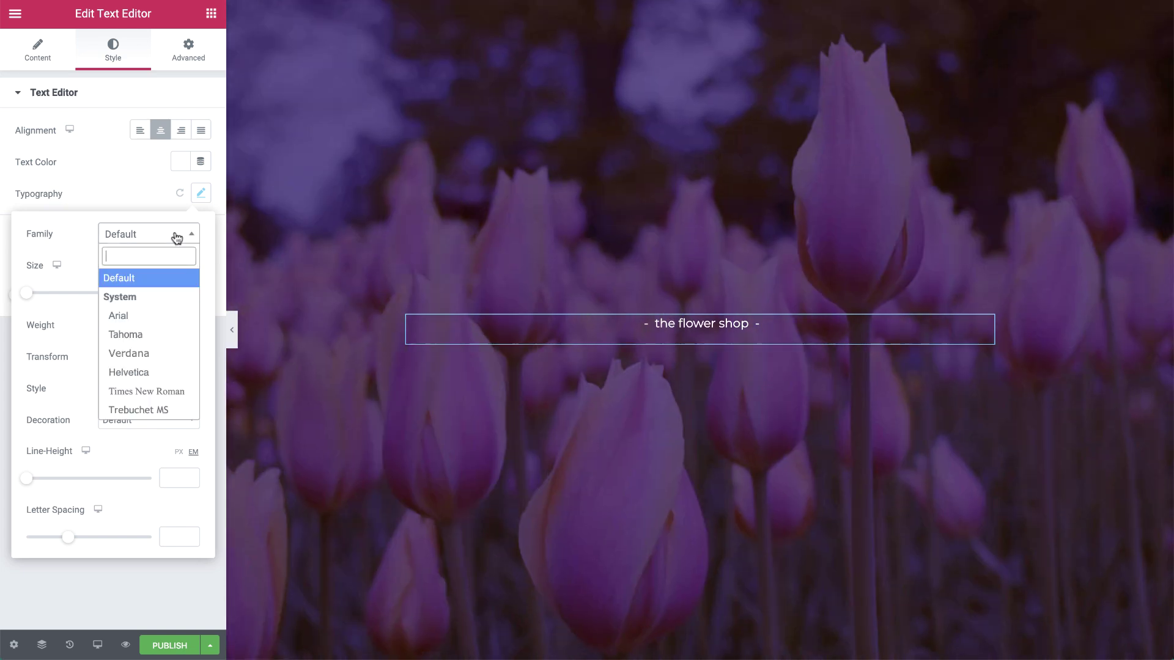
click(177, 235)
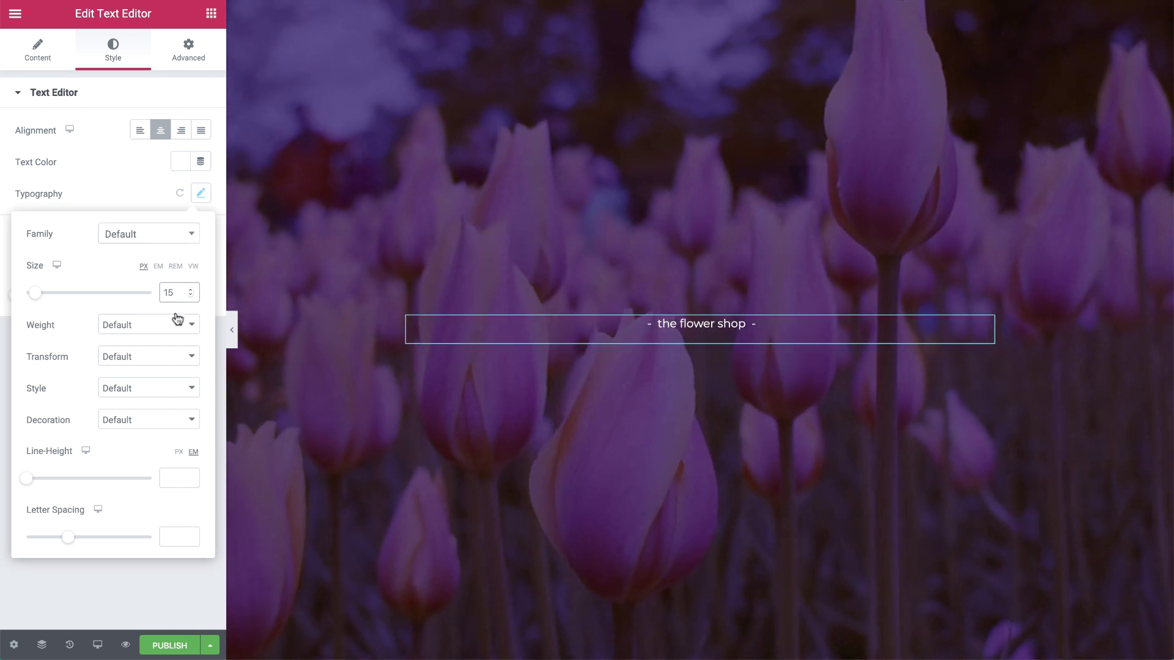
click(176, 325)
click(167, 221)
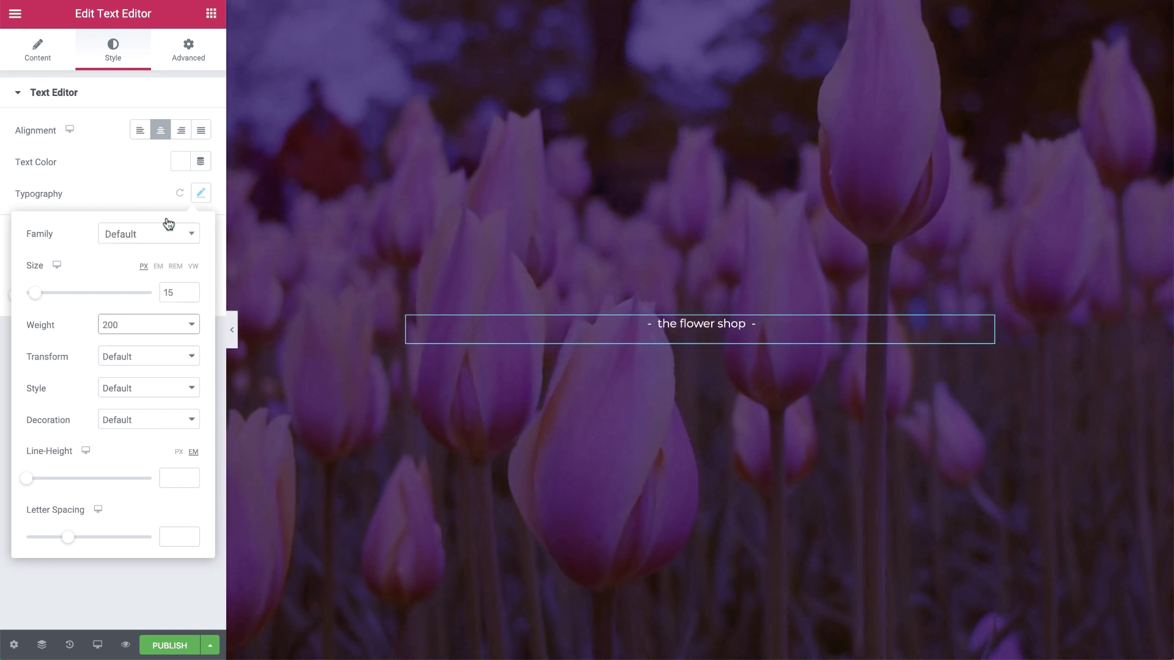
click(165, 357)
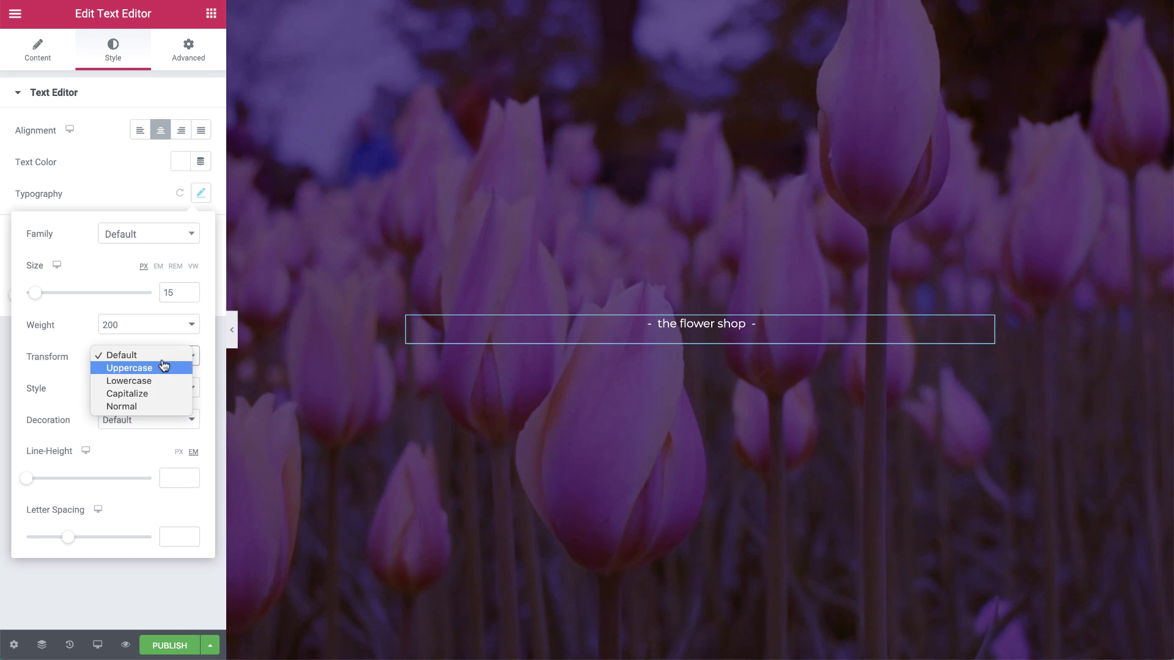
click(162, 367)
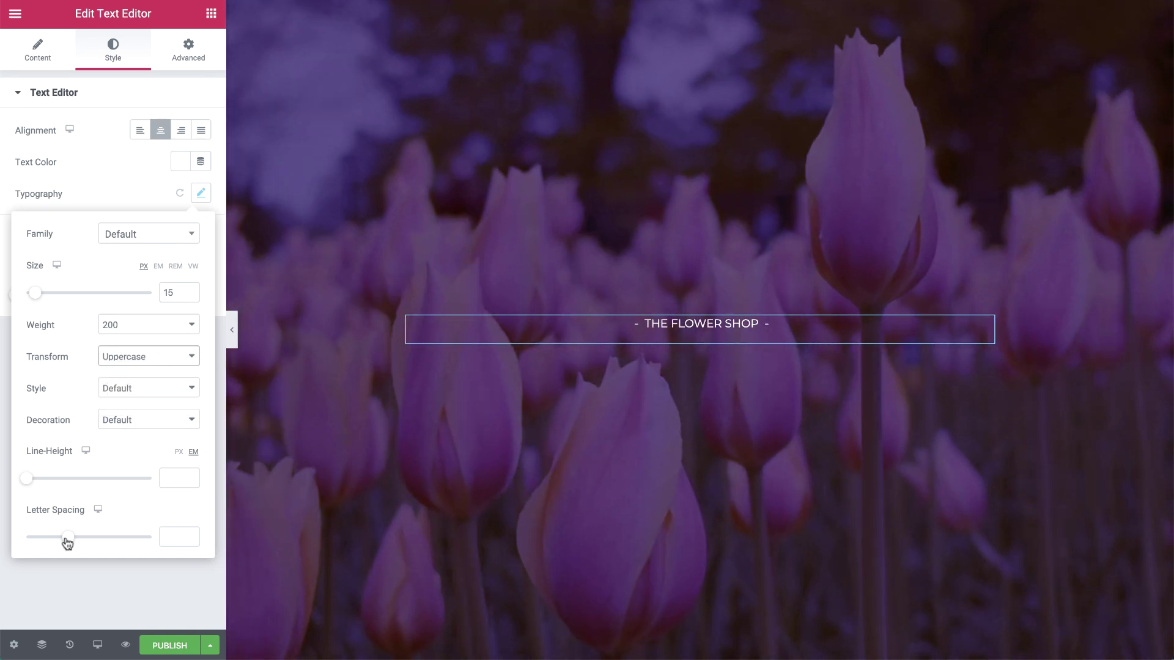
drag(67, 542, 127, 542)
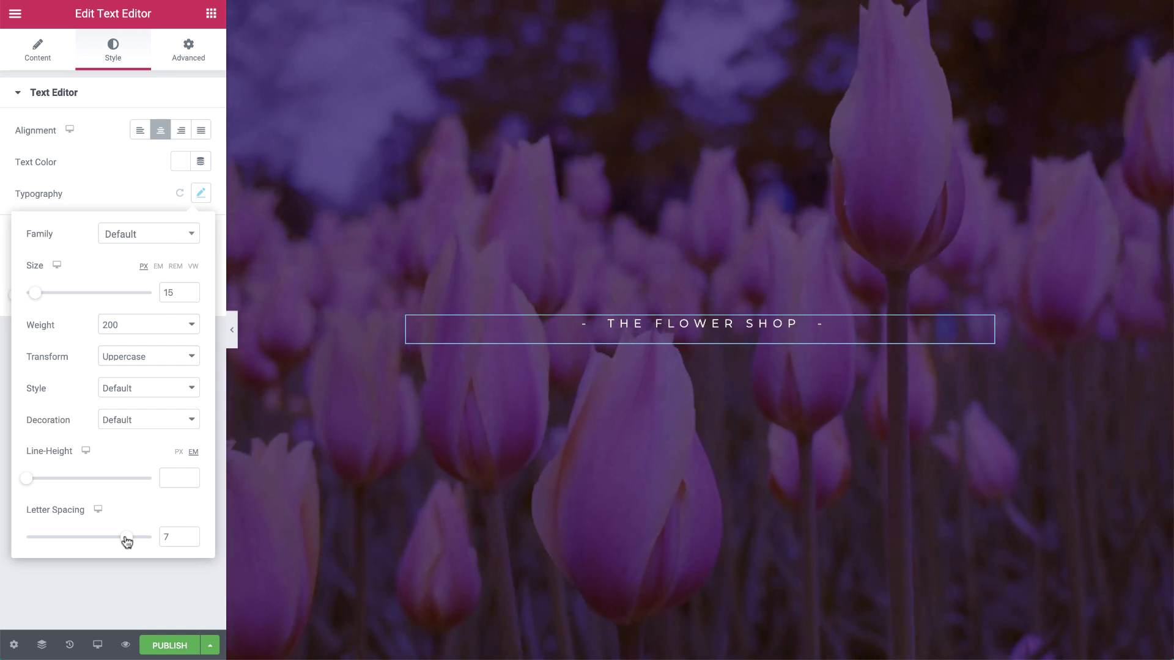
Add a centred heading reading 'Flowers don't tell, they show.' below the tagline
click(211, 14)
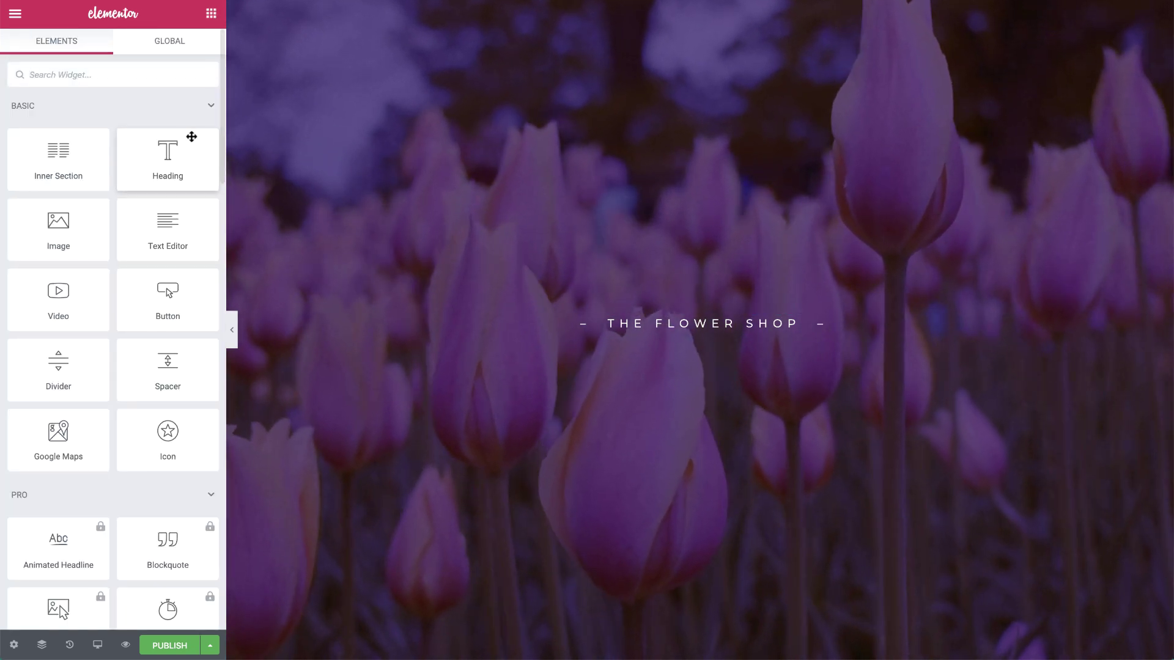
drag(168, 157, 640, 330)
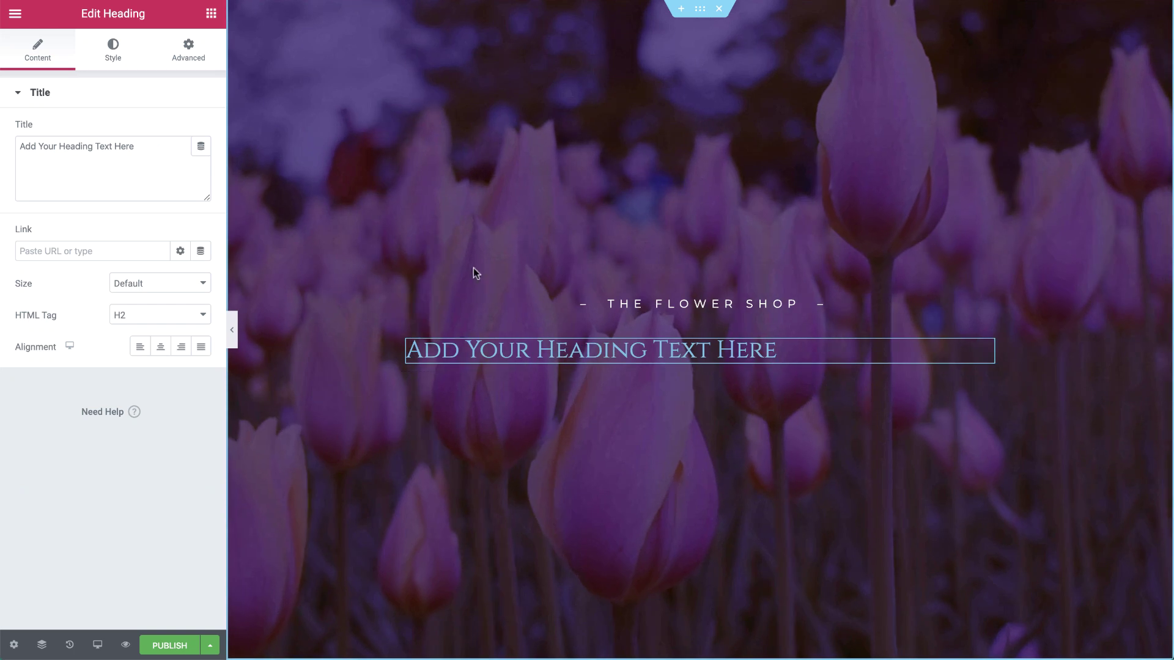
key(ctrl+a)
text(flowers don’t tell, they show.)
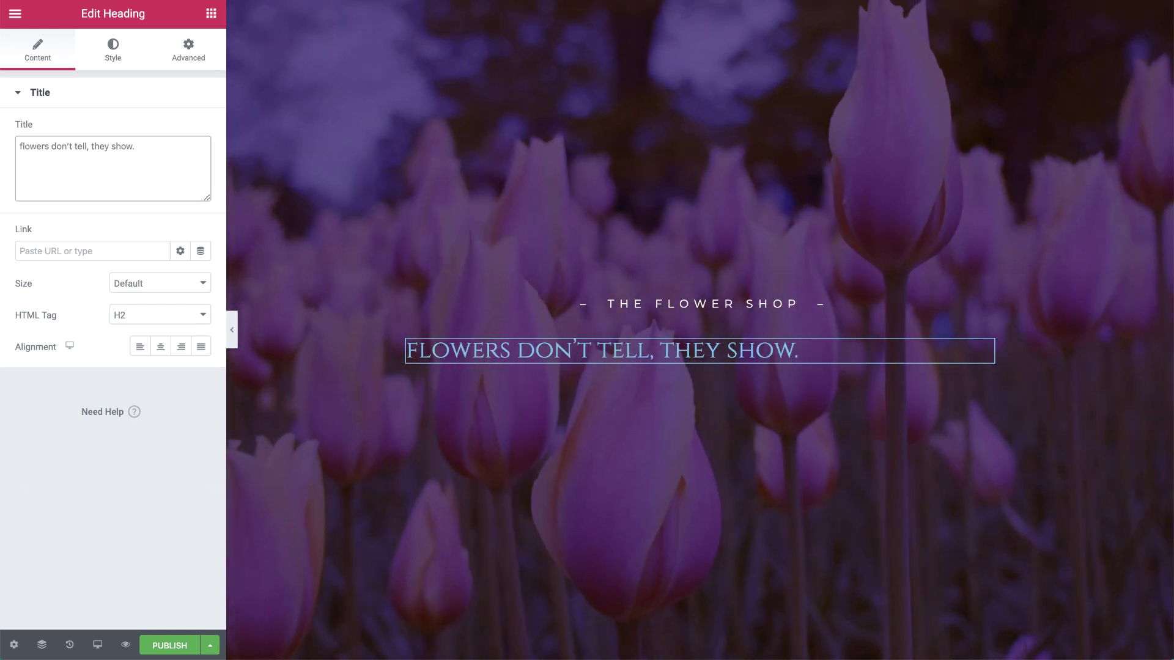
click(160, 346)
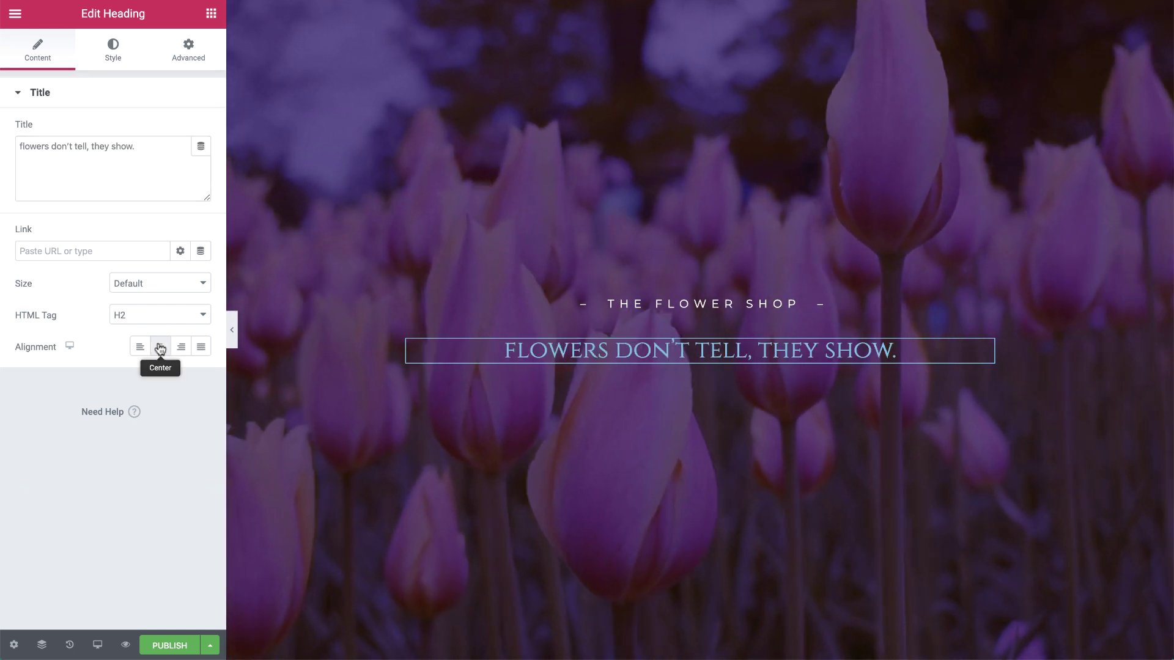
Style the heading white, size 70 and uppercase
click(114, 55)
click(181, 129)
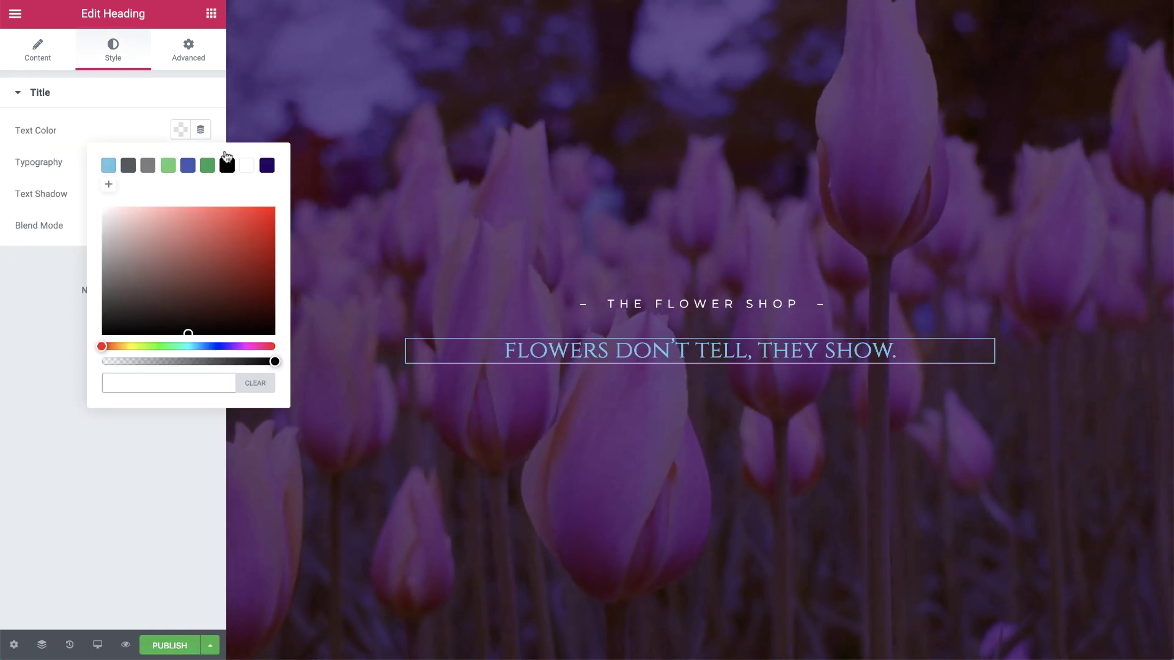
click(249, 167)
click(131, 131)
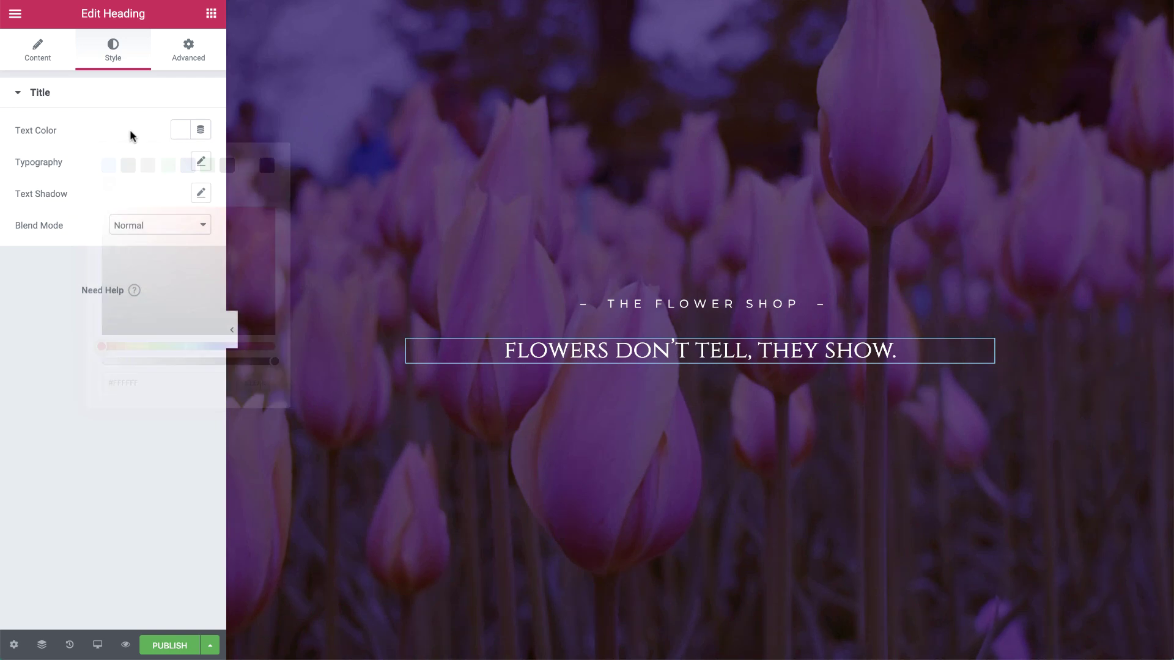
click(200, 162)
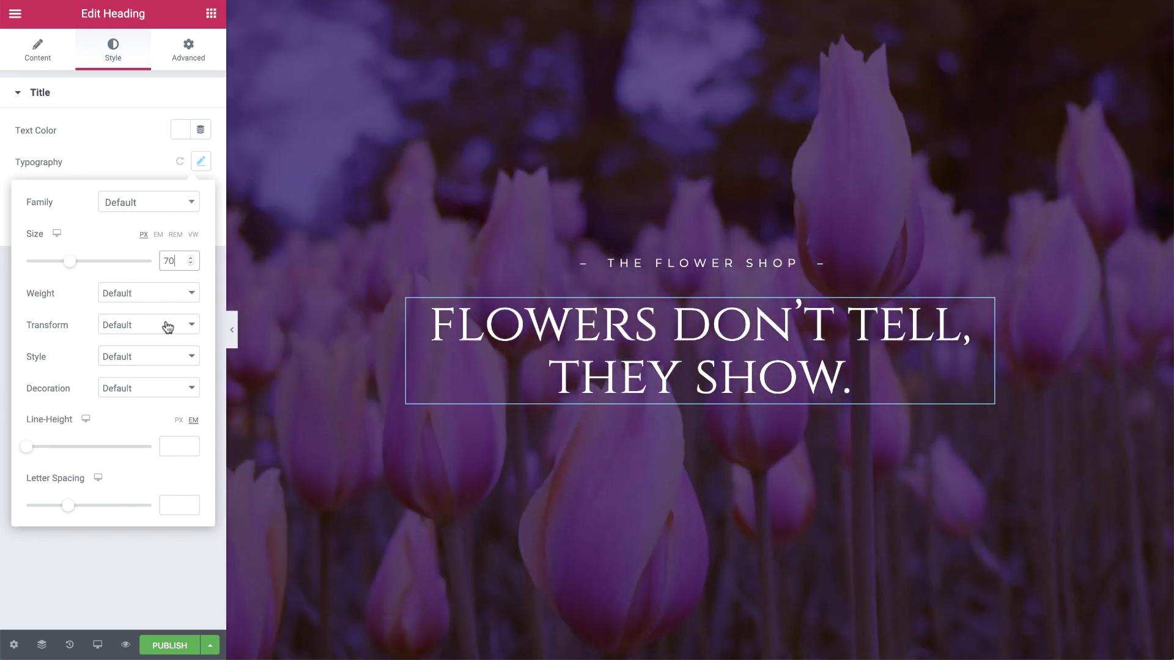
click(165, 324)
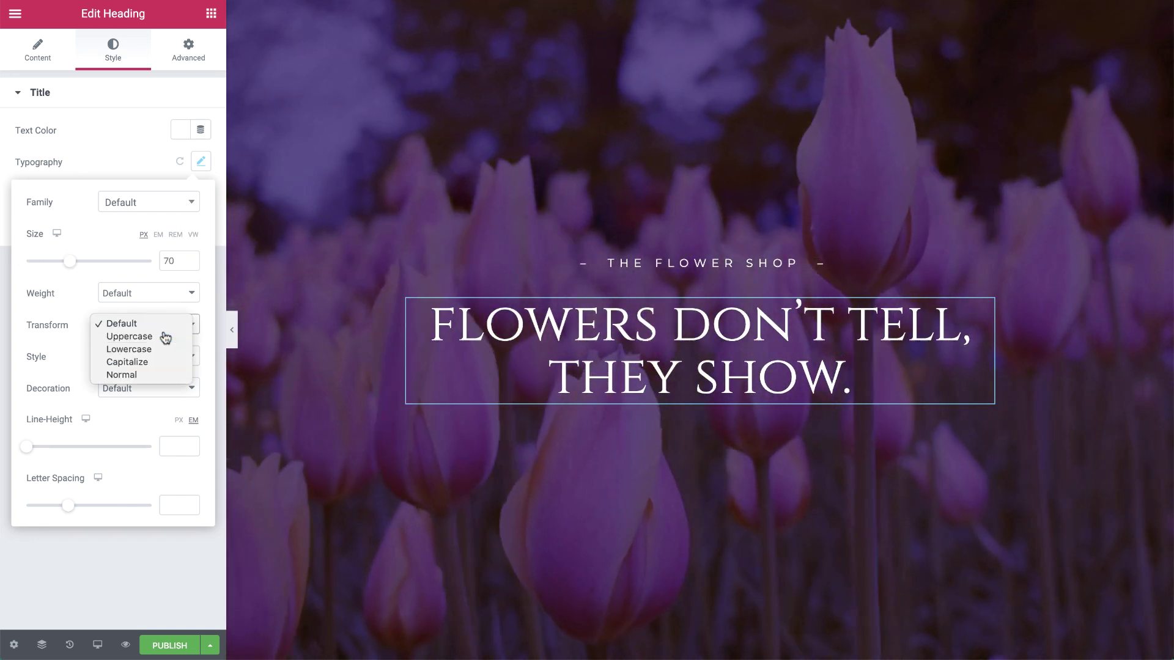
click(166, 336)
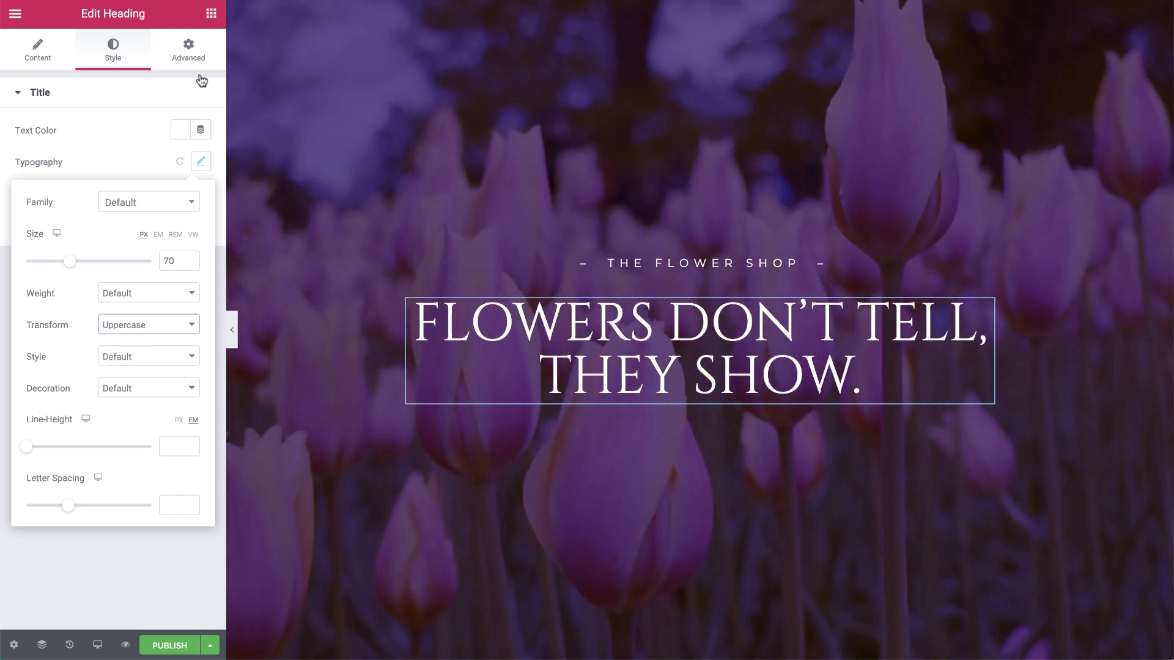
click(211, 14)
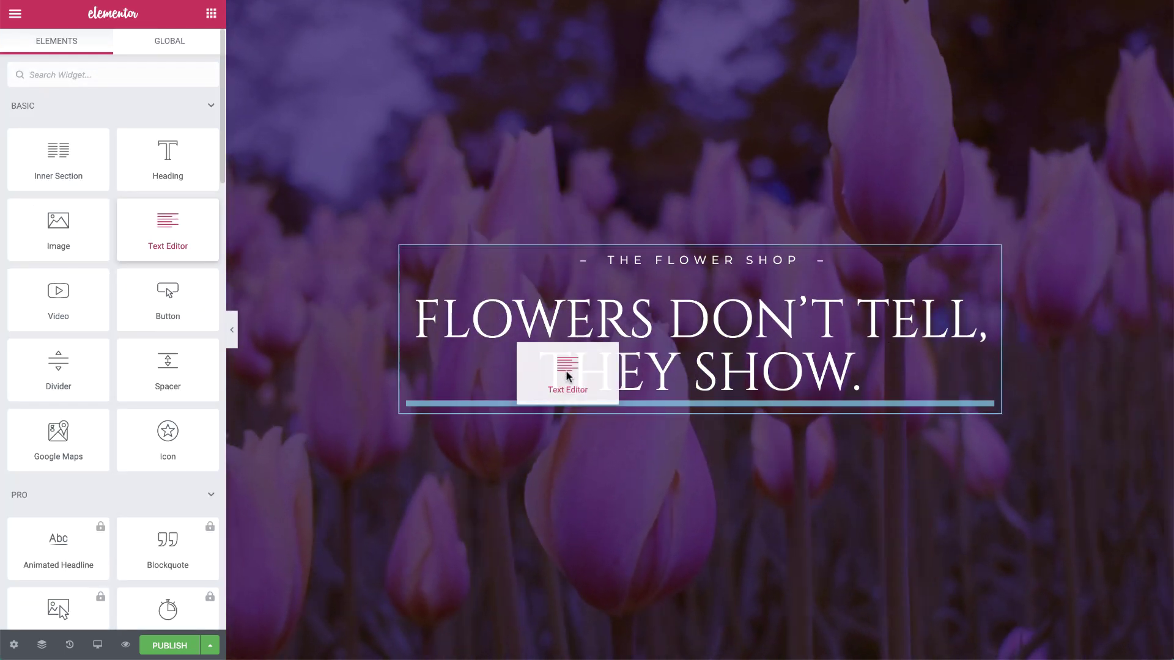
Add a centred white paragraph with the flower description under the heading
drag(568, 380, 568, 385)
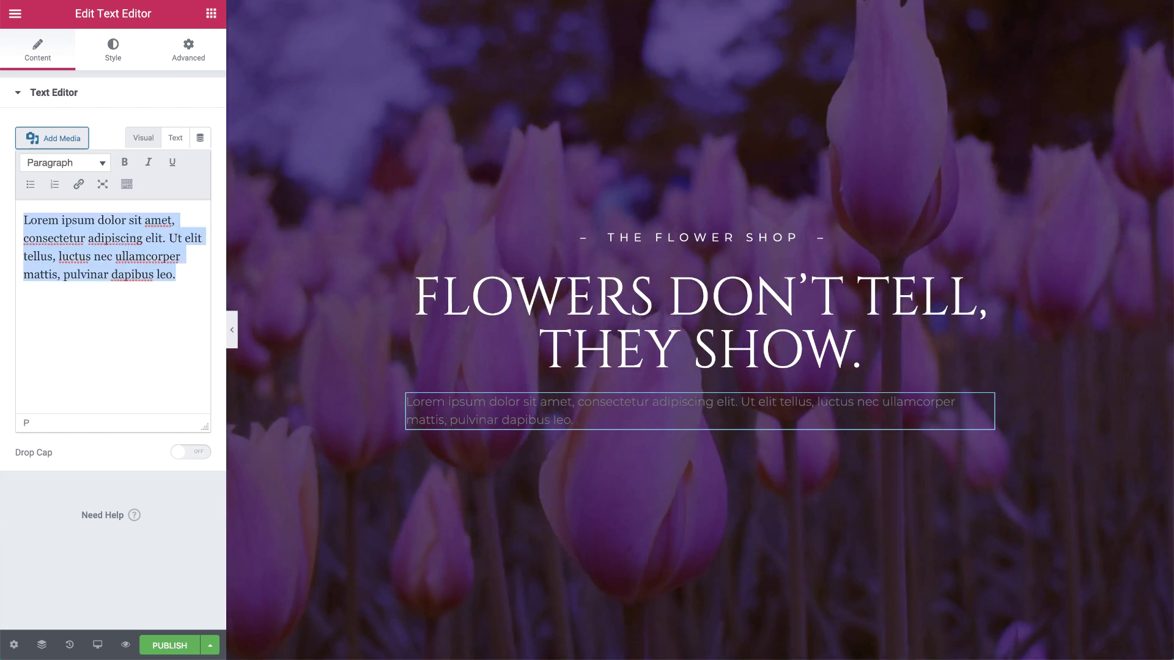
key(ctrl+a)
text(Flowers are the best and oldest way to express love ... Choose which flowers you want to pick, and surprise your loved one with a bouquet of flowers straight from the field)
click(123, 63)
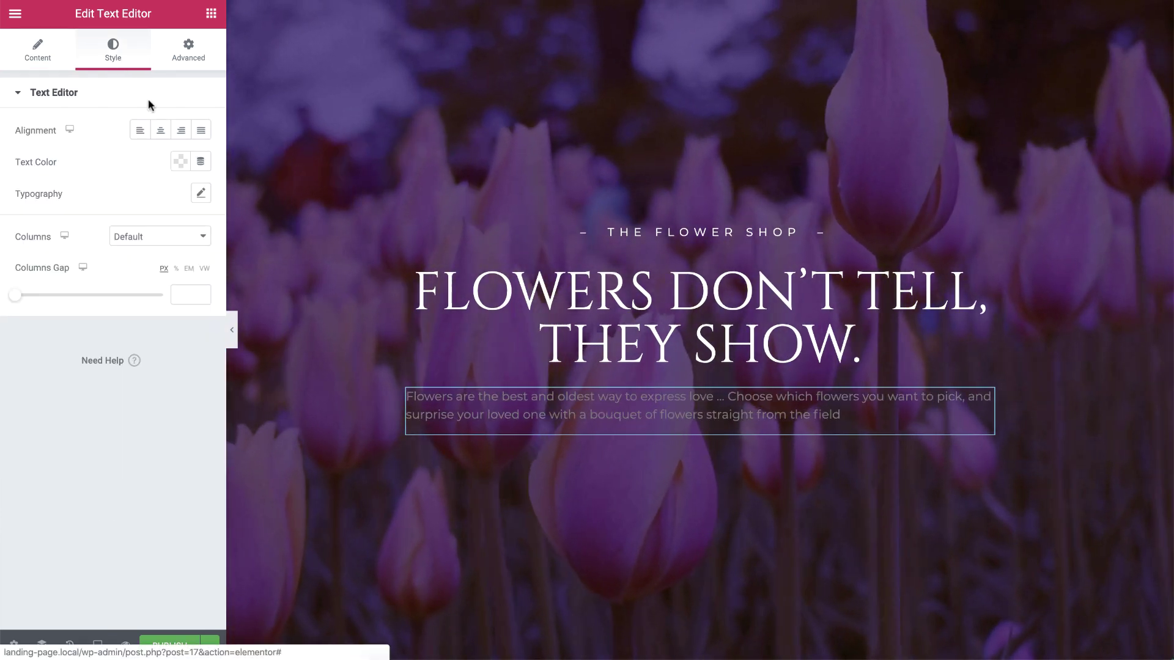
click(159, 131)
click(178, 163)
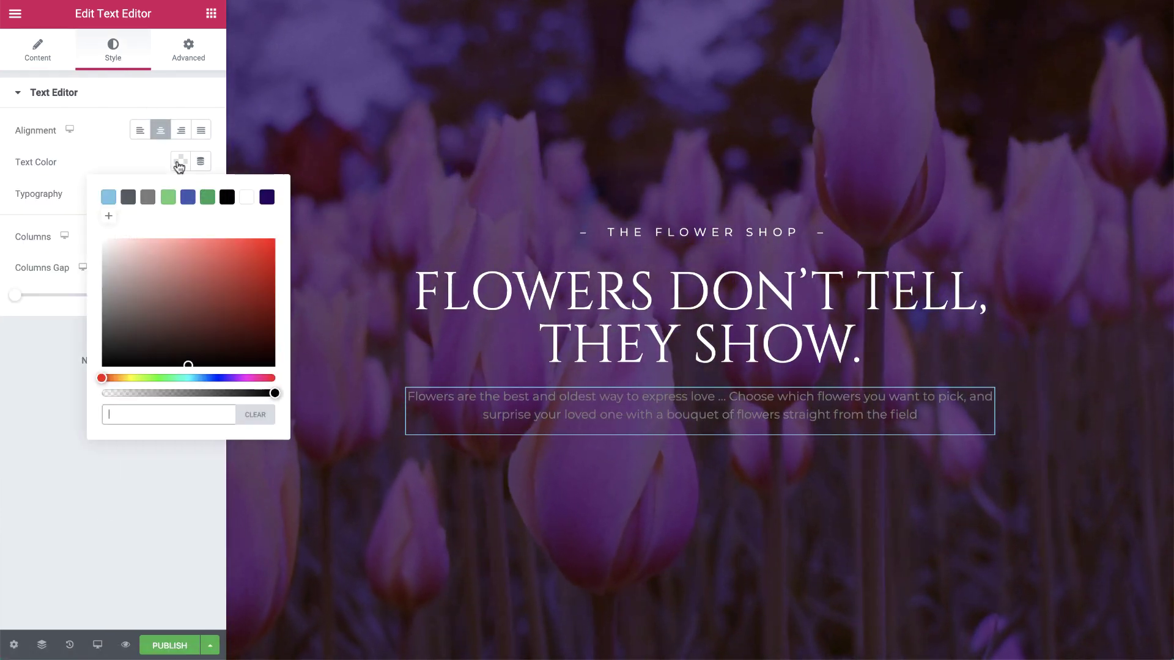
click(242, 198)
click(125, 163)
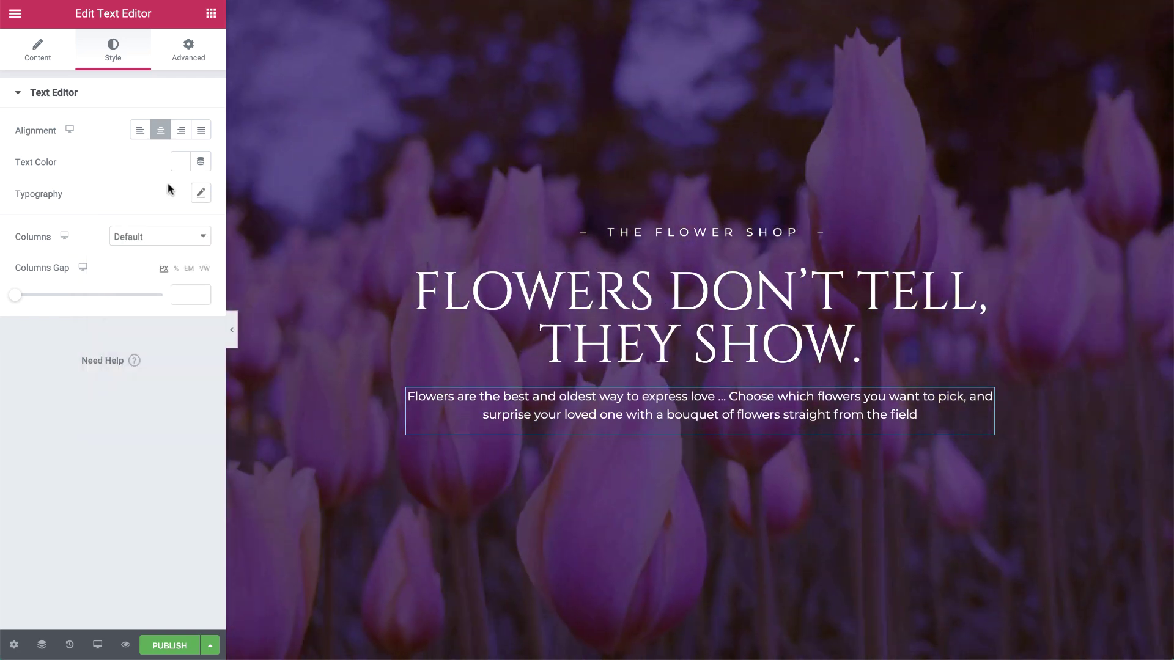
Set the paragraph line height to 2 and padding to 0/20/0/20 %
click(199, 193)
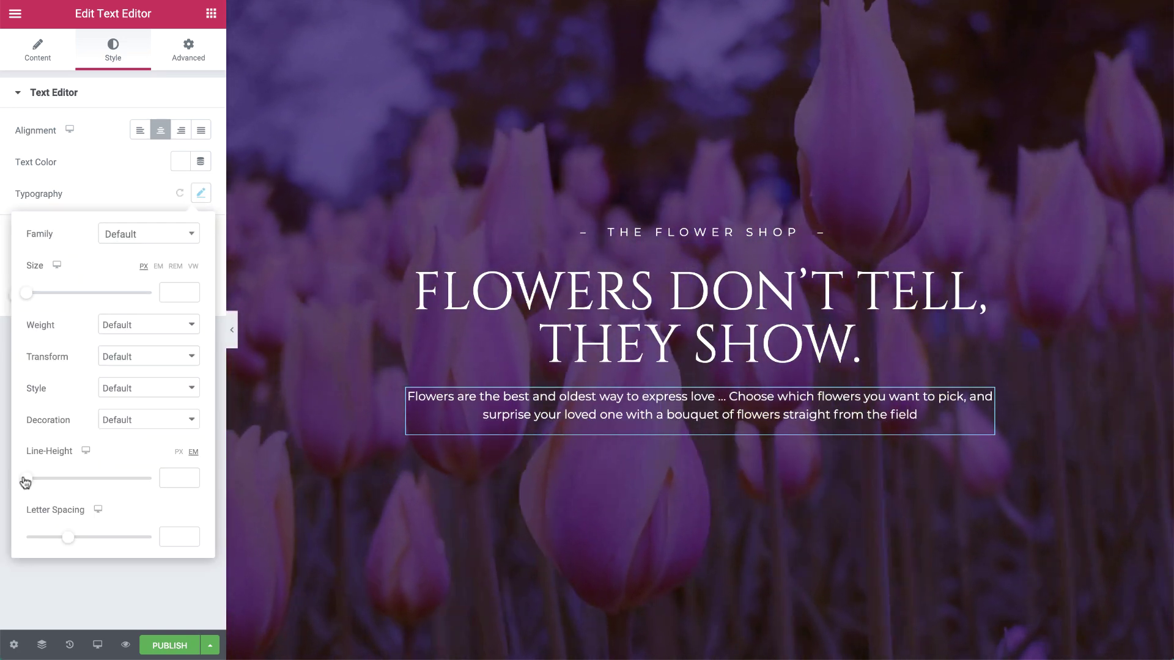
drag(26, 478, 47, 483)
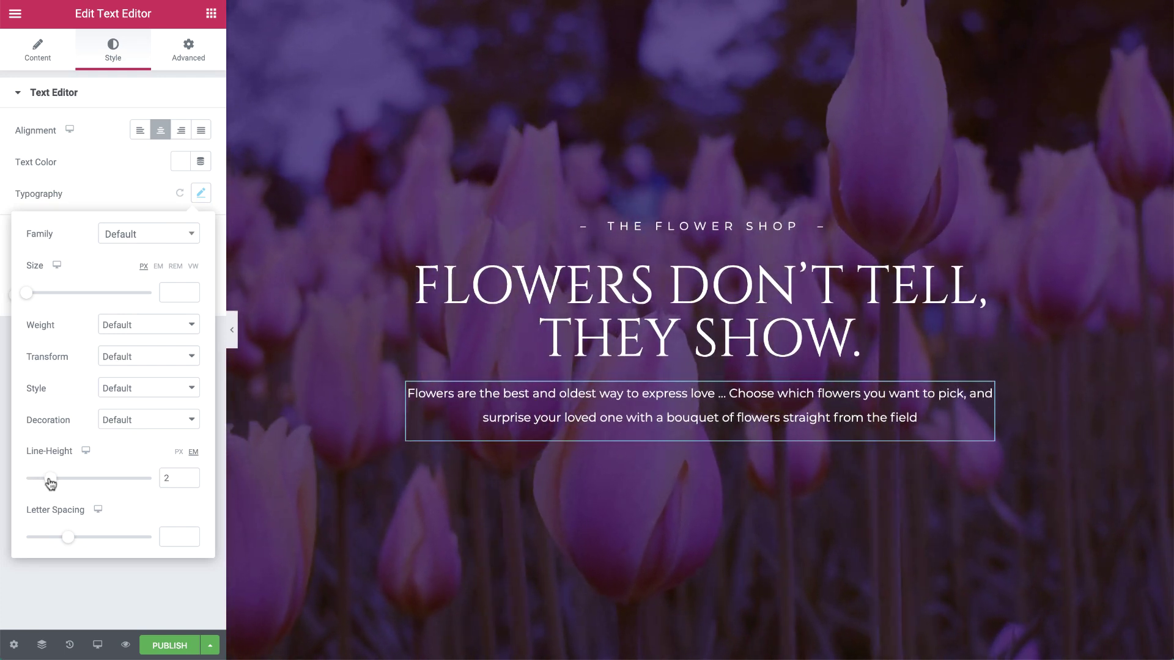
click(185, 59)
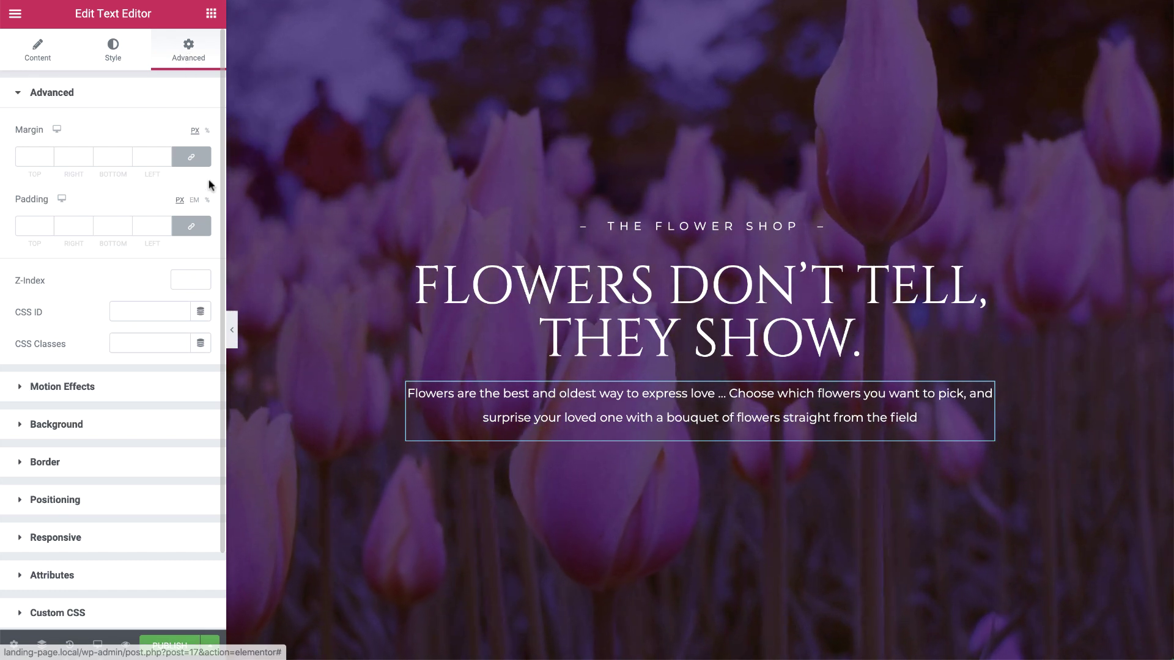
click(206, 200)
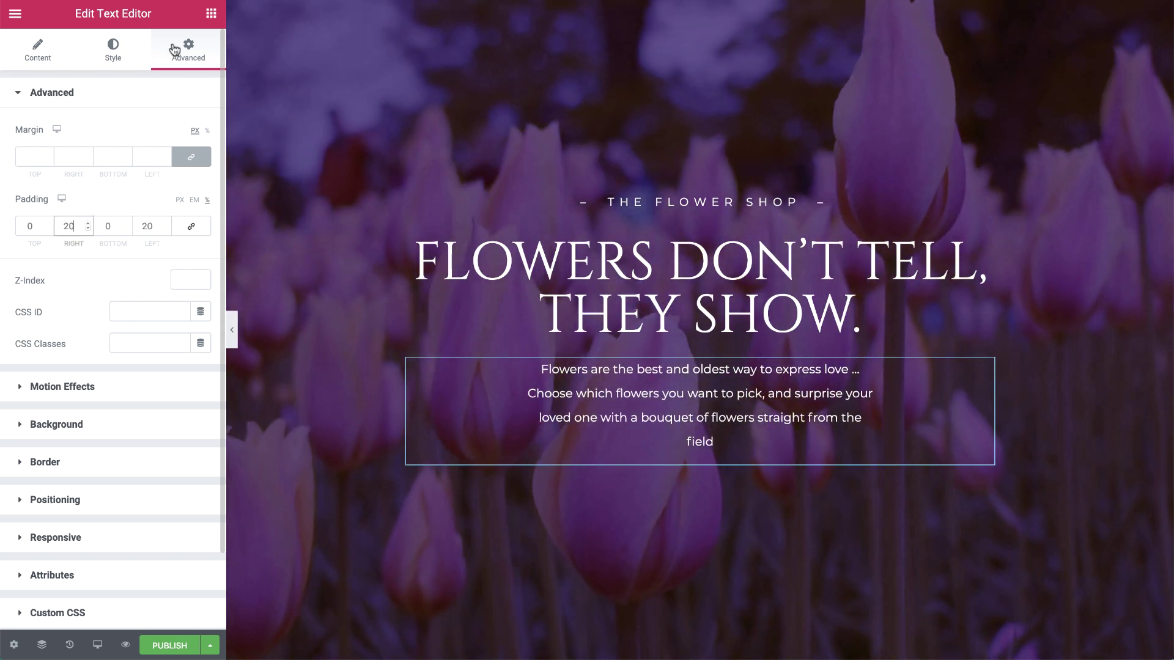
click(211, 15)
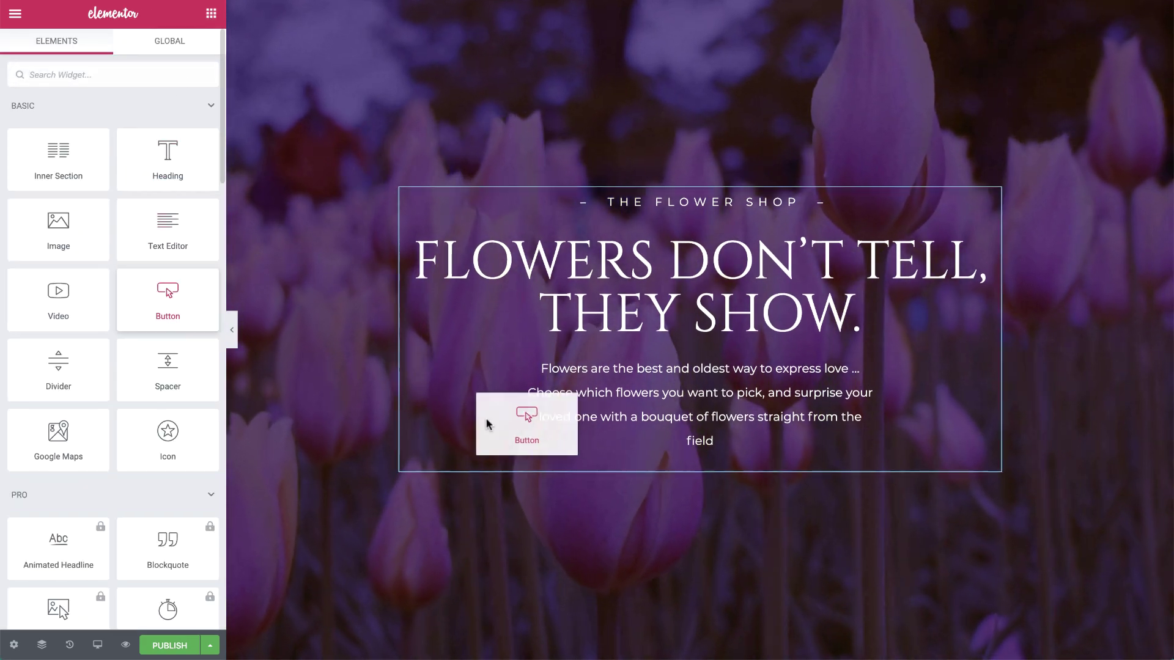
Add a centred, Large button labelled 'show me' below the paragraph
drag(571, 433, 571, 432)
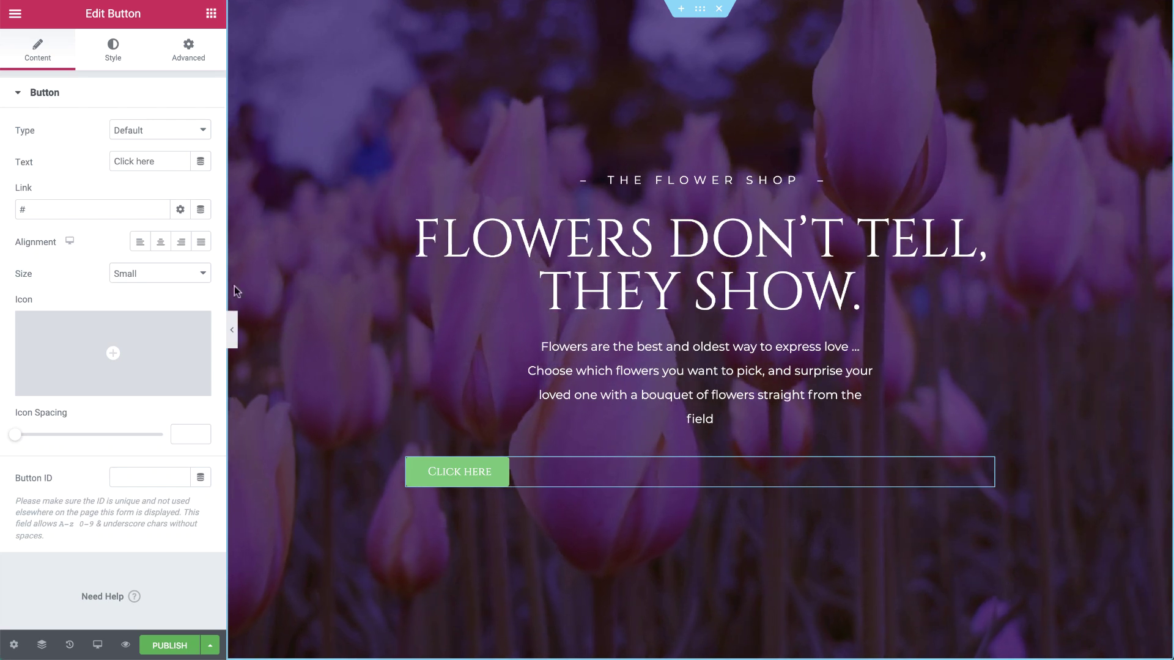
drag(152, 161, 44, 162)
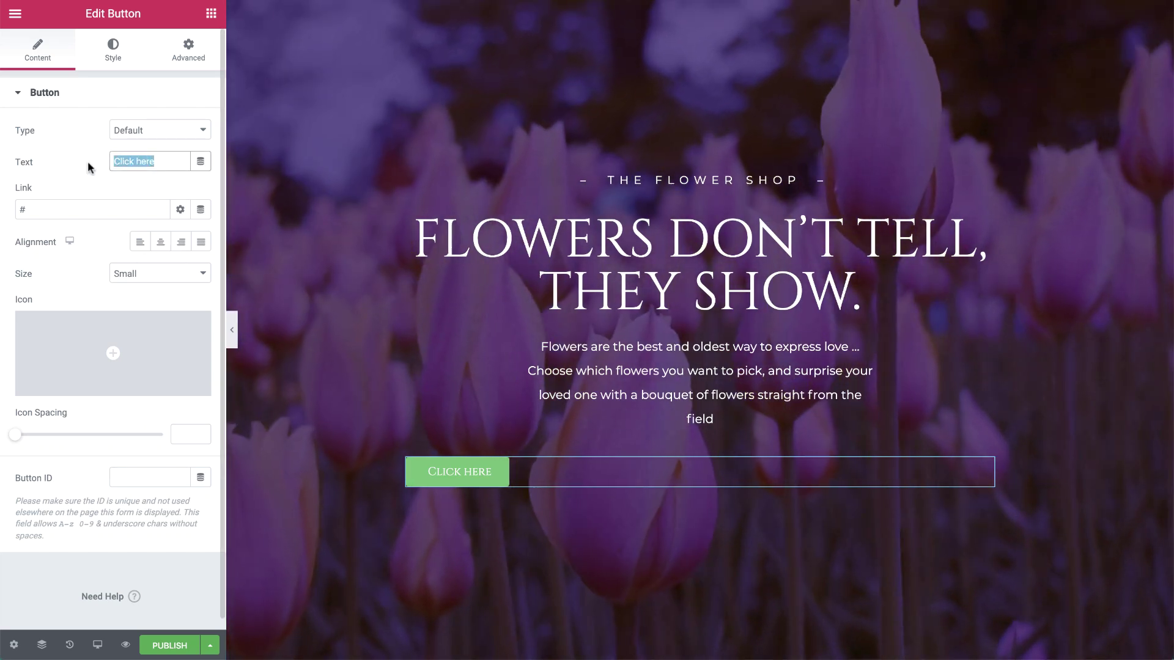
text(show me)
click(156, 244)
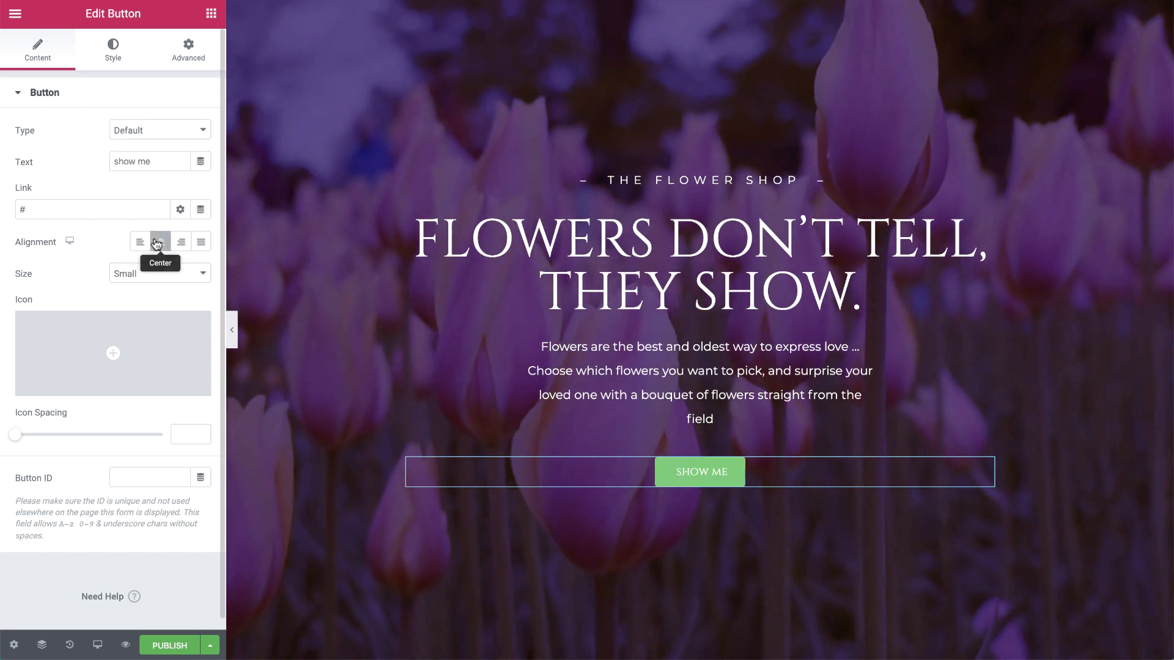
click(122, 208)
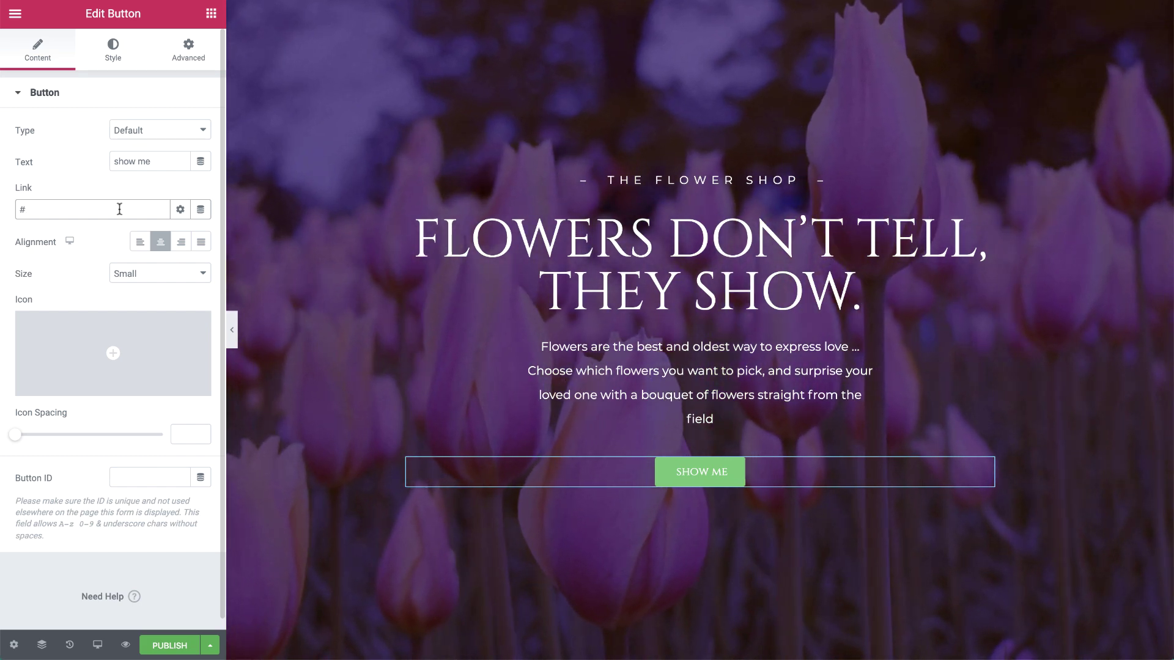
click(165, 279)
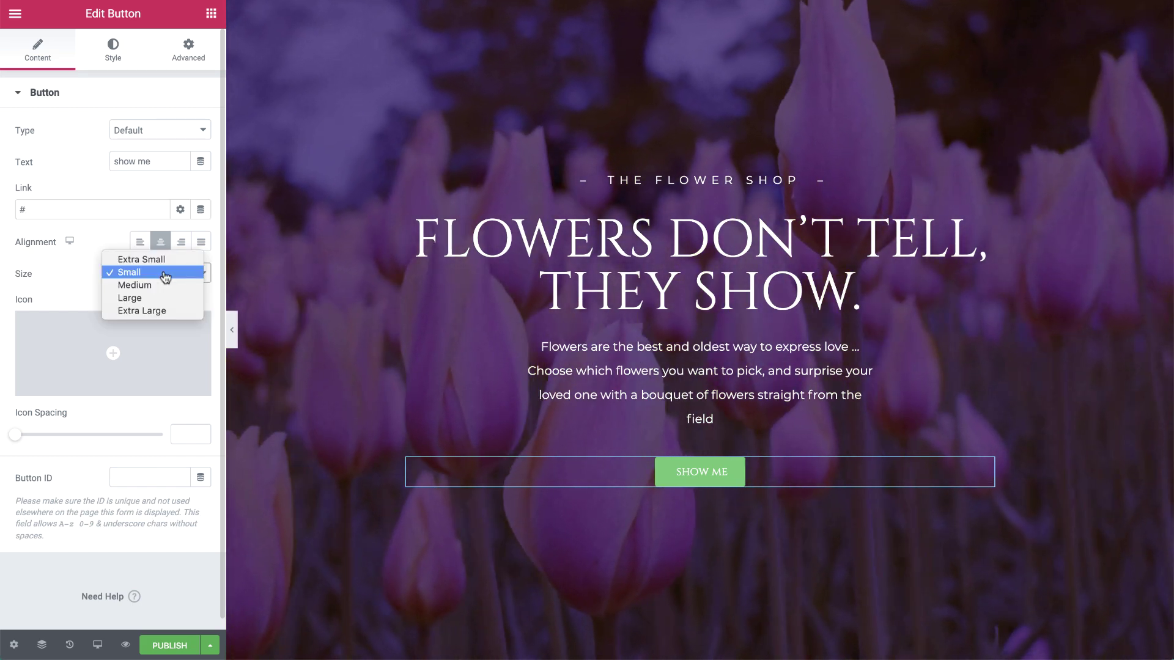
click(159, 297)
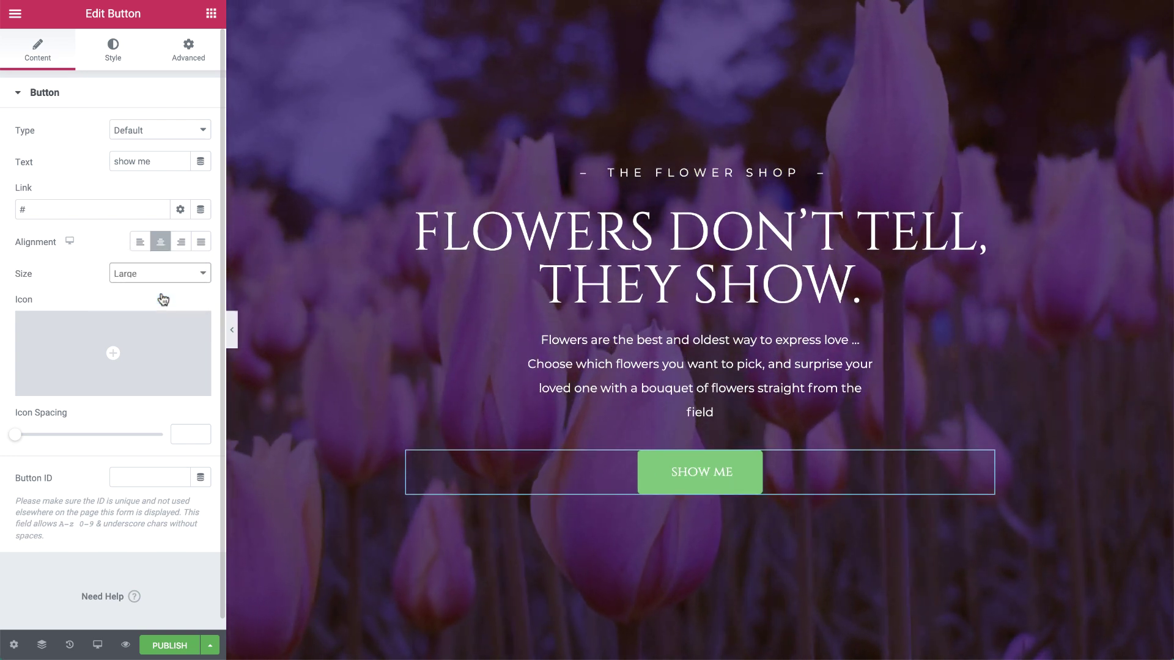
Style the button with uppercase dark purple text on a white background
click(107, 68)
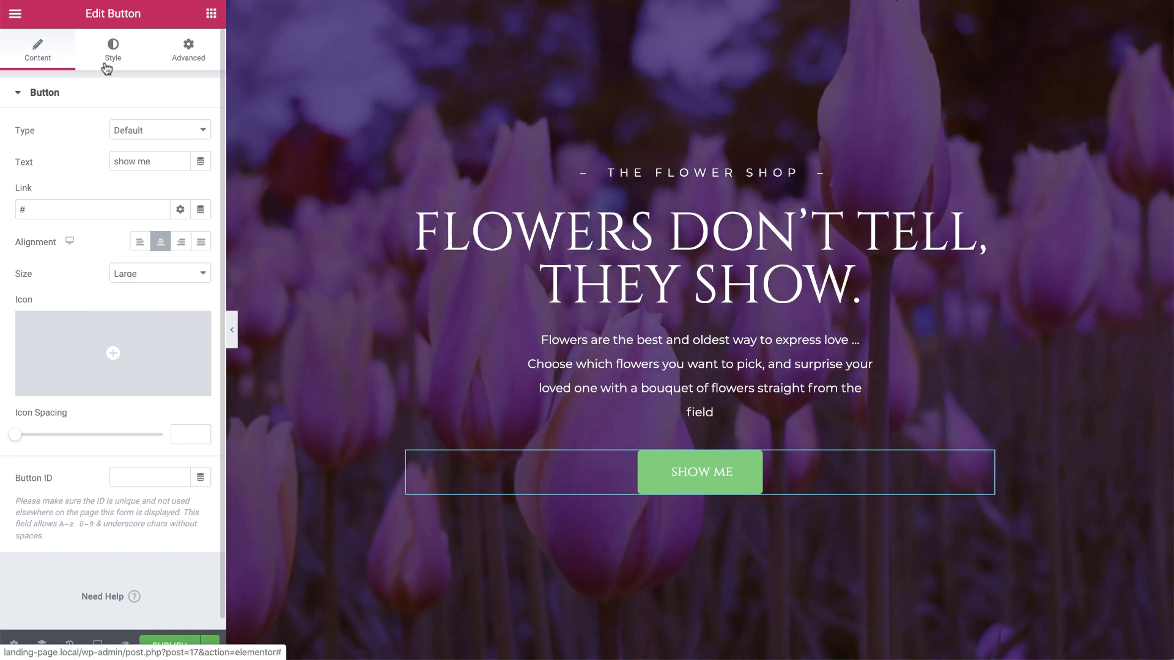
click(200, 130)
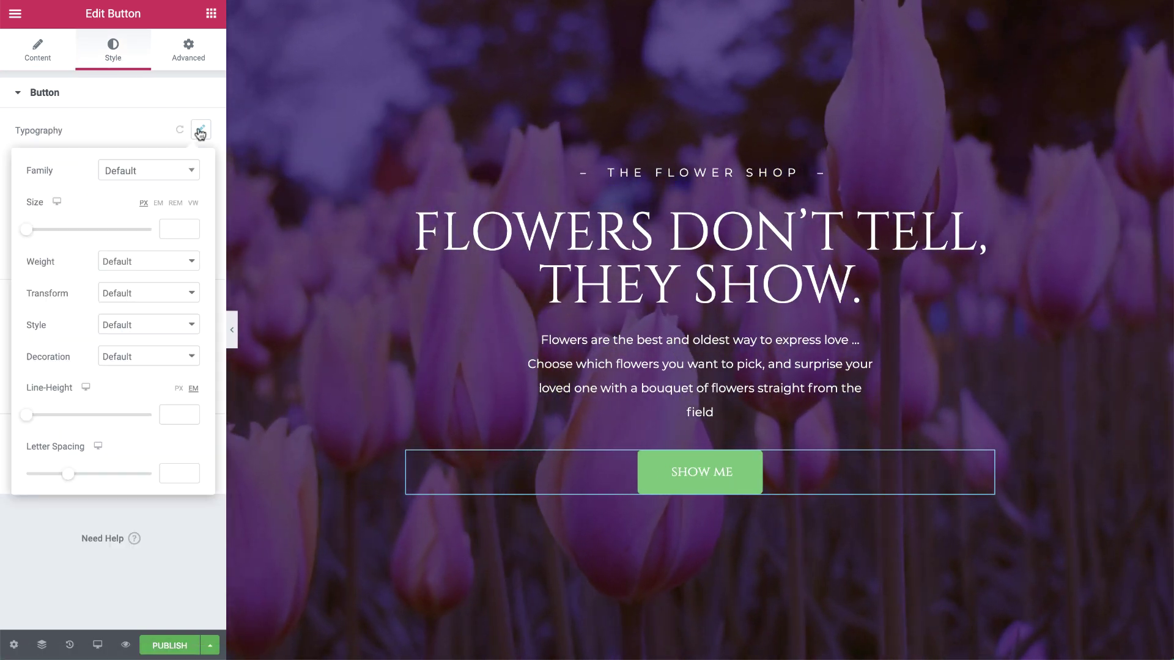
click(157, 288)
click(150, 306)
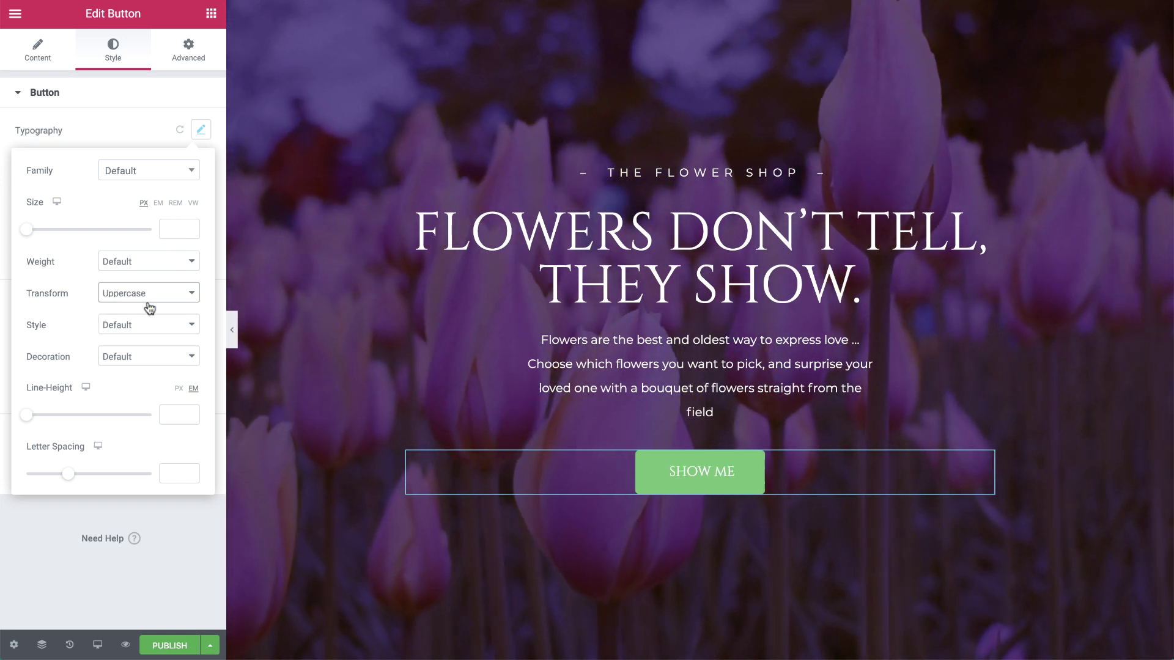
click(139, 135)
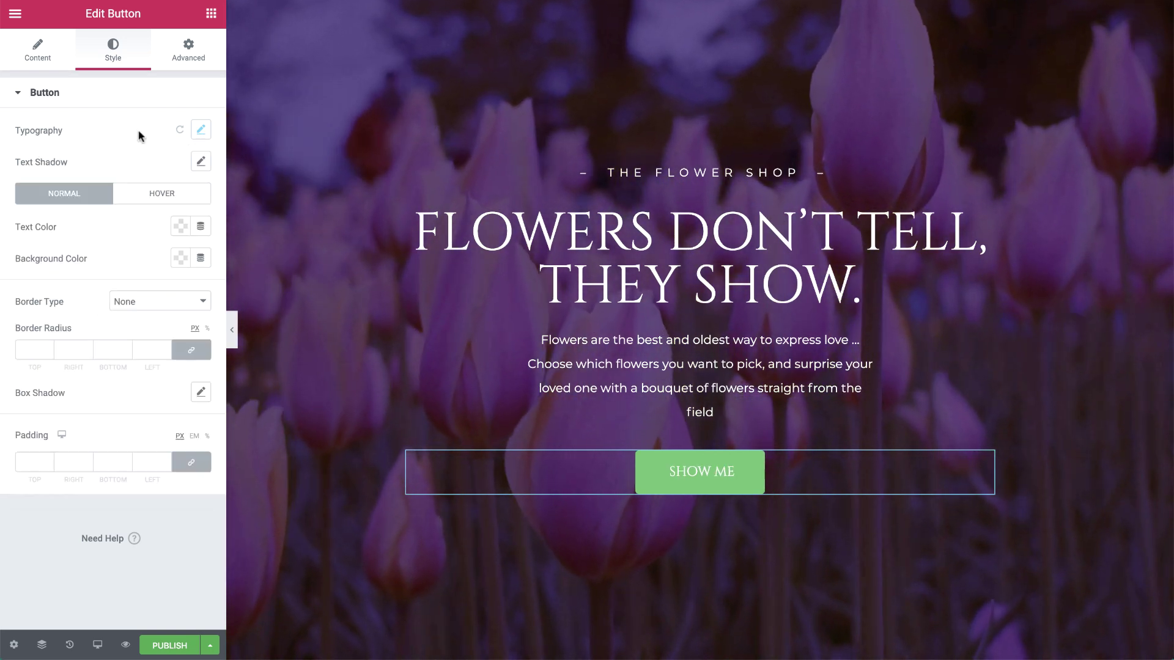
click(180, 228)
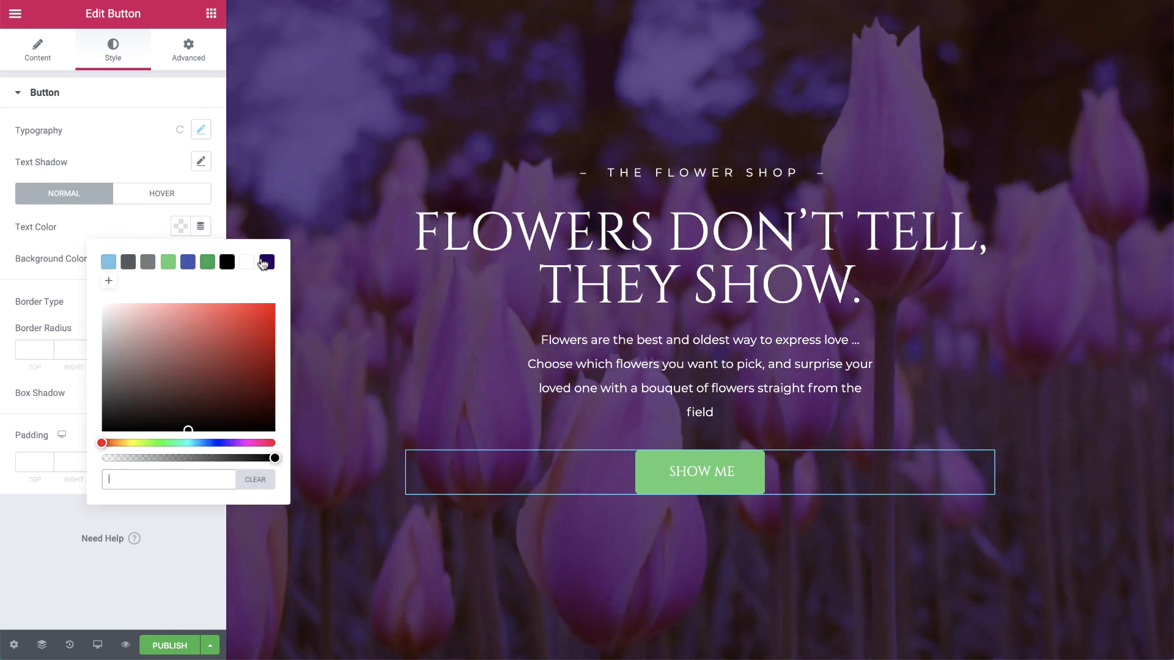
click(265, 262)
click(166, 238)
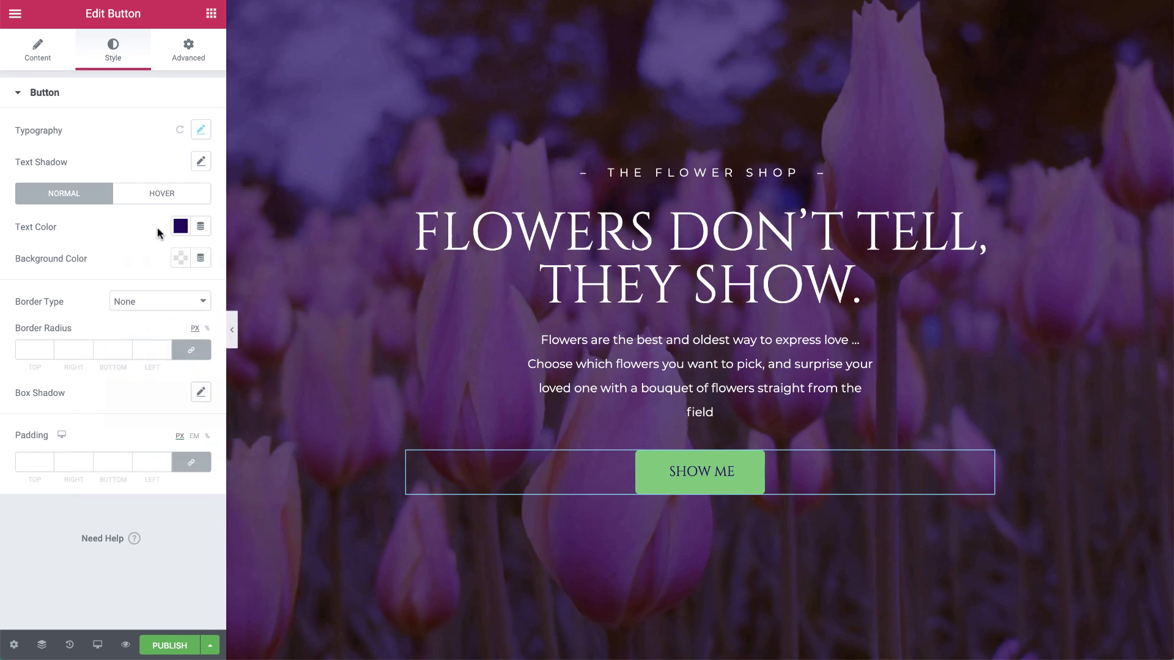
click(182, 259)
click(247, 295)
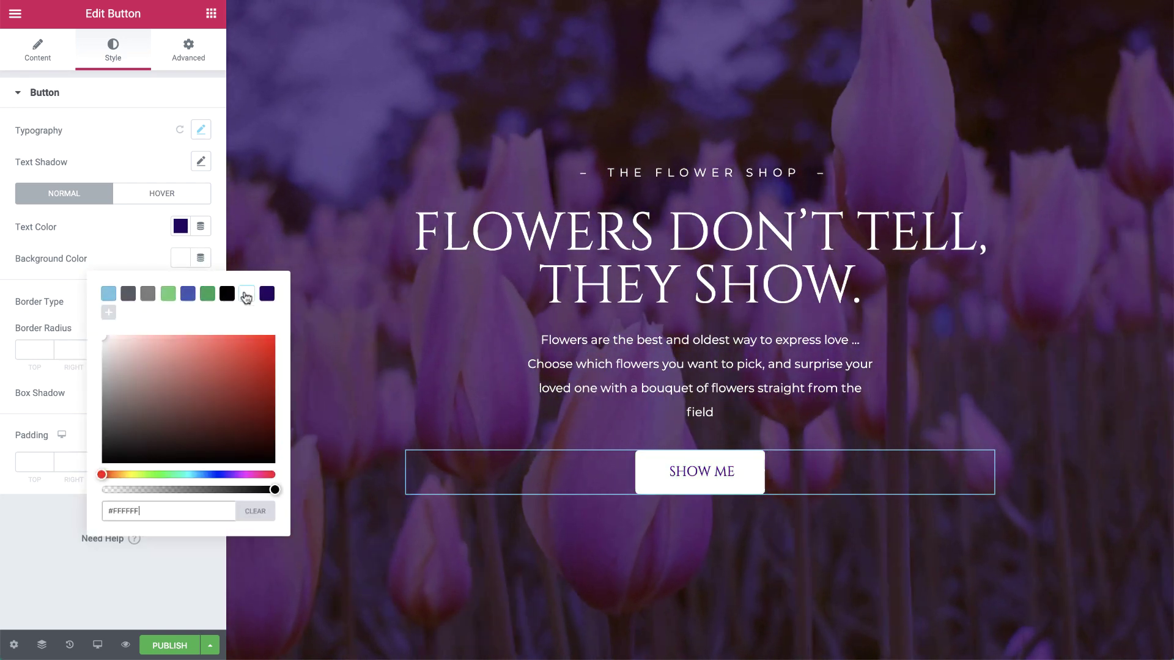
Make the button hover state white text on #FD5454 with the Float animation
click(164, 194)
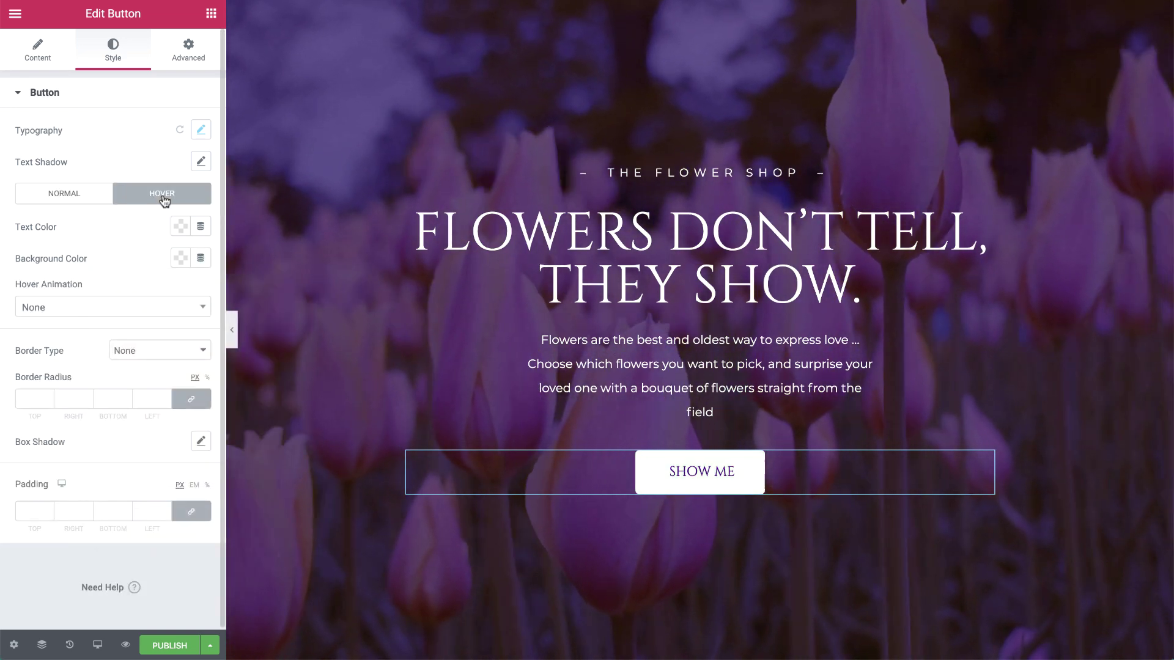
click(180, 226)
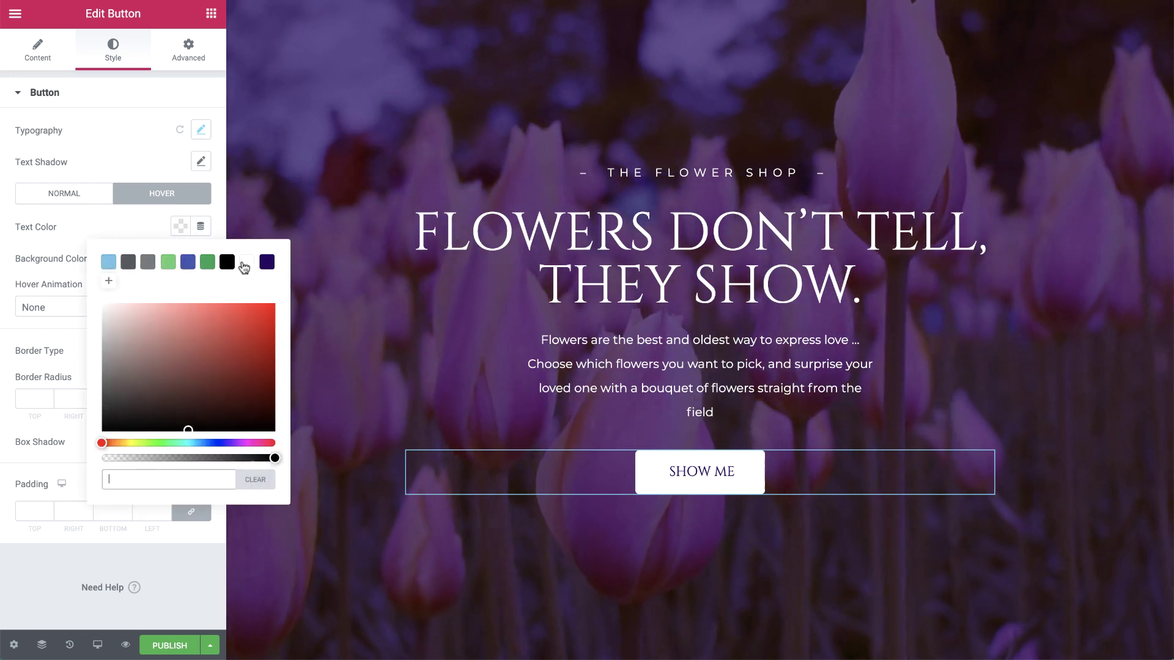
click(246, 261)
click(178, 259)
click(219, 335)
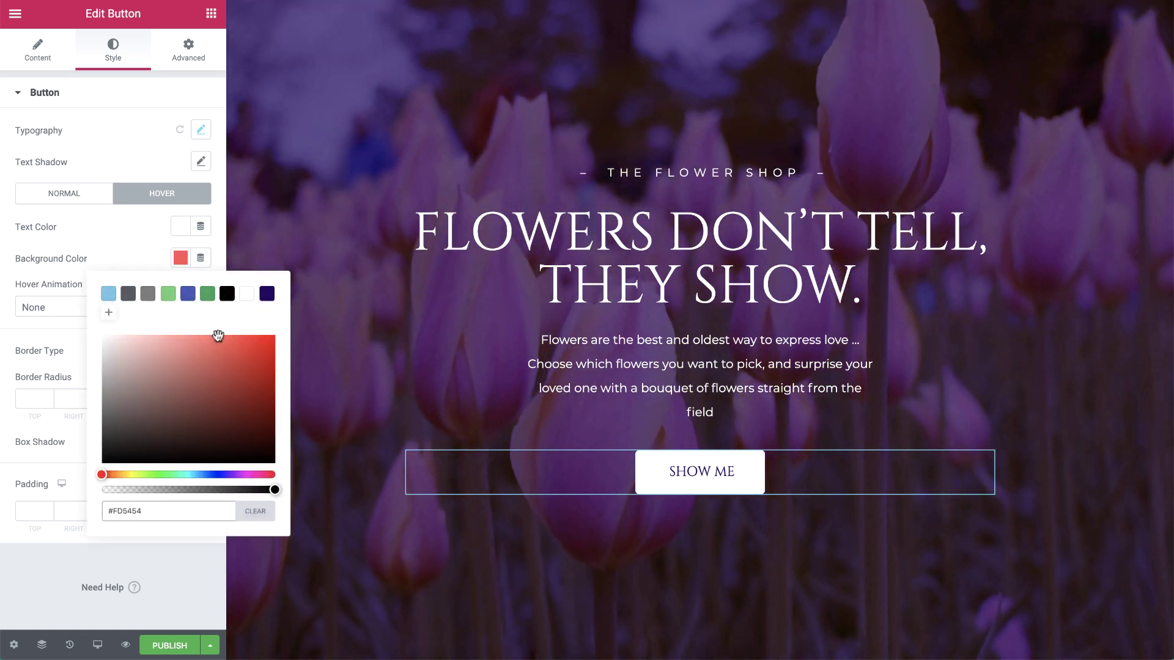
click(109, 313)
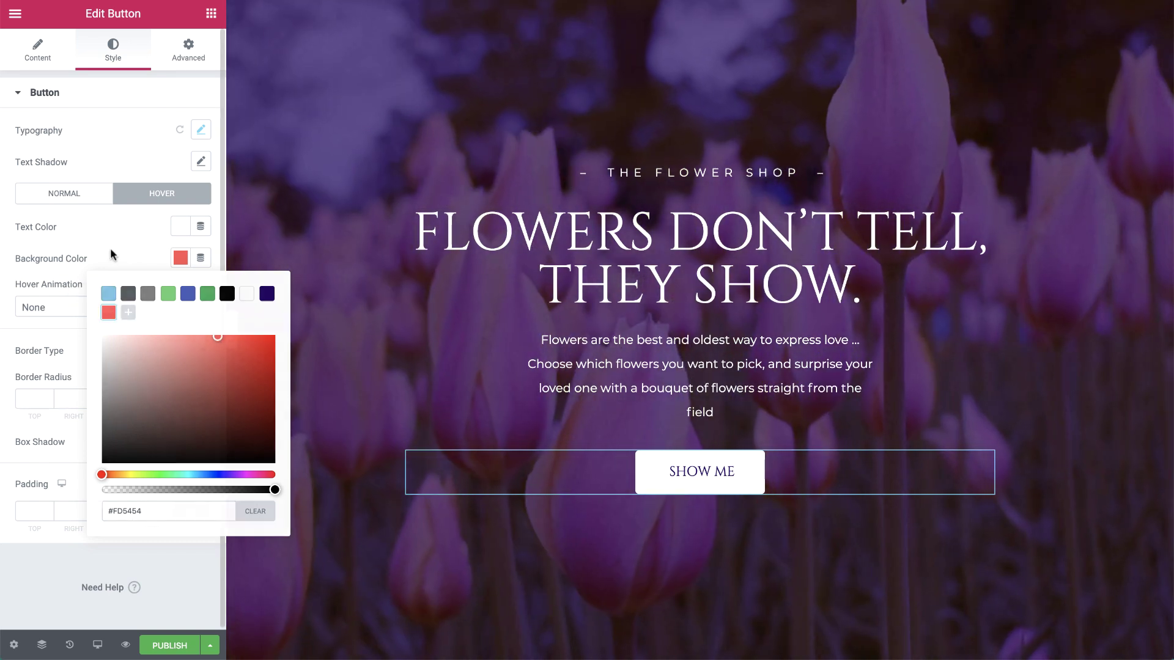
click(147, 293)
click(152, 309)
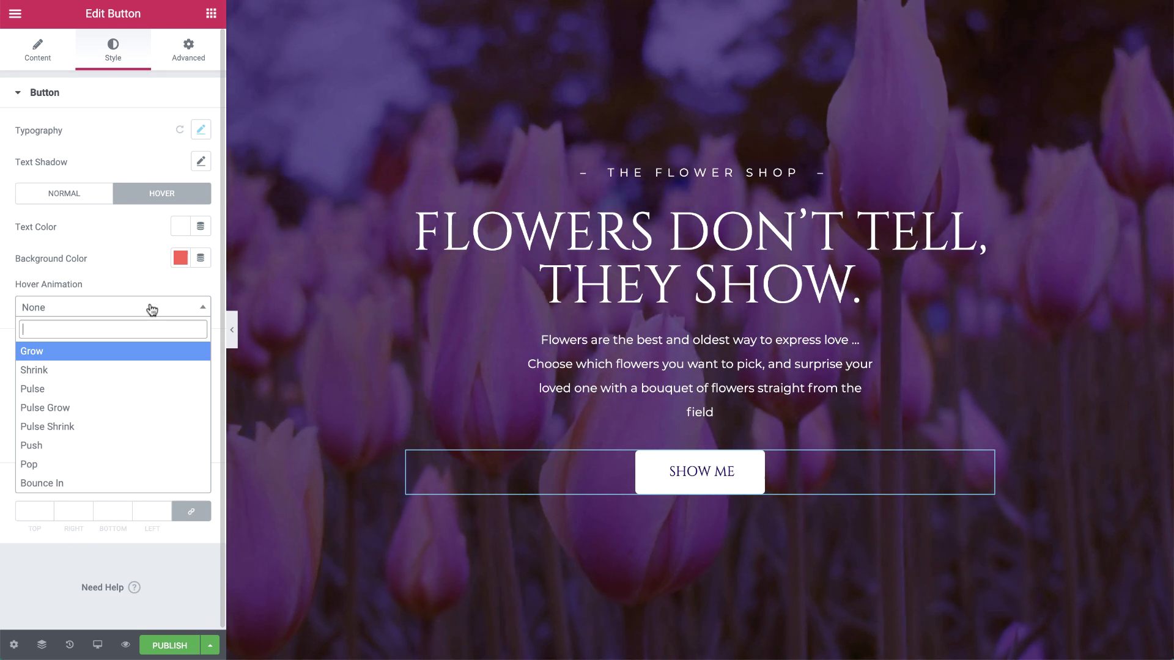
text(fl)
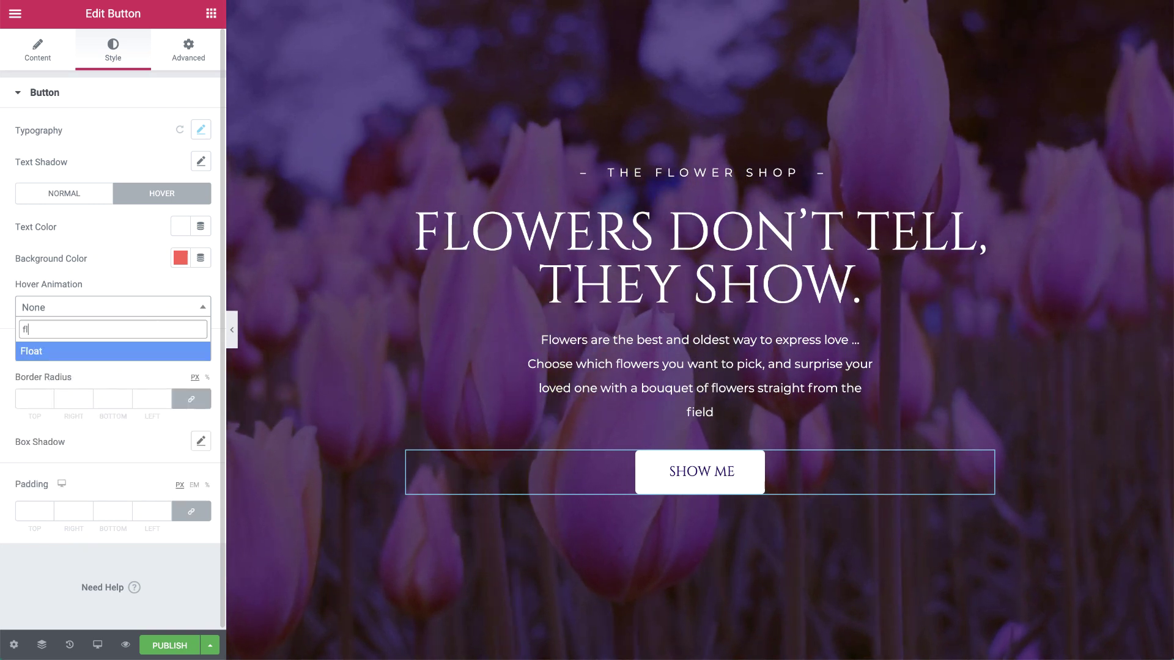
click(149, 353)
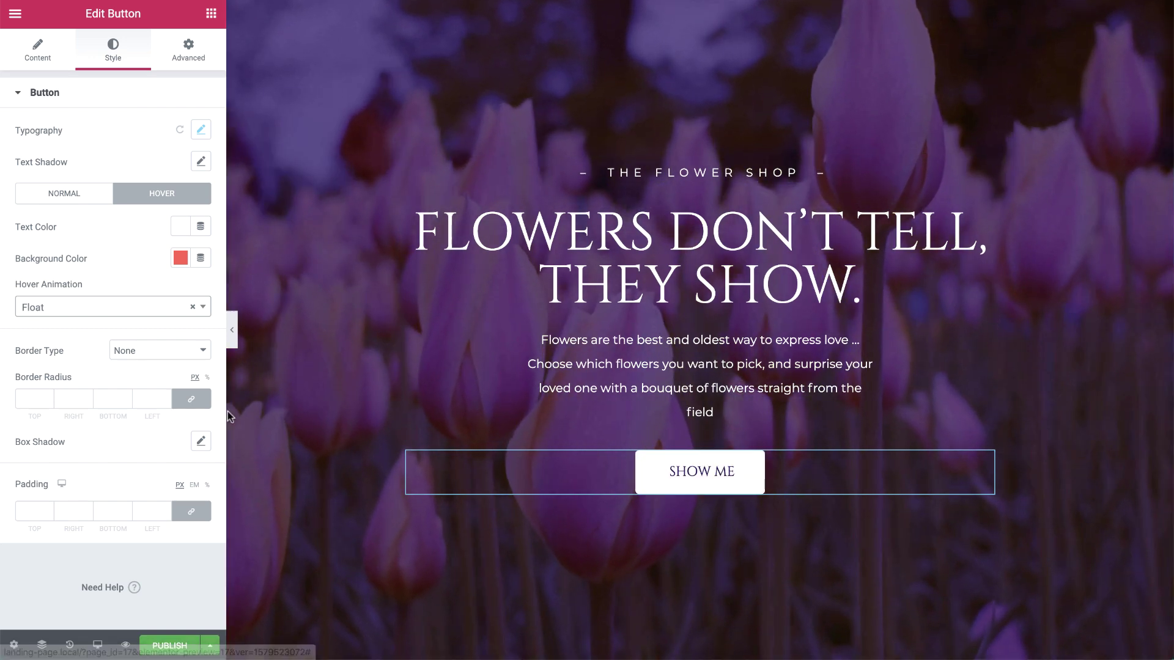
Enter 0 for the top, right, bottom and left border radius of the button
click(111, 399)
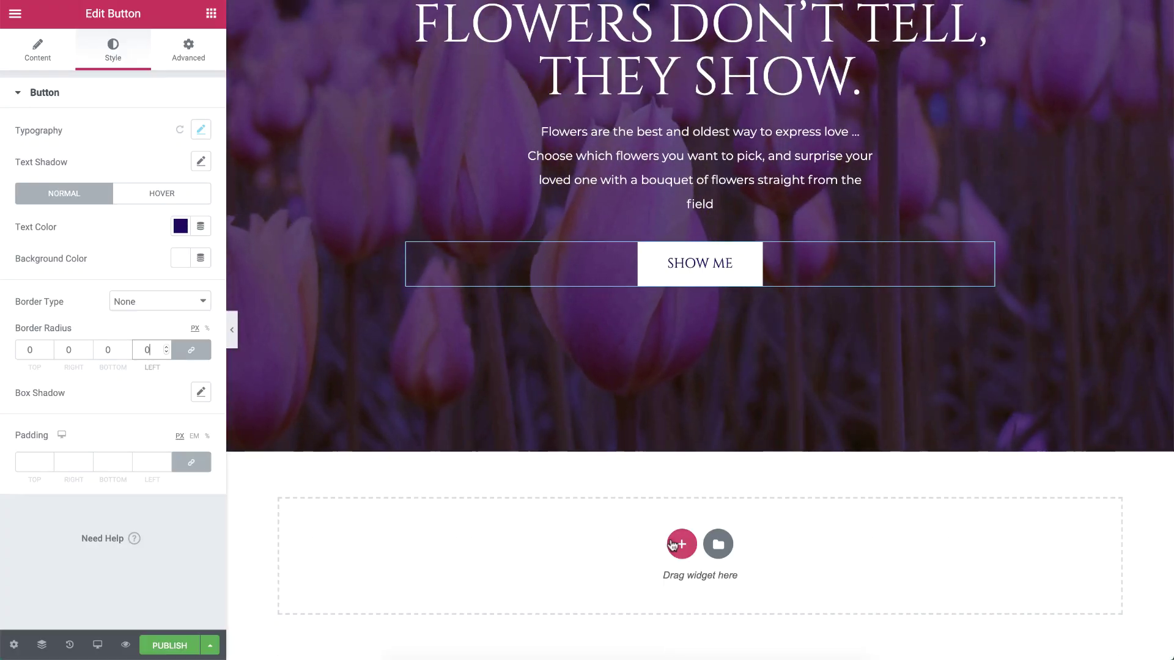
Add a one-column section below the hero with a minimum height of 100 VH
click(673, 544)
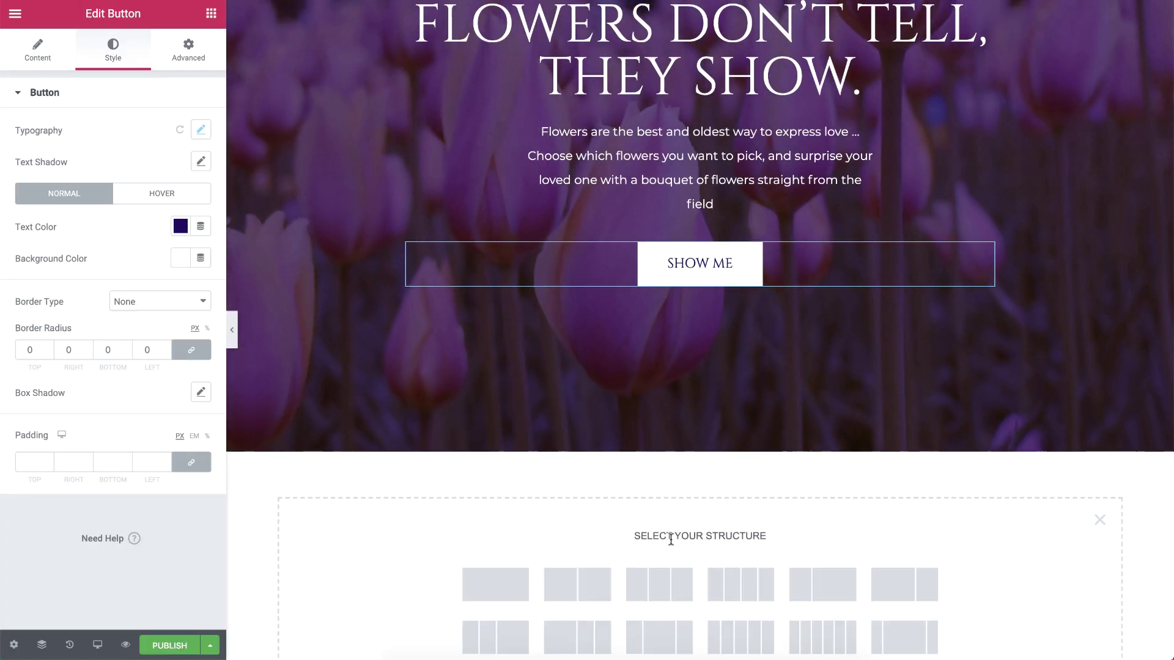
click(510, 578)
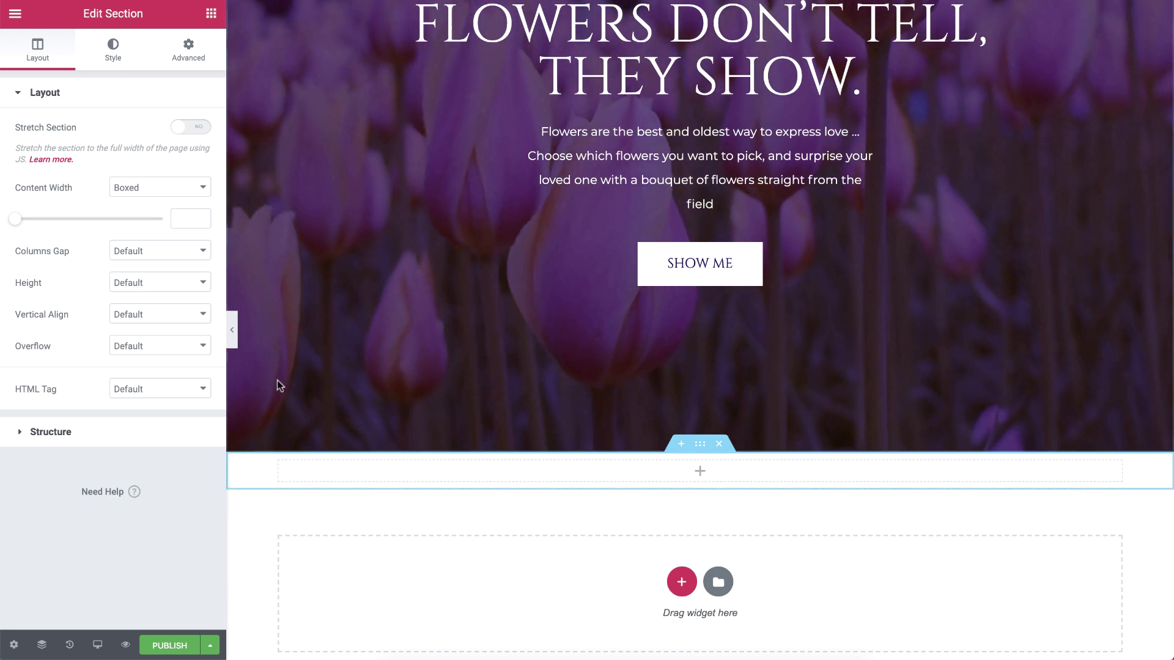
click(166, 283)
click(166, 308)
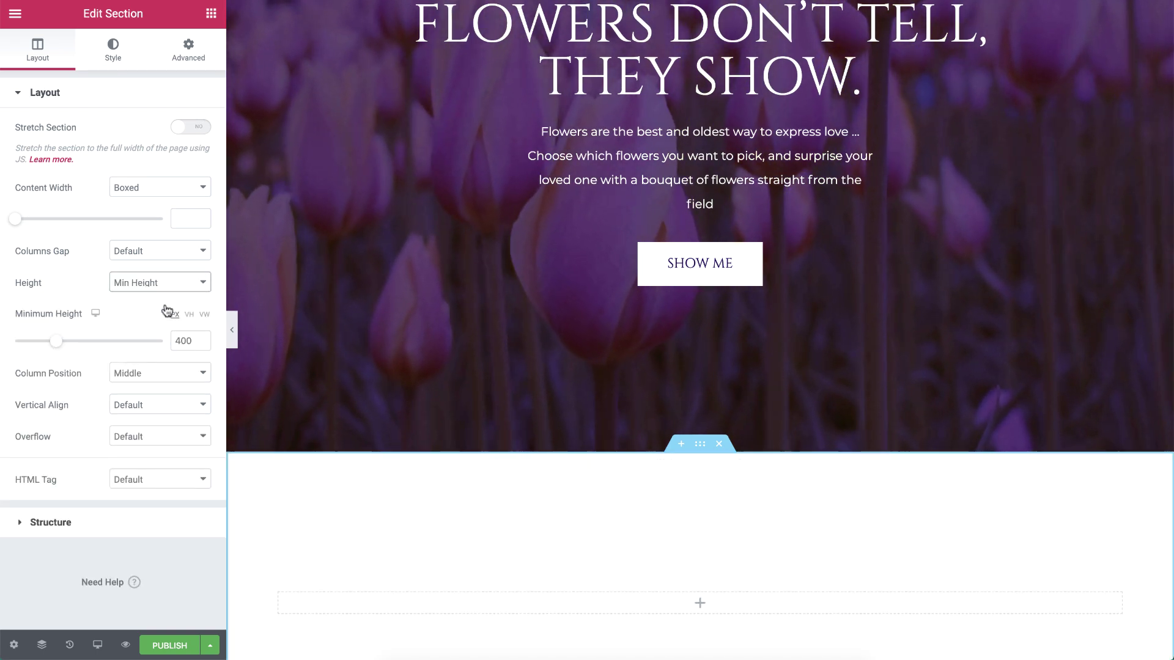
click(189, 314)
click(183, 341)
text(100)
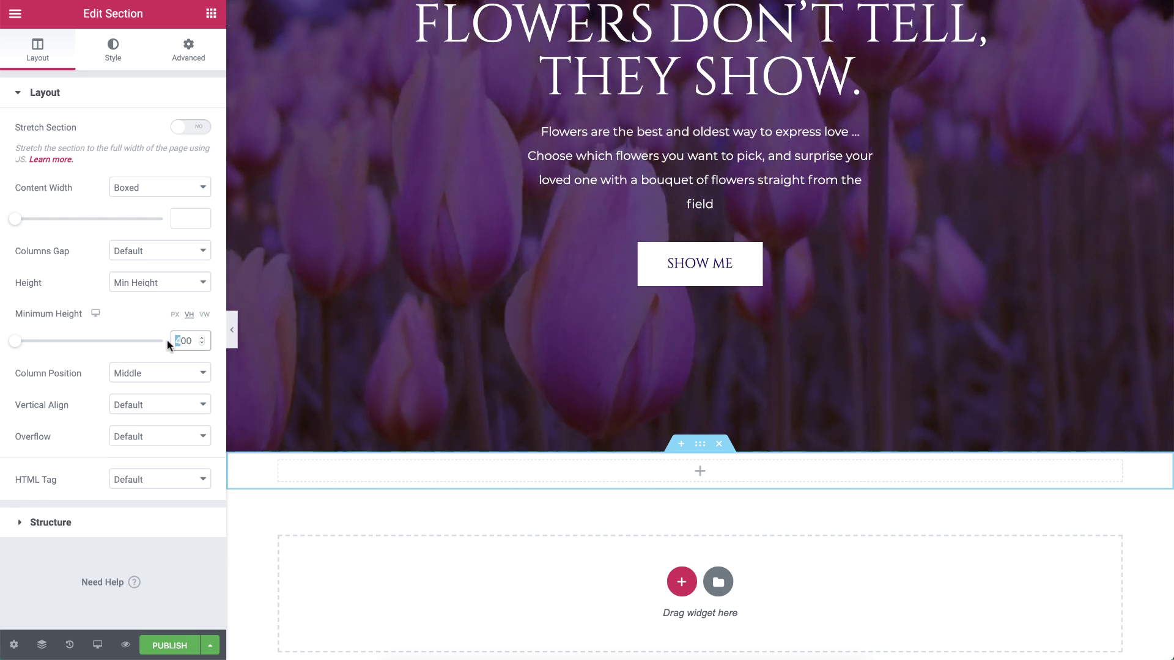
Give the section a classic dark purple #28162A background colour
click(114, 55)
click(139, 163)
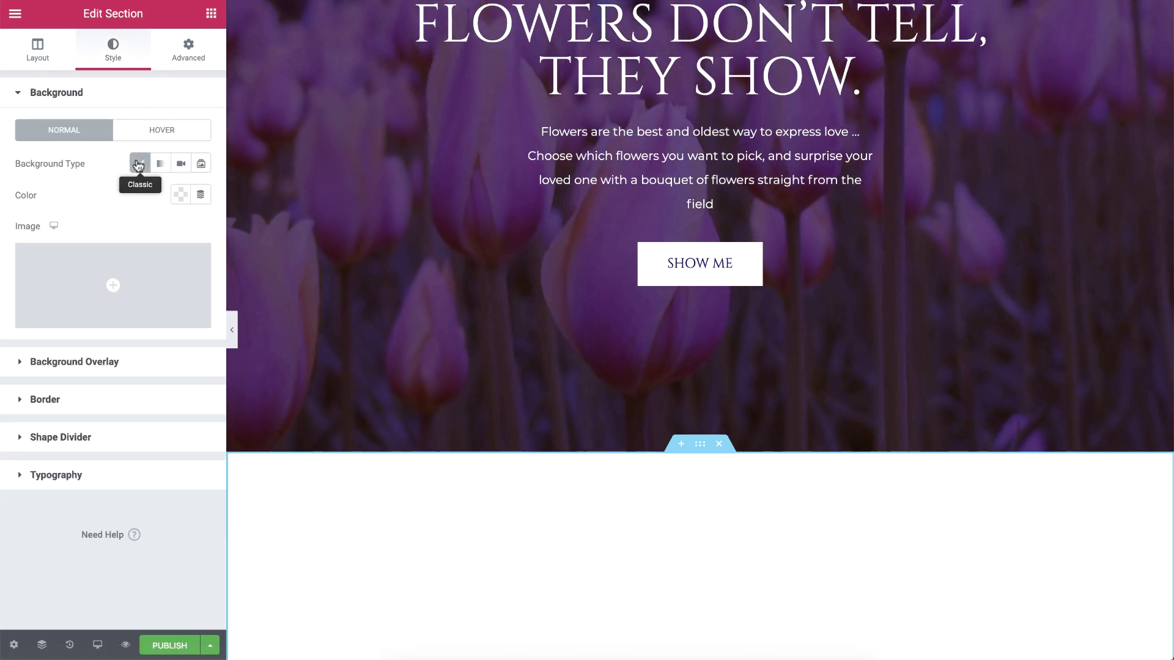
click(180, 194)
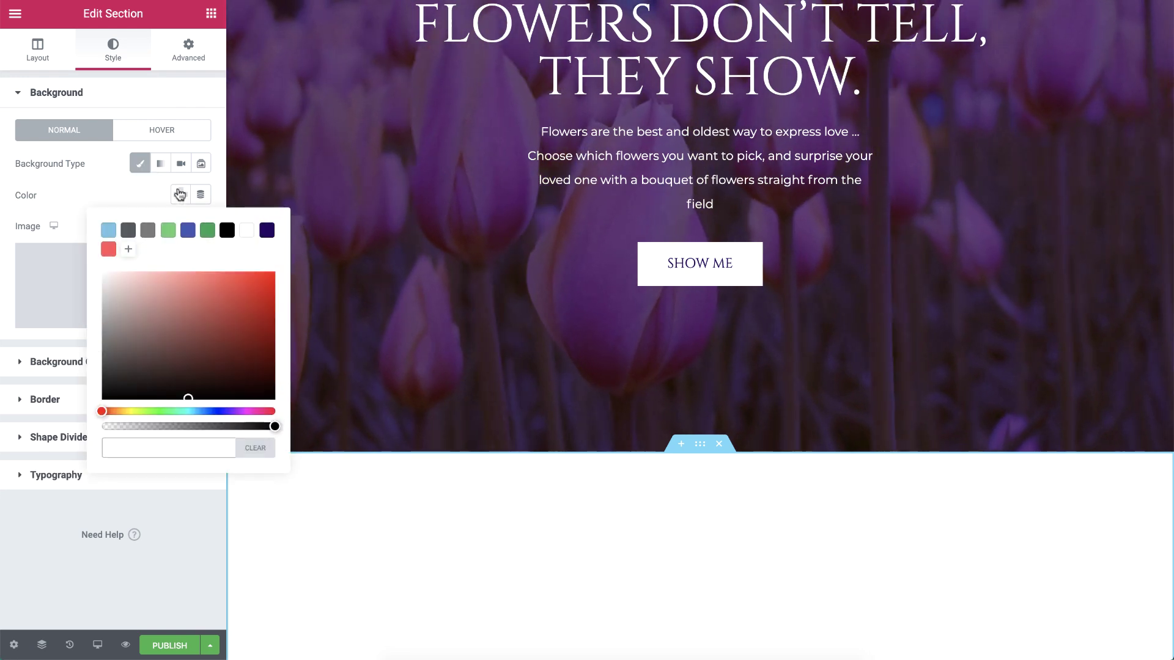
click(109, 448)
text(#28162A)
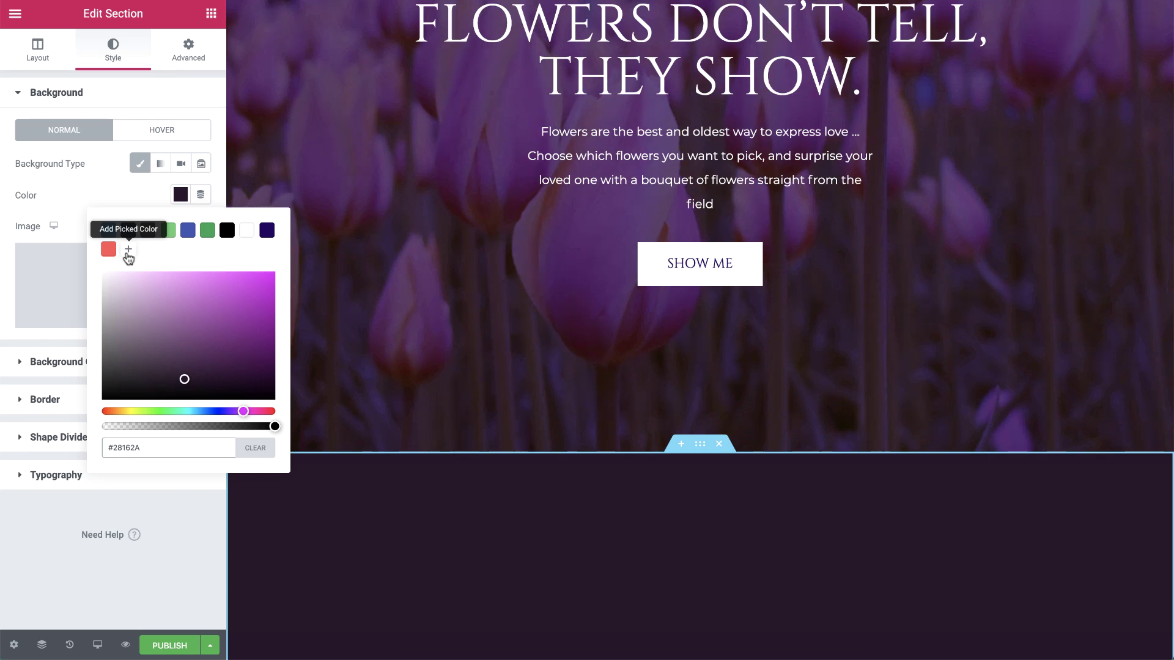
Copy THE FLOWER SHOP text widget from the hero
click(481, 227)
scroll(481, 227, up, 2)
scroll(481, 228, up, 2)
click(985, 175)
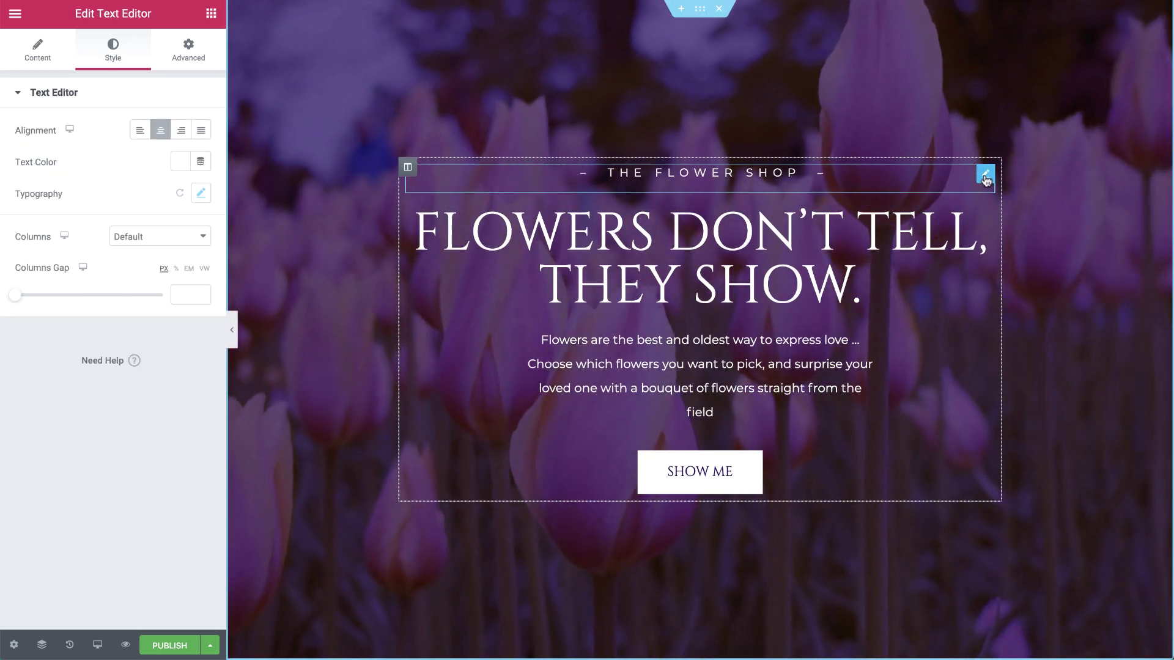
right_click(986, 178)
click(987, 233)
Paste it into the dark section's empty column as the SEE THE SELECTION tagline
scroll(992, 218, down, 5)
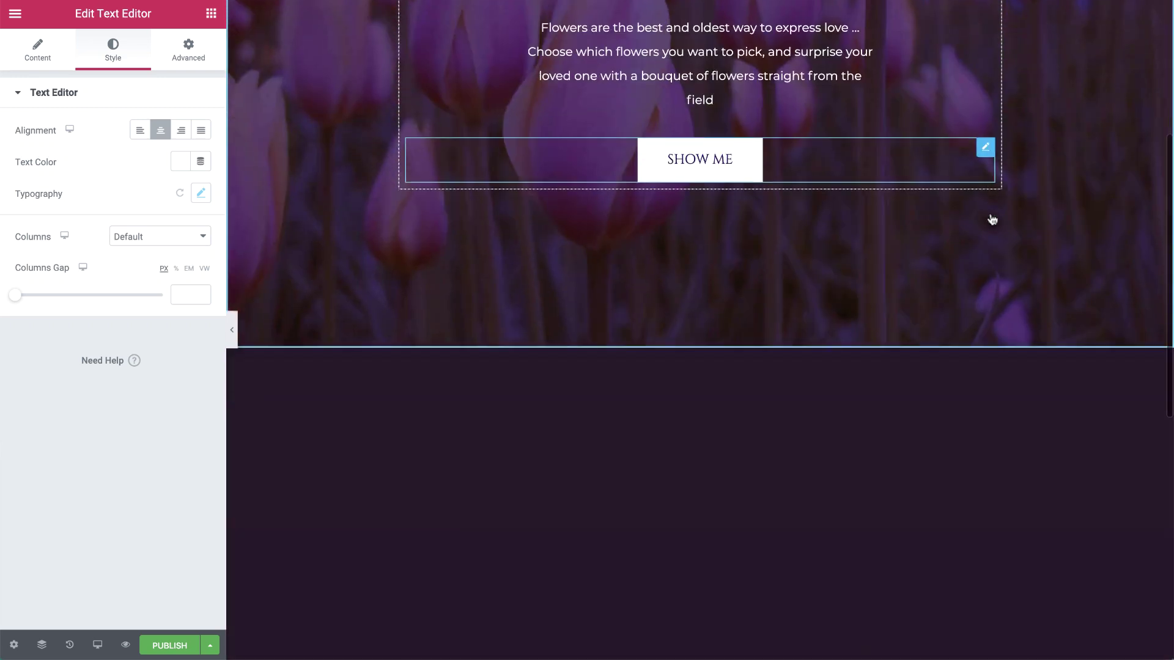
scroll(989, 214, down, 2)
right_click(795, 478)
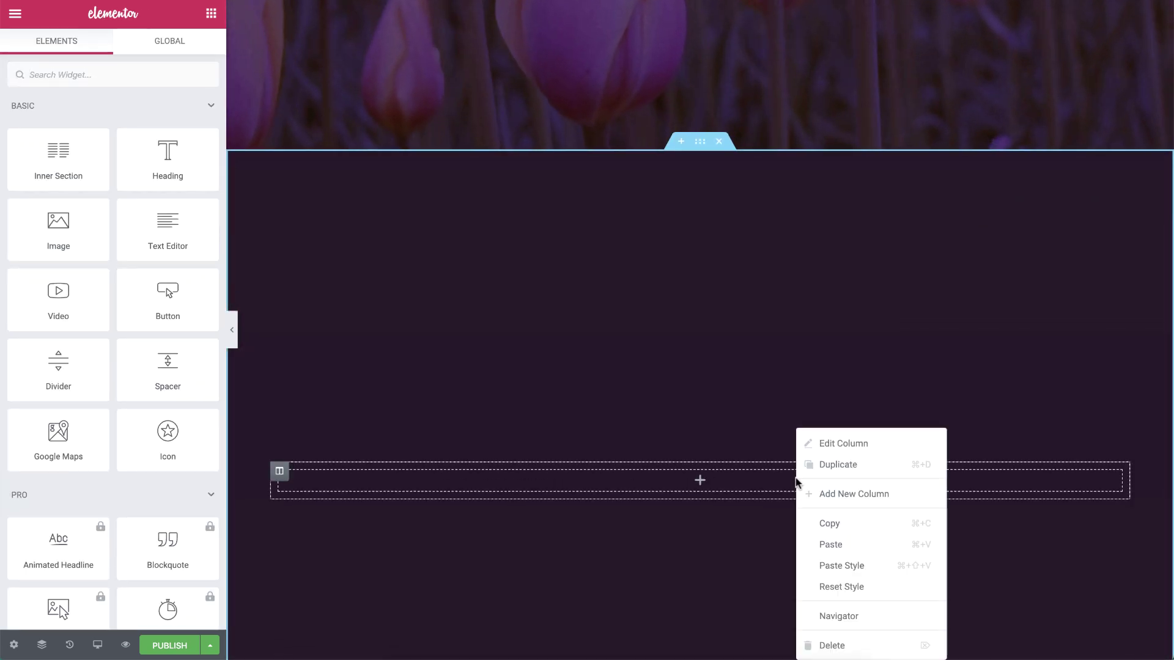
click(831, 544)
scroll(831, 538, down, 4)
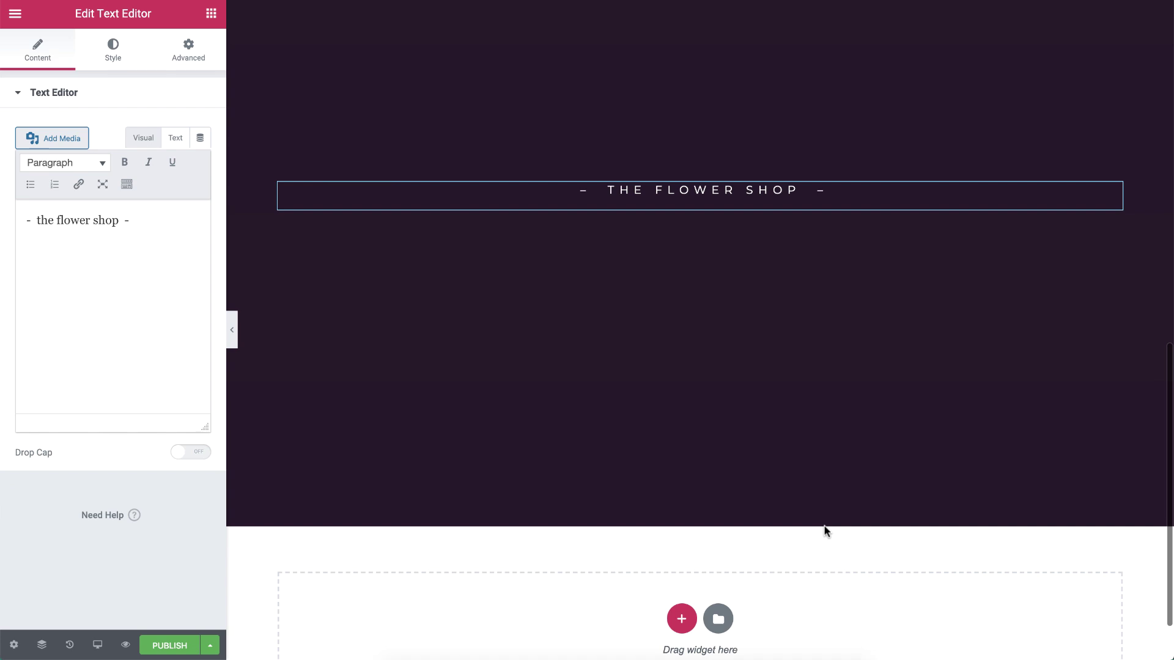
click(136, 220)
key(ctrl+a)
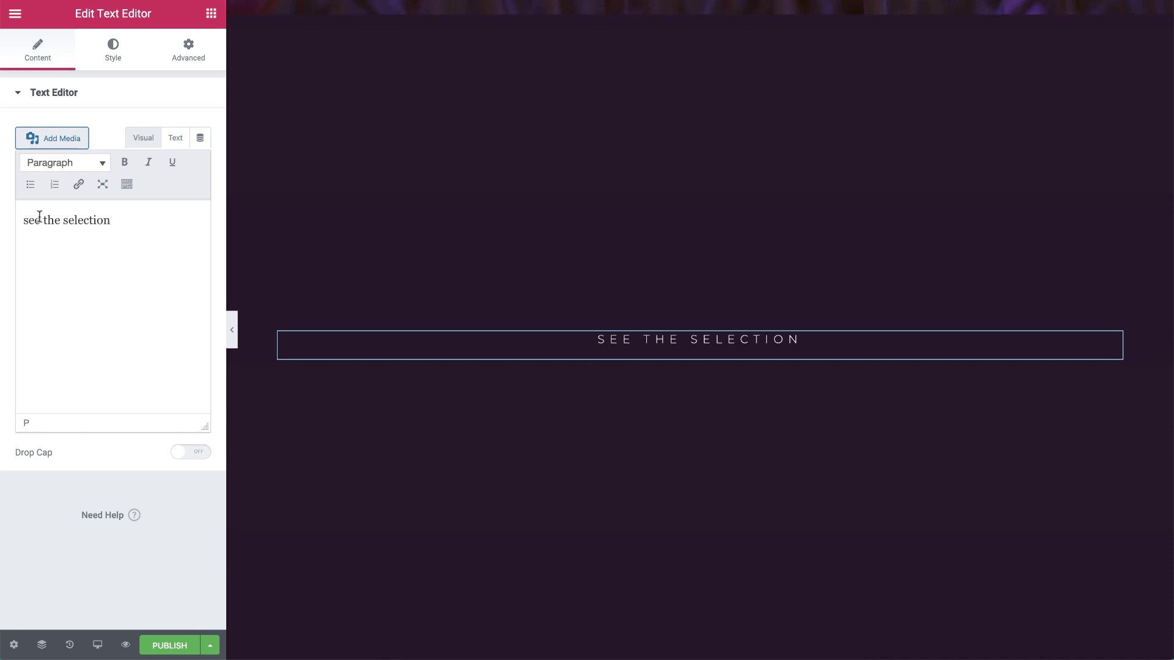
scroll(492, 221, up, 10)
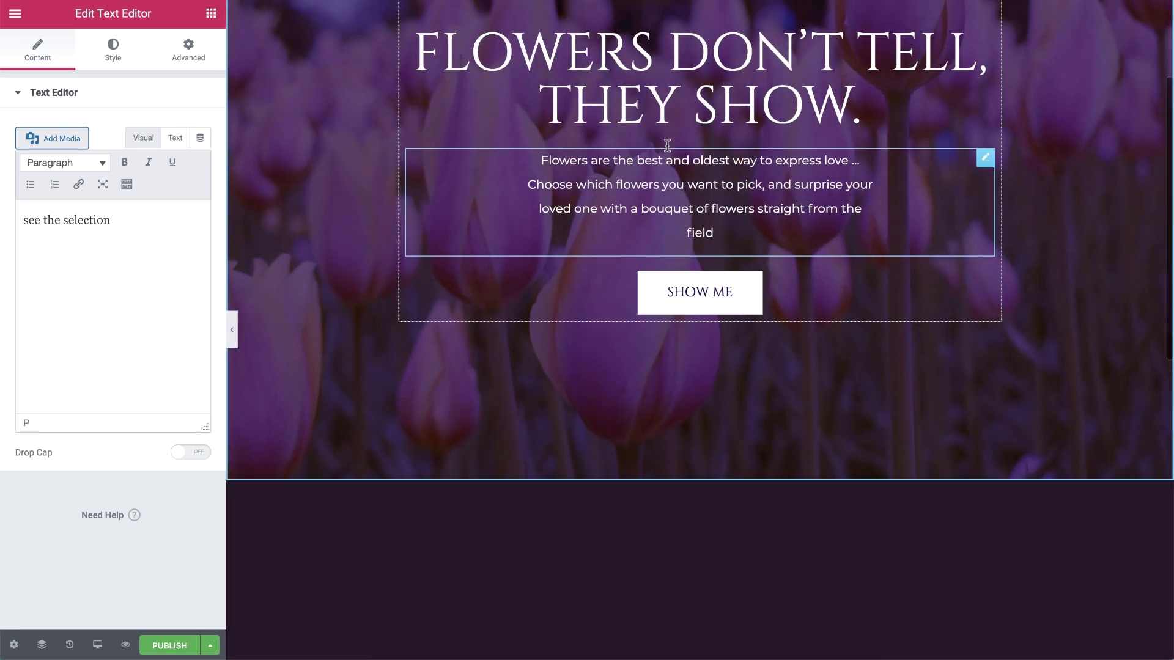
Copy the hero heading below the tagline and retitle it 'our flowers'
click(985, 38)
right_click(986, 42)
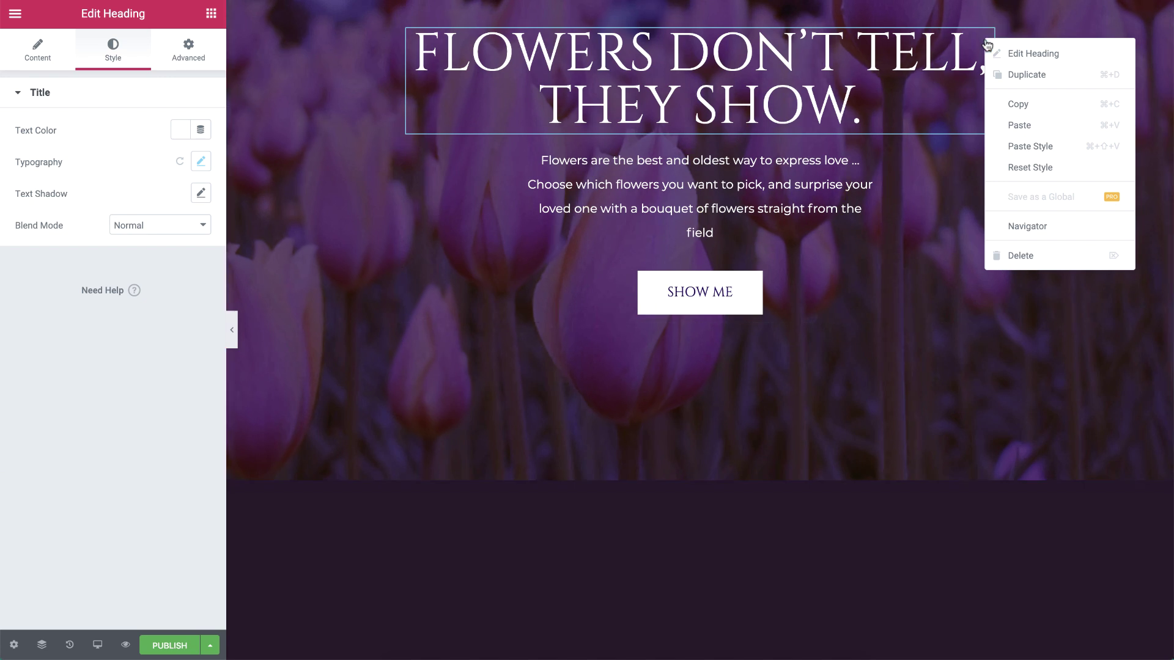
click(1010, 103)
scroll(1005, 101, down, 9)
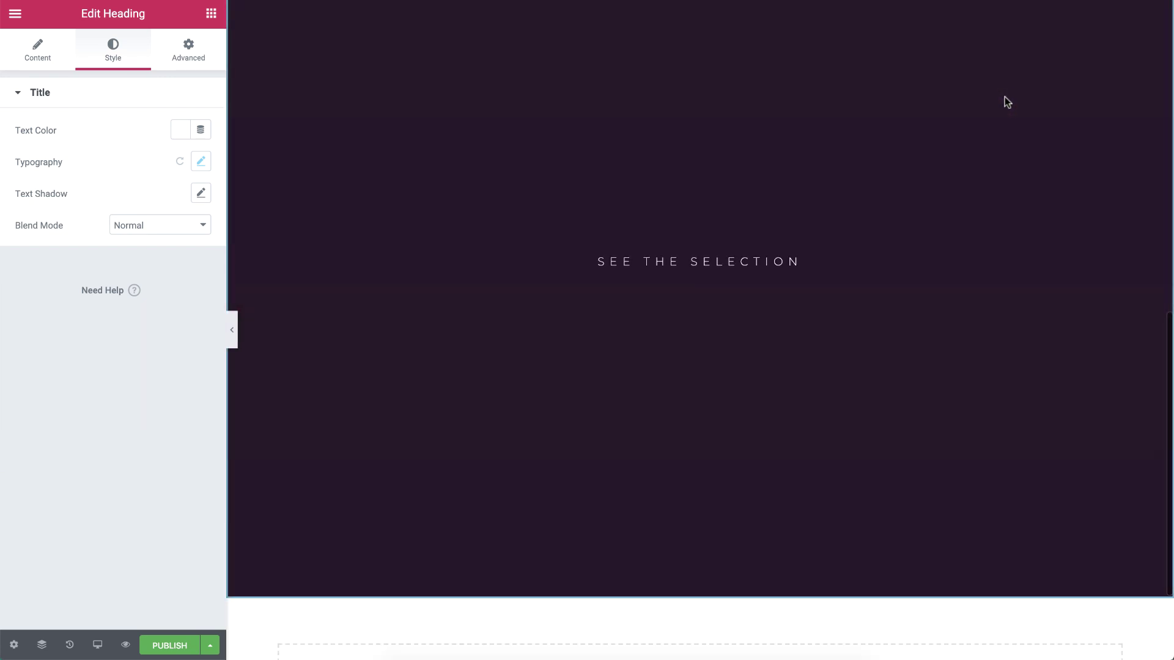
right_click(769, 278)
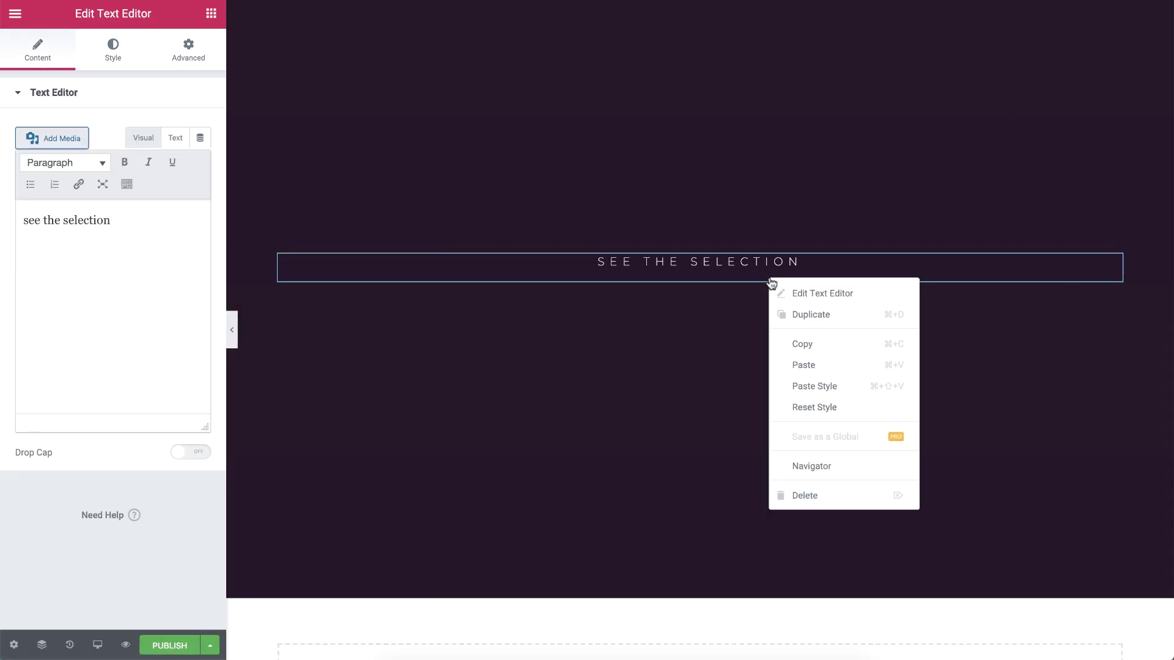
click(803, 364)
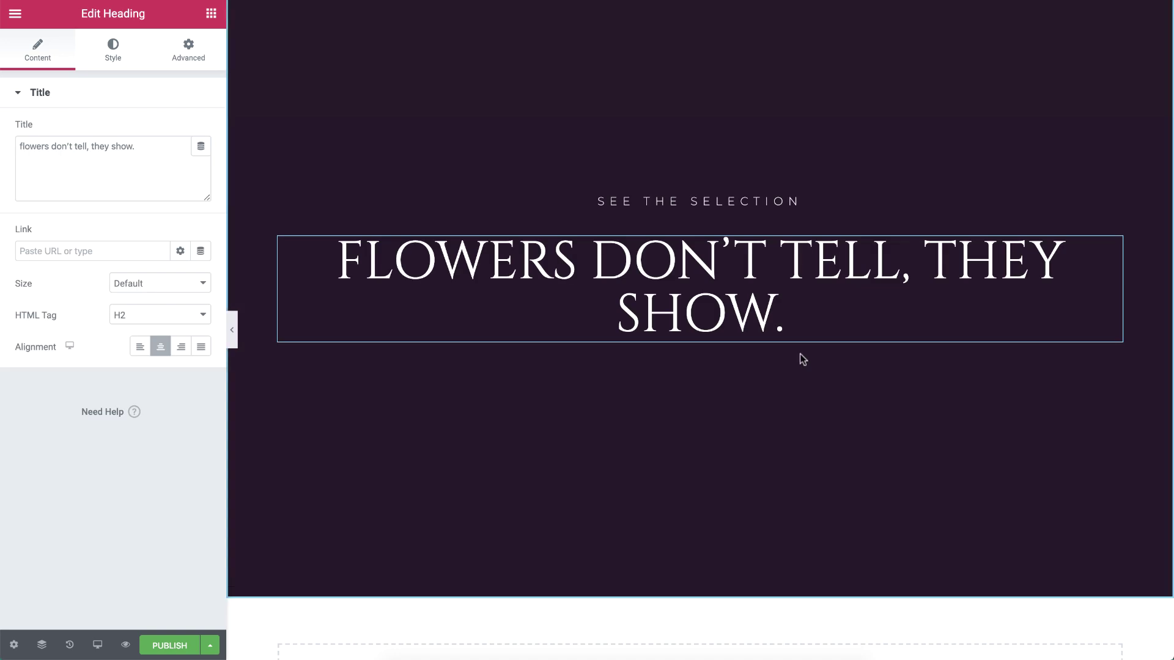
triple_click(167, 155)
text(our flowers)
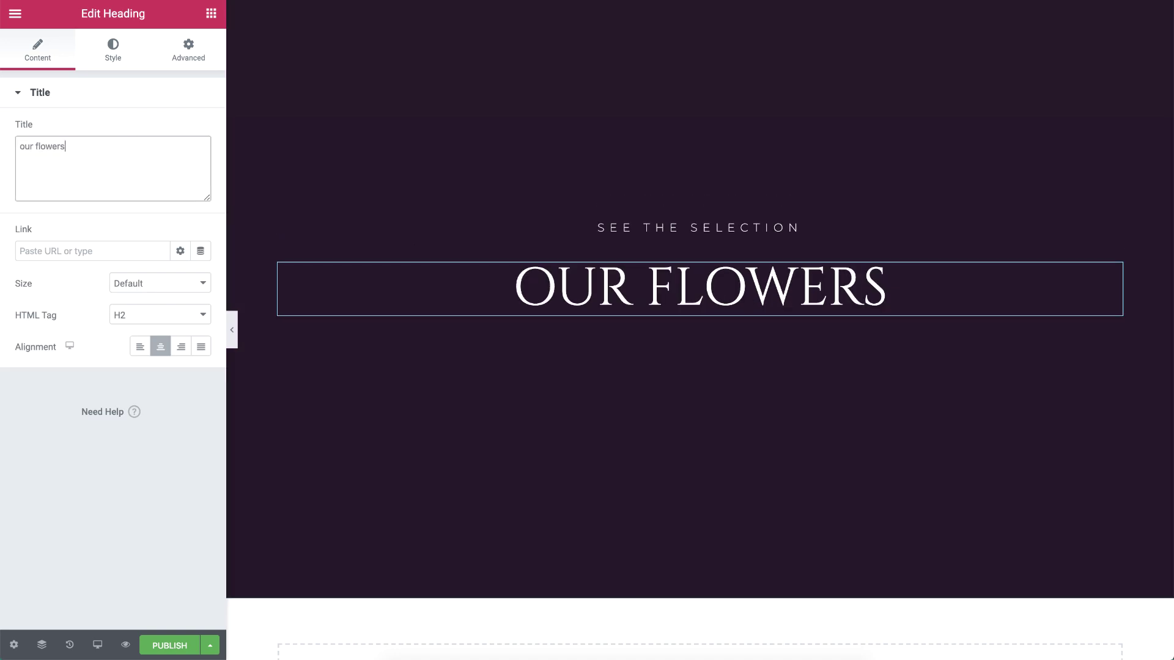
Copy the hero paragraph below OUR FLOWERS and replace it with the flowers text
scroll(556, 172, up, 8)
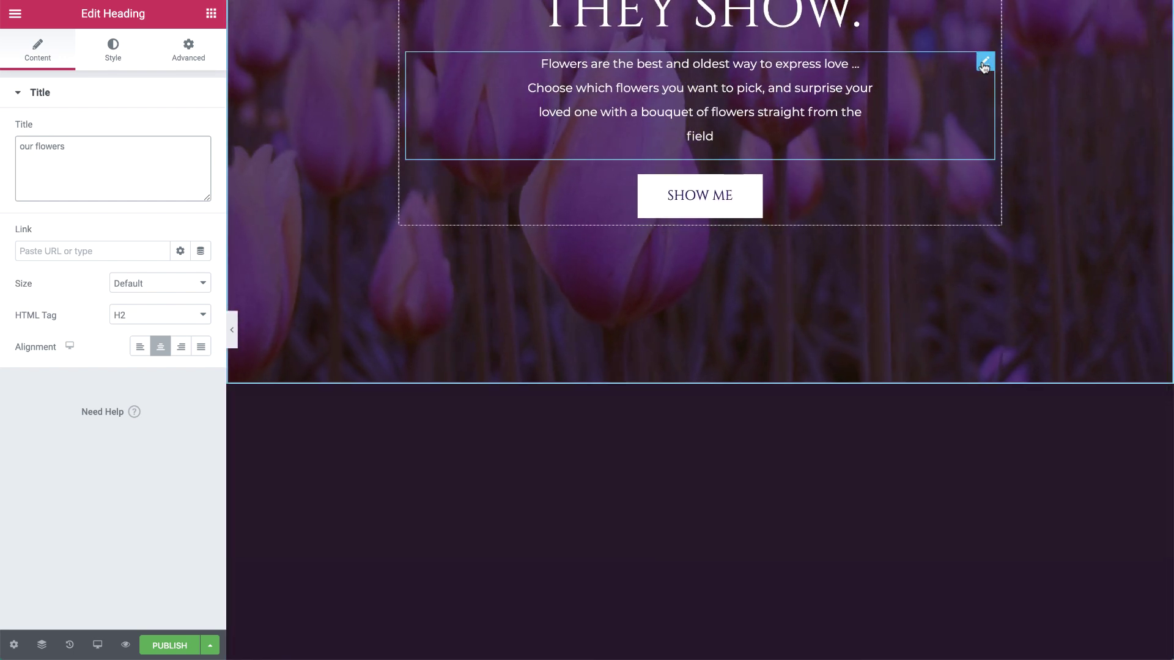
click(985, 60)
right_click(983, 65)
click(1000, 128)
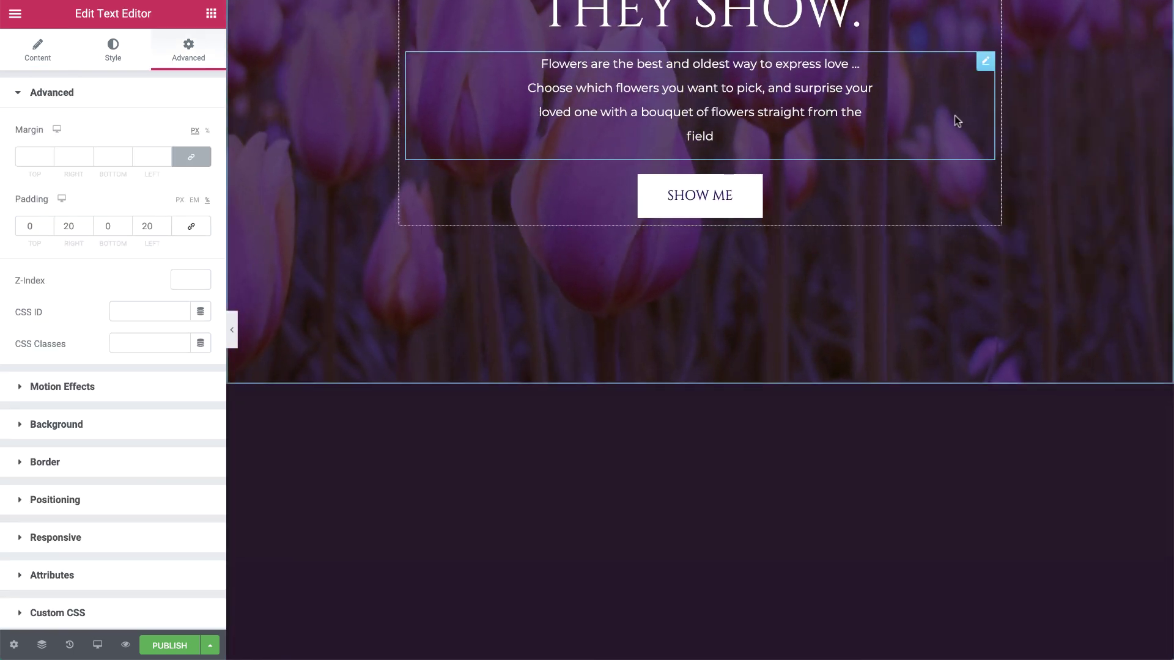
scroll(952, 115, down, 6)
right_click(913, 186)
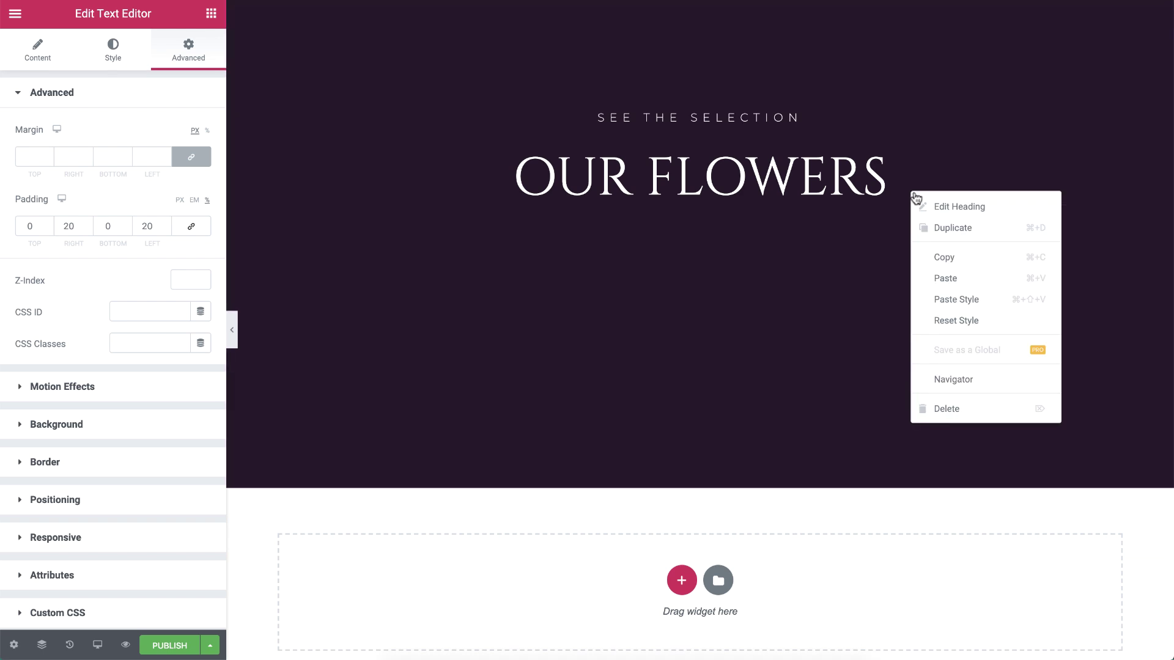
click(944, 278)
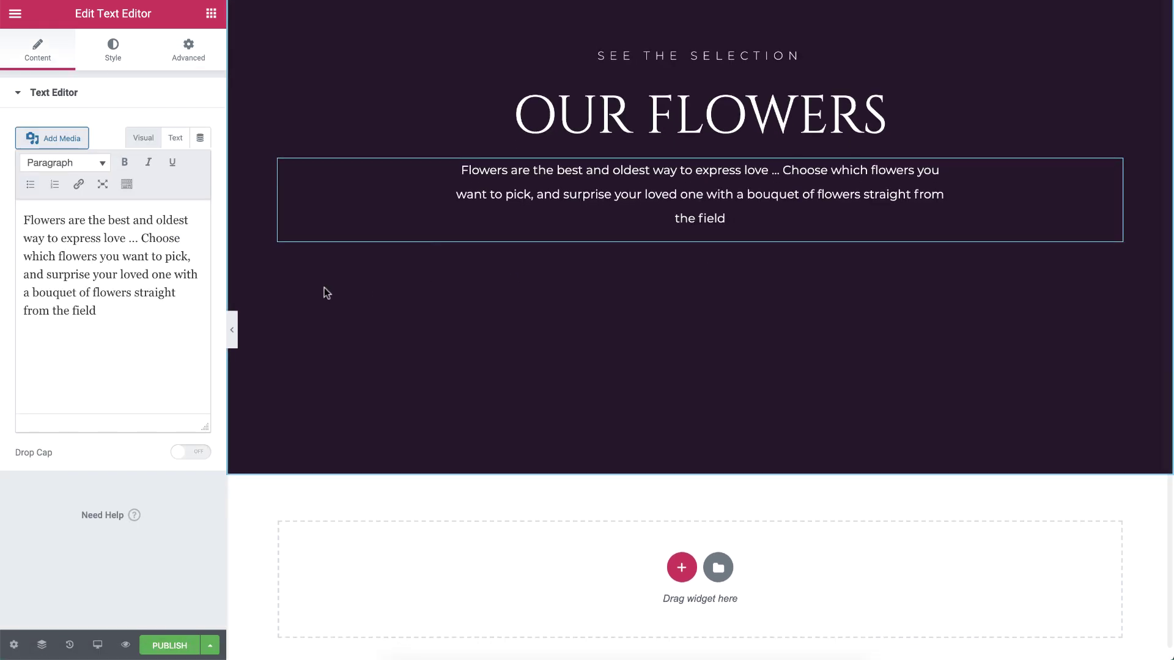
click(139, 310)
key(ctrl+a)
key(ctrl+v)
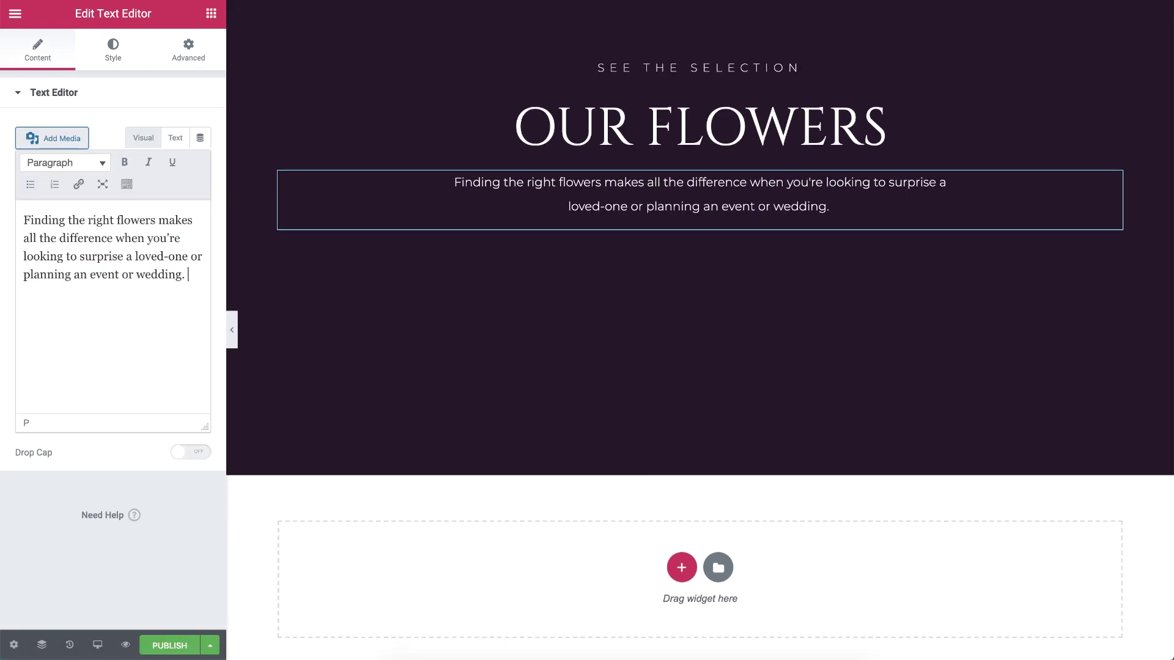
Add an Inner Section below the paragraph and give it a third column
click(211, 13)
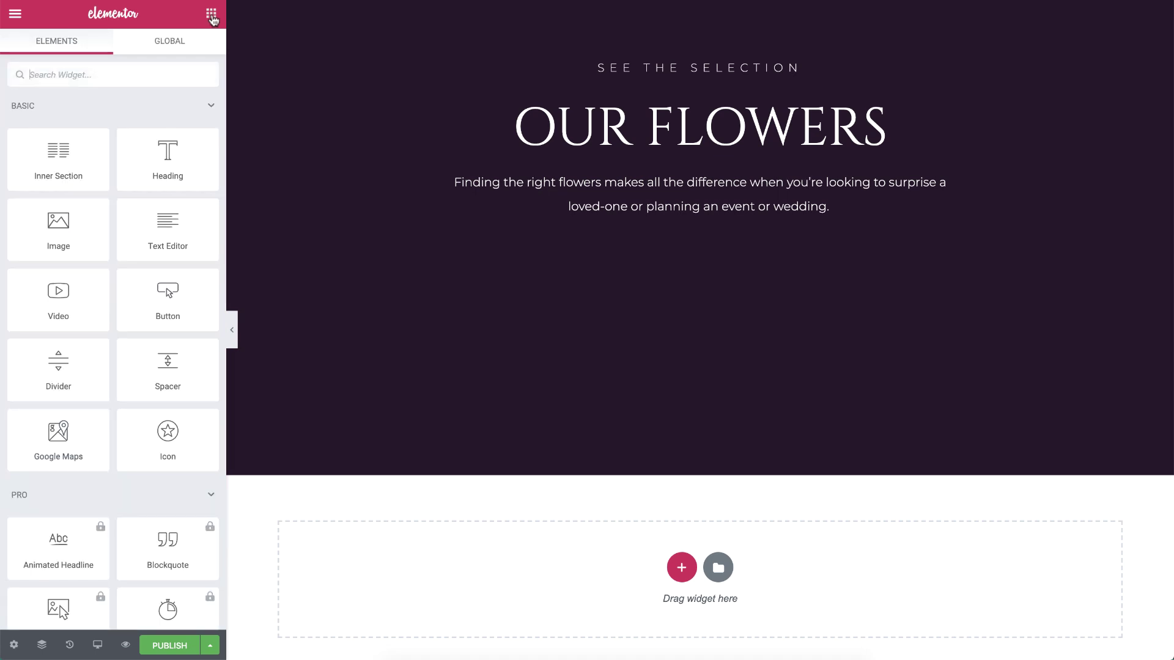
scroll(330, 74, up, 2)
scroll(338, 50, up, 1)
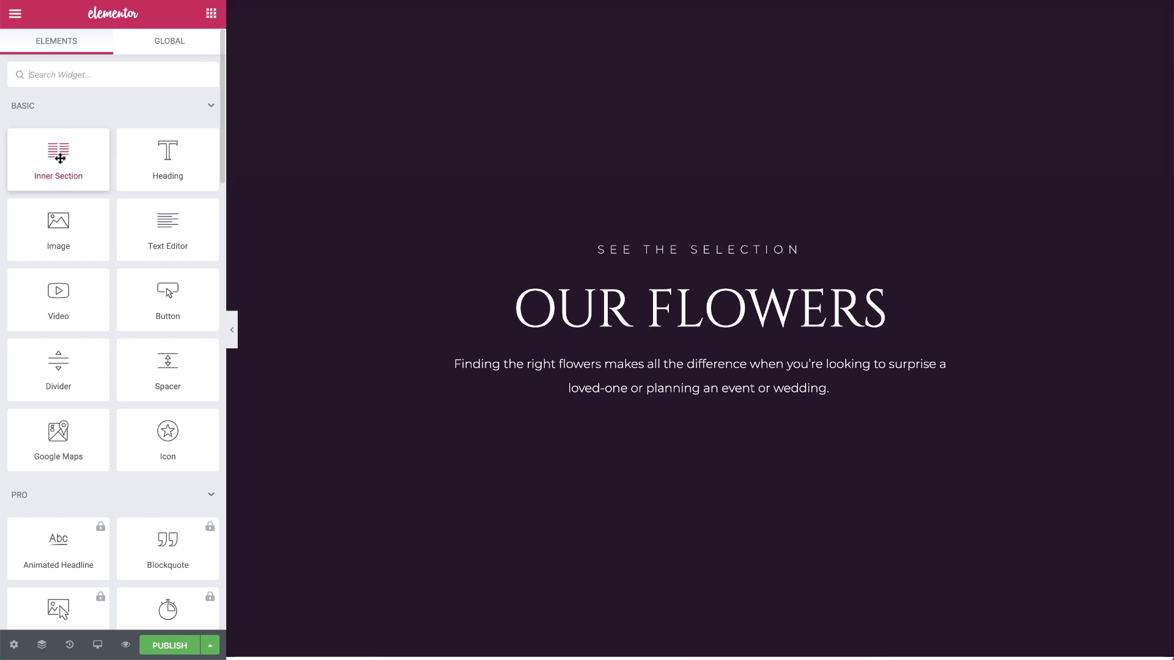
drag(58, 152, 604, 403)
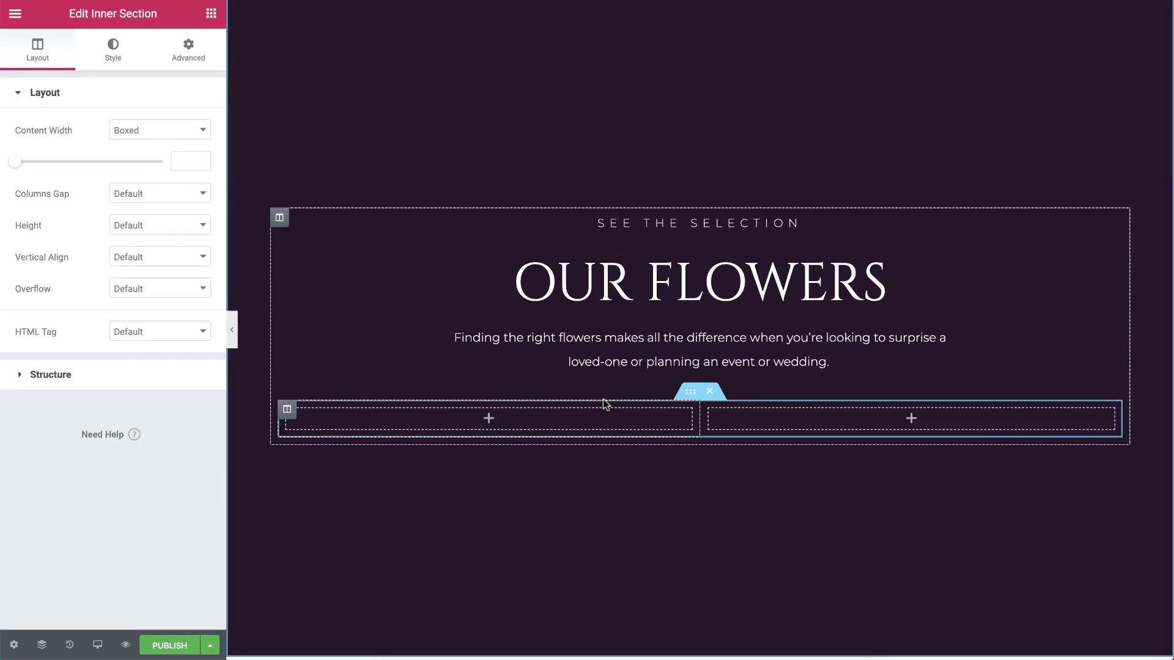
right_click(299, 415)
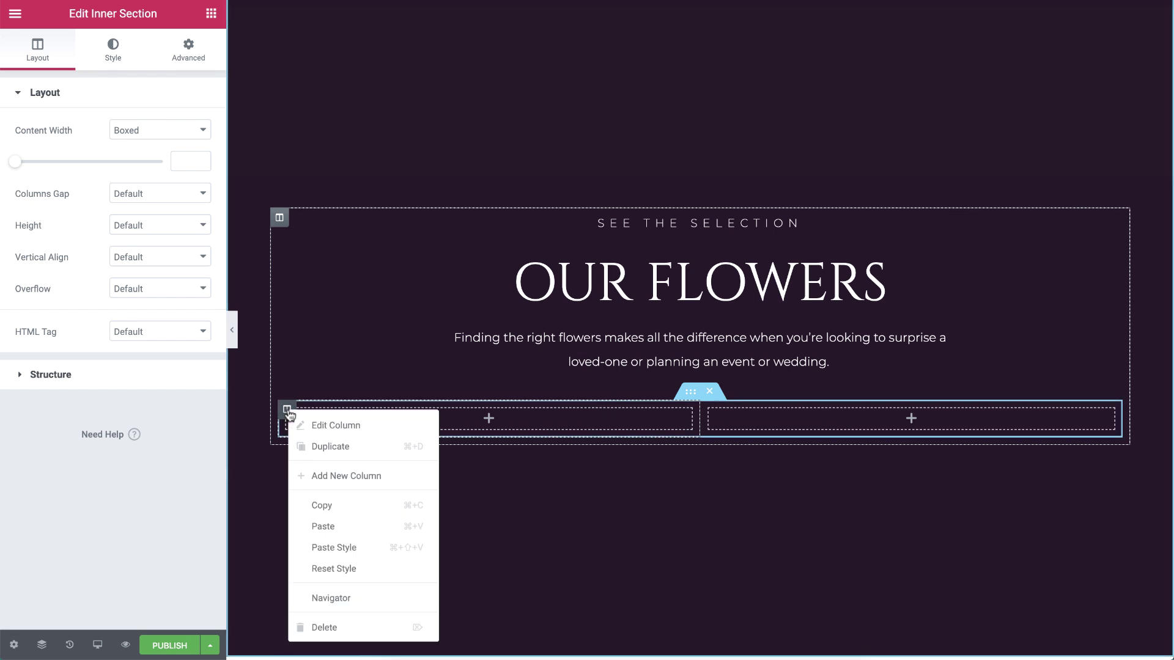
click(359, 476)
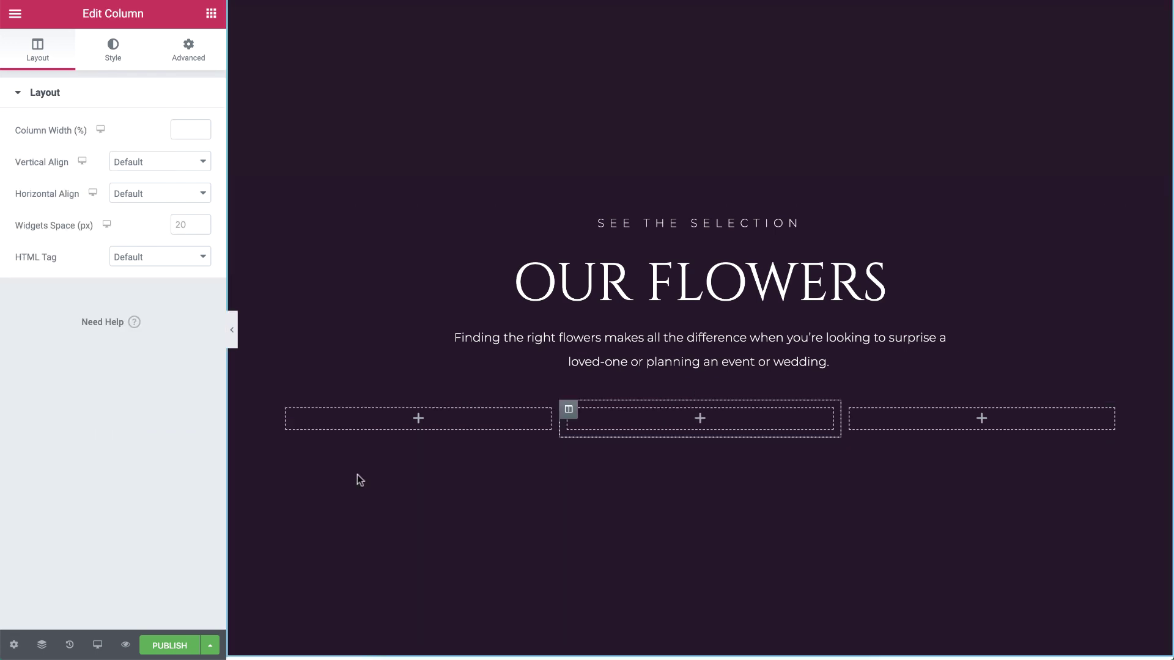
click(212, 14)
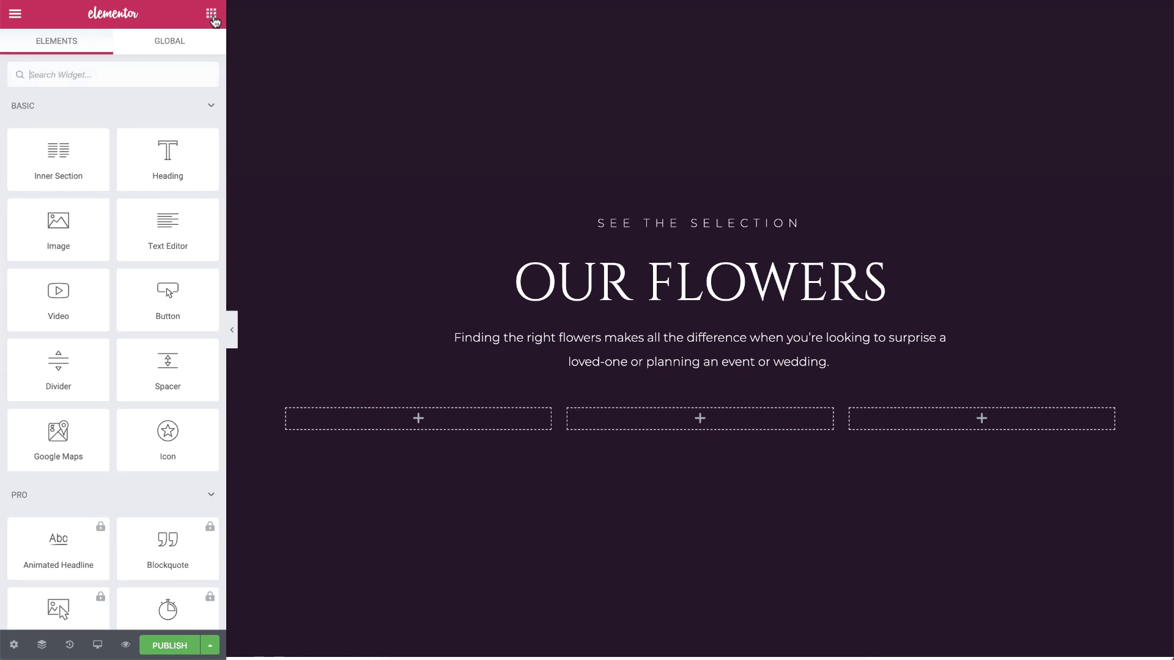
Place an Image Box in the first column and insert the uploaded red carnation photo
scroll(137, 201, down, 15)
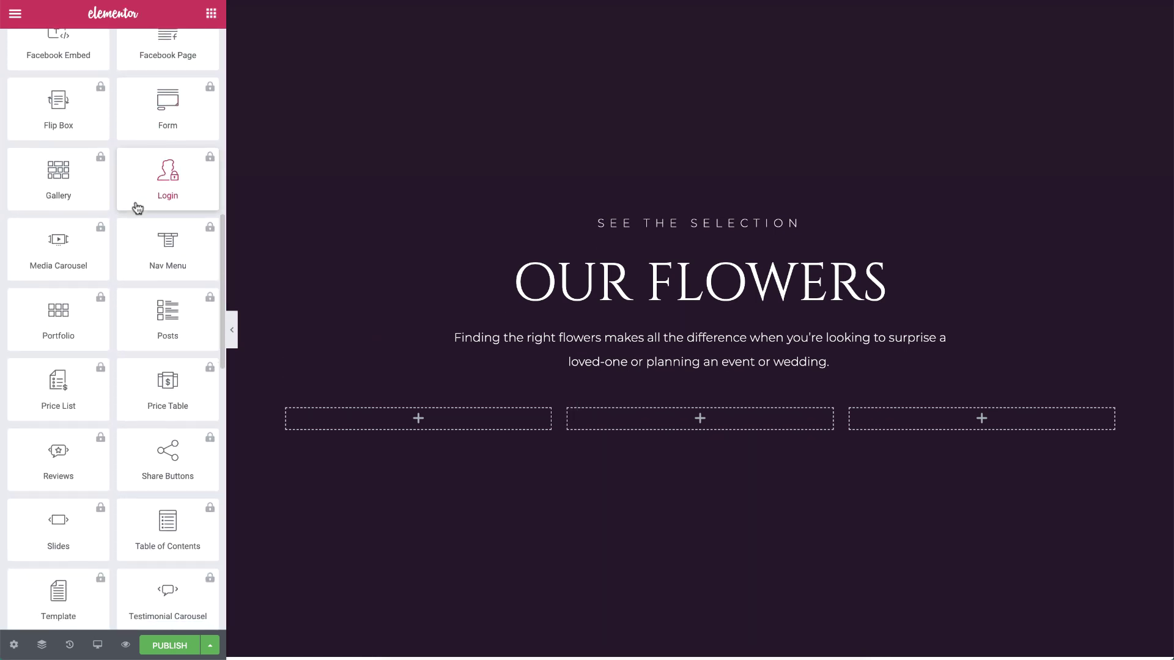
scroll(137, 208, down, 2)
drag(53, 230, 341, 421)
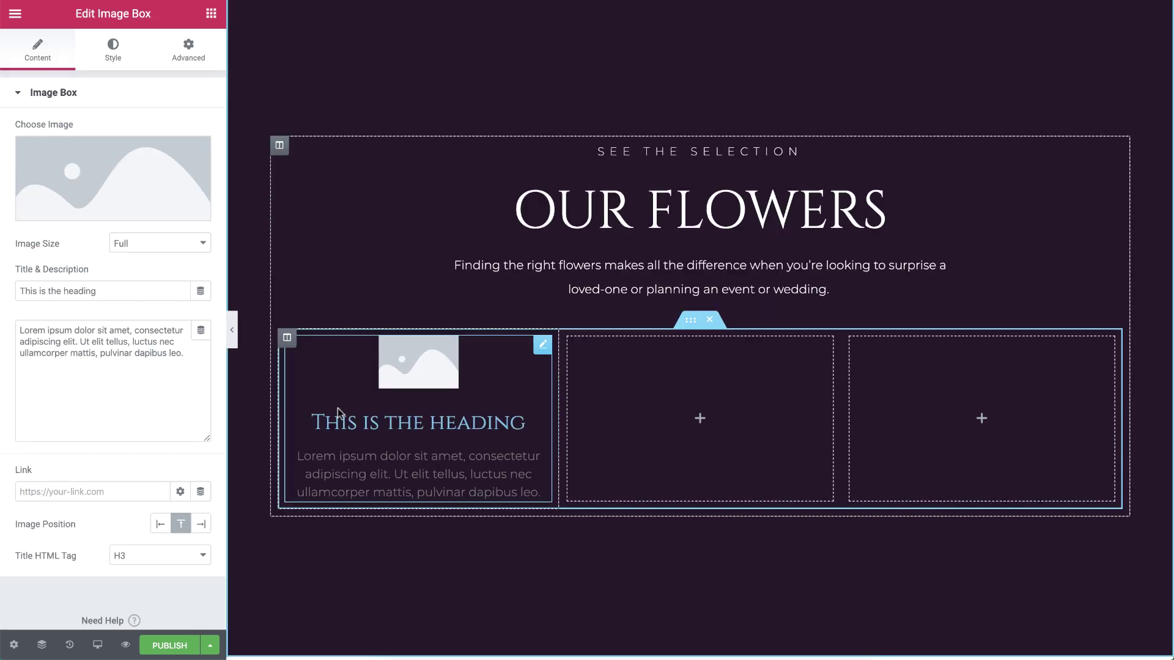
click(150, 188)
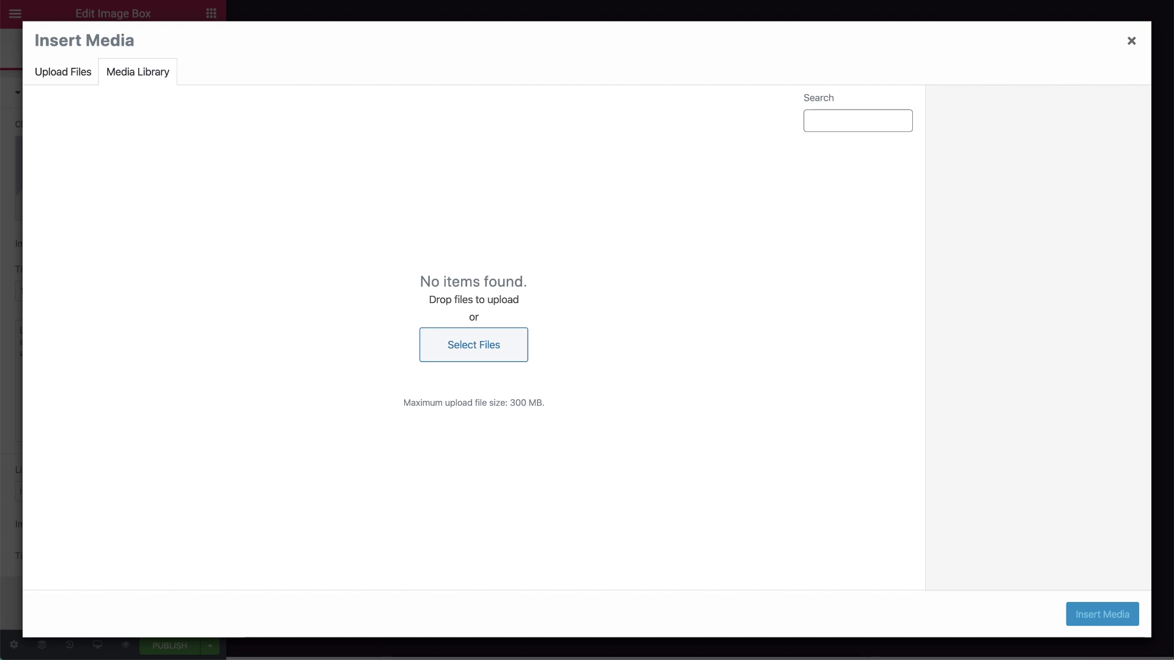
drag(6, 446, 399, 445)
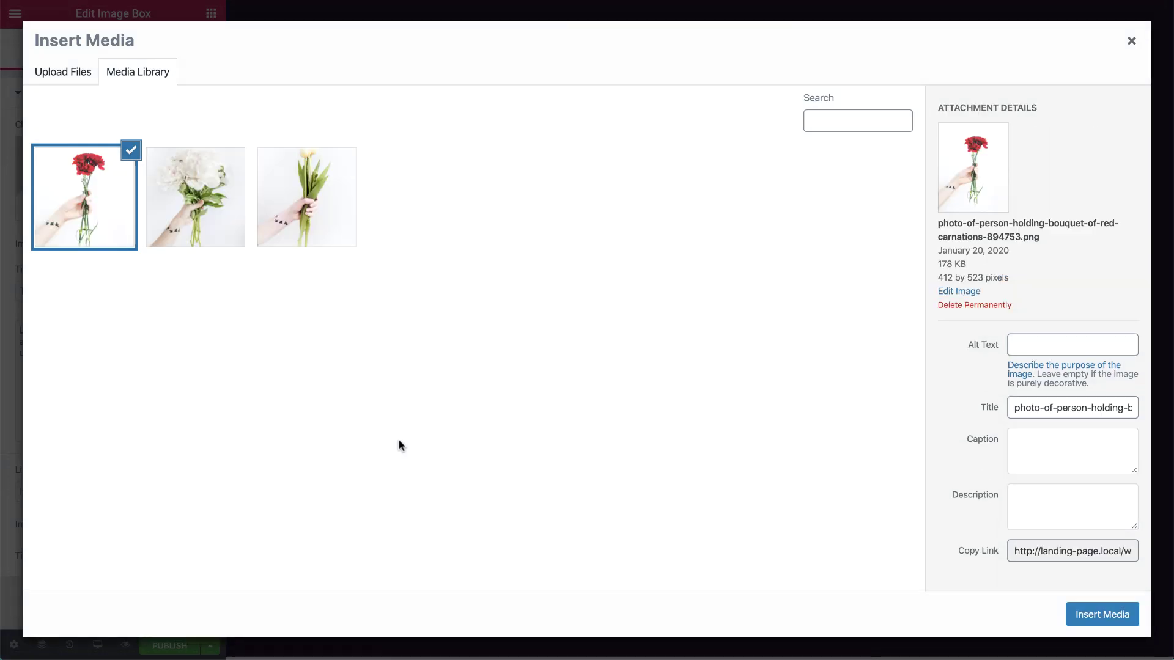
click(1129, 621)
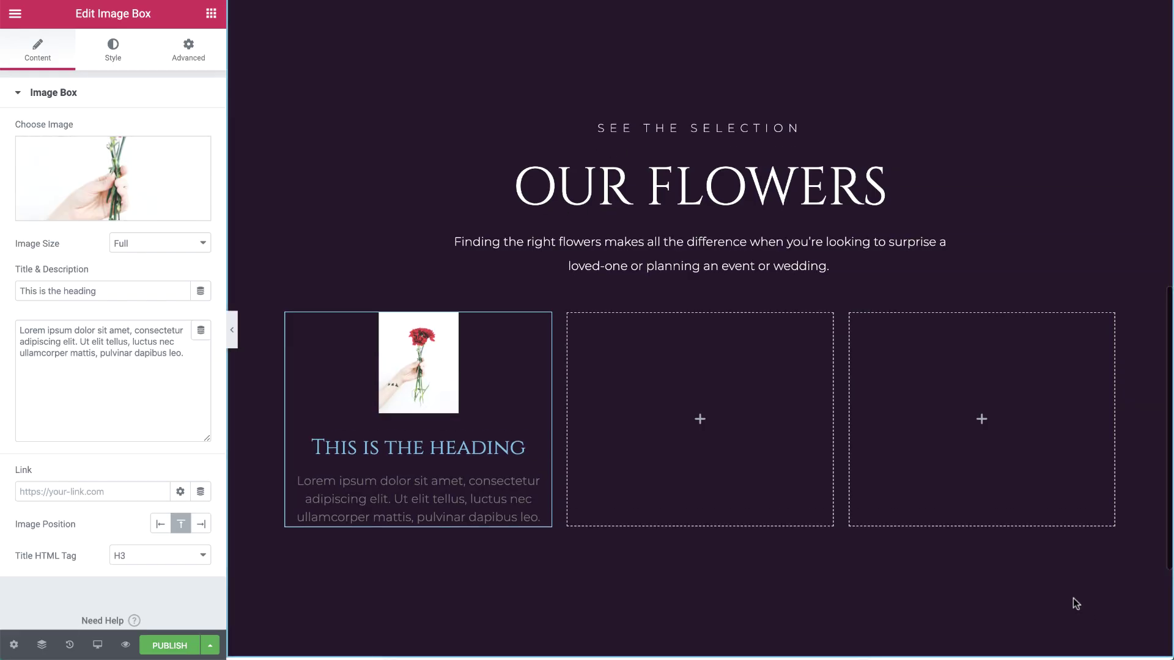
Title the image box 'Poppy flowers' with description '54$', image spacing 0 and width 100
triple_click(150, 289)
text(Poppy flowers)
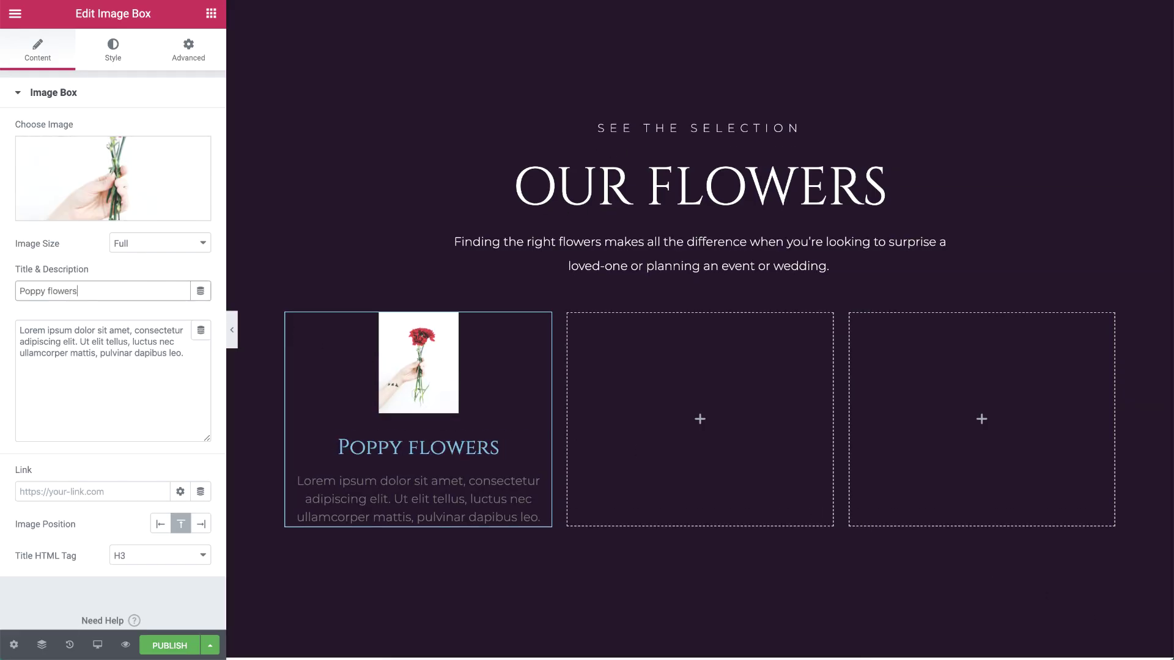
triple_click(196, 358)
text(54$)
click(112, 46)
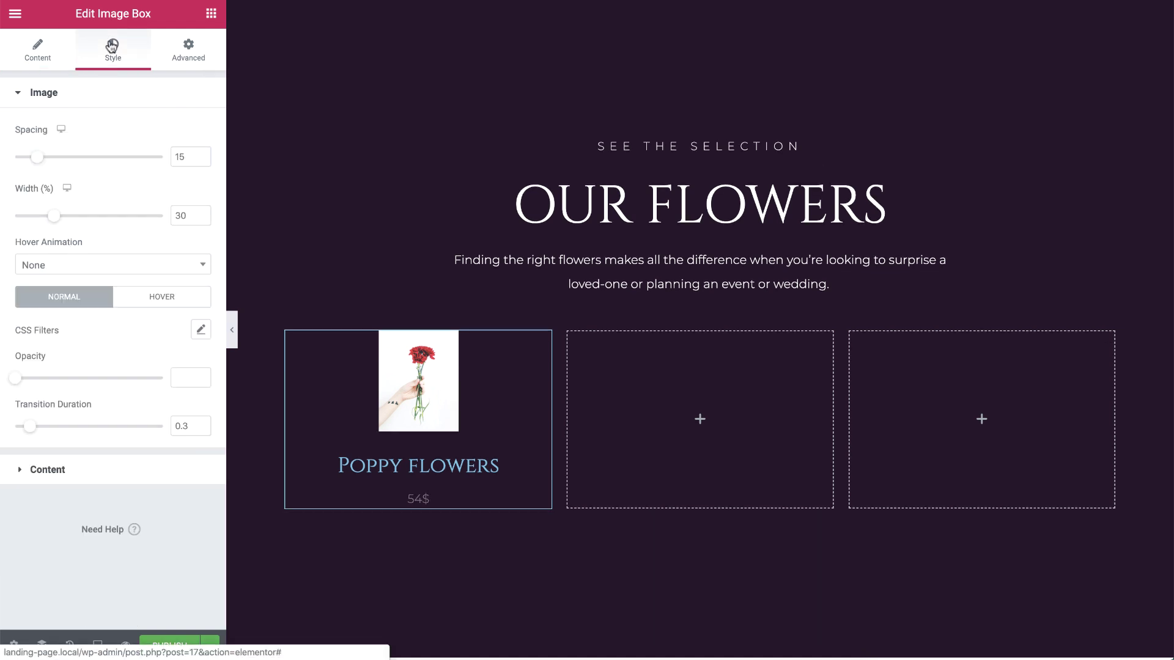
double_click(180, 157)
text(0)
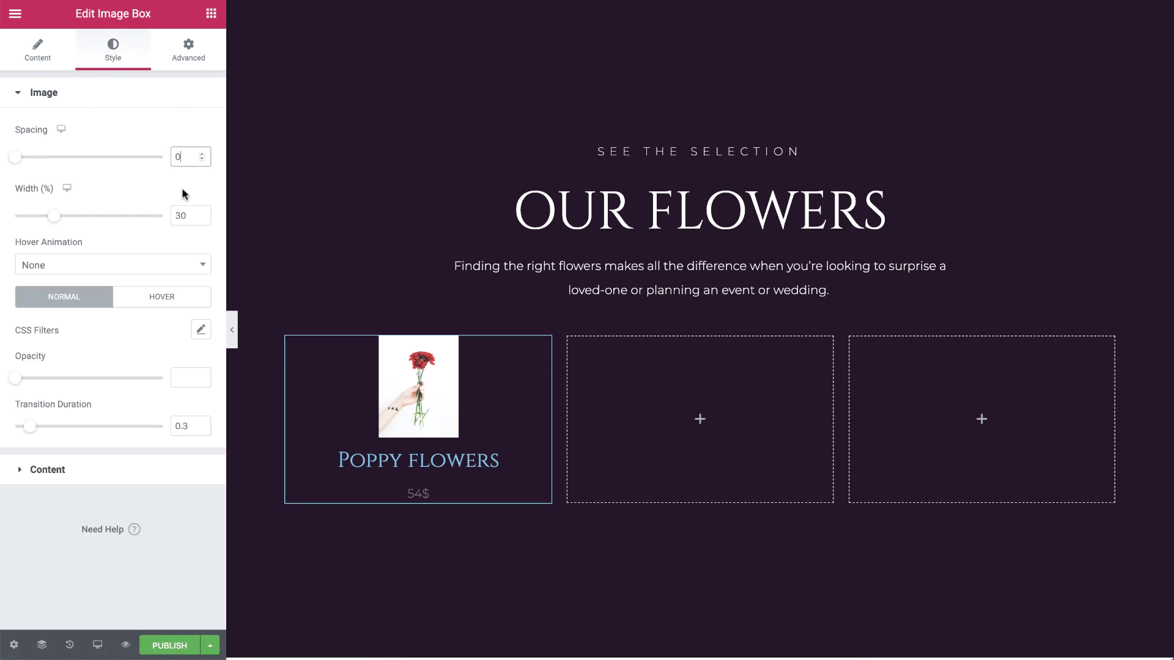
text(100)
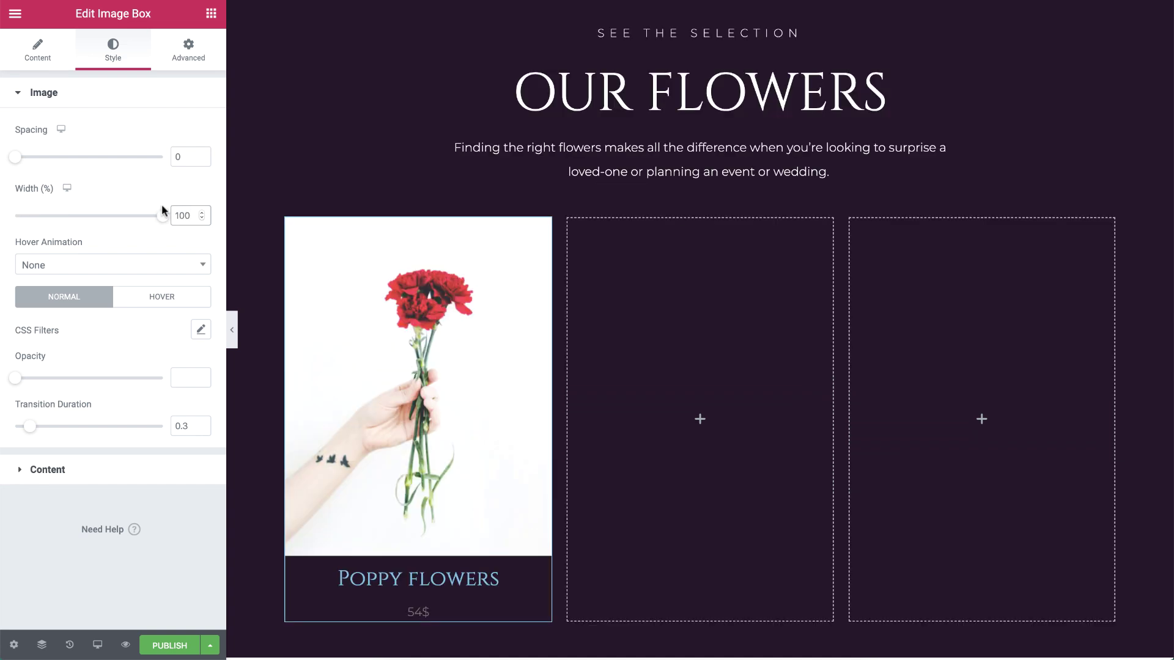
Left-align the card text and style the title Montserrat, size 18, uppercase
click(112, 471)
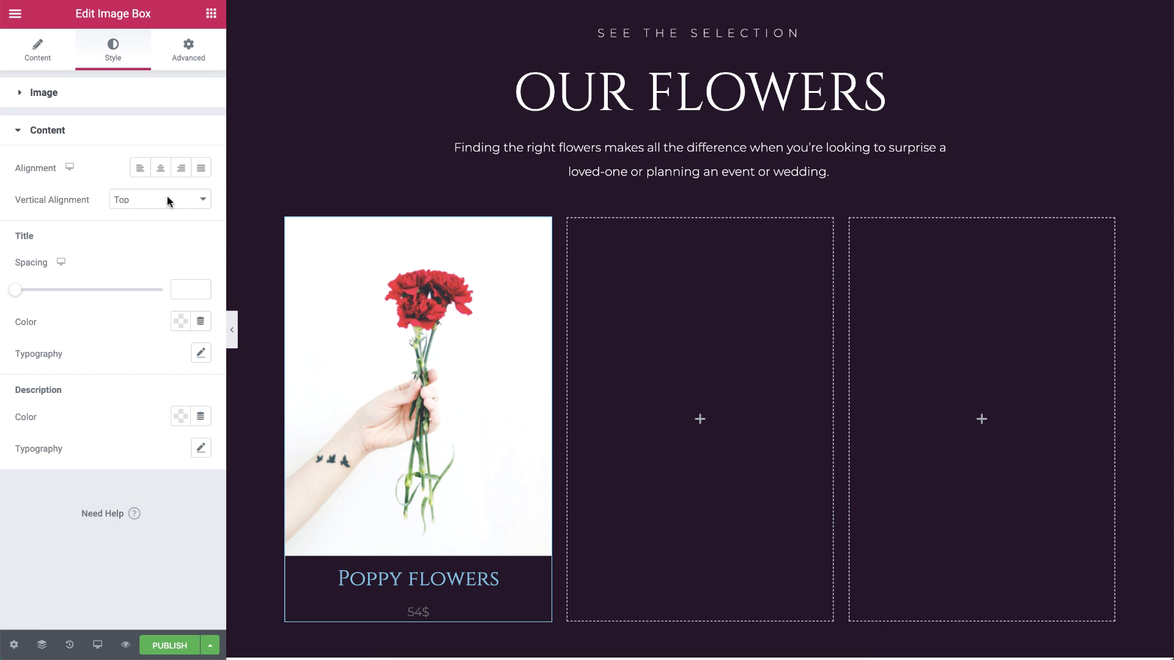
click(139, 167)
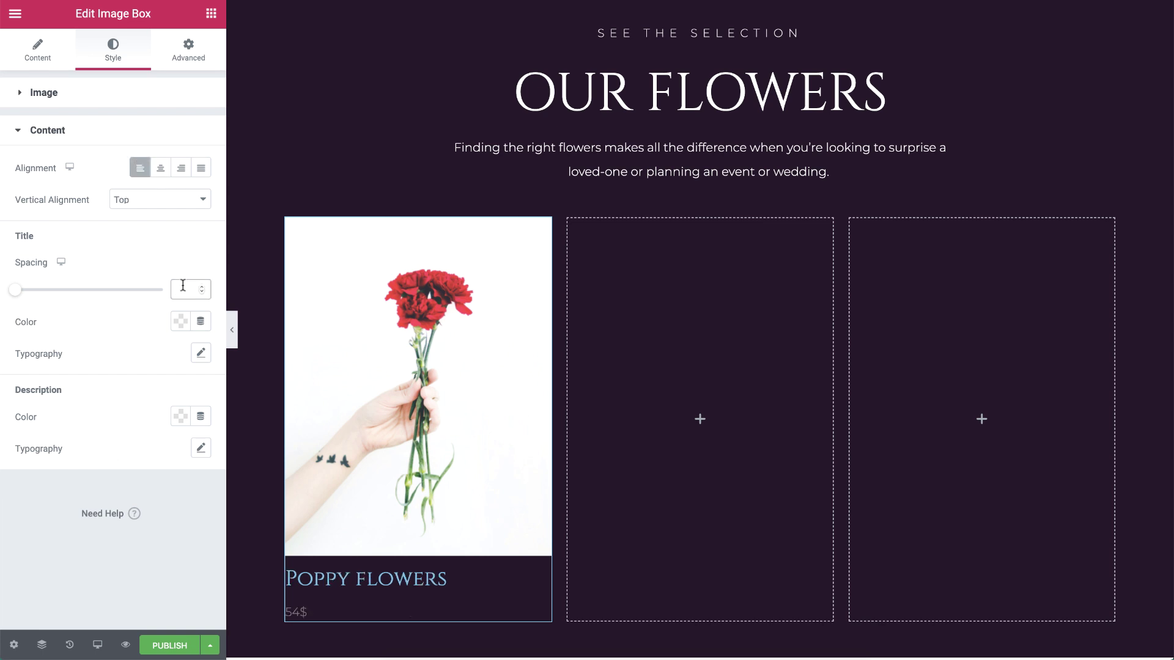
click(181, 324)
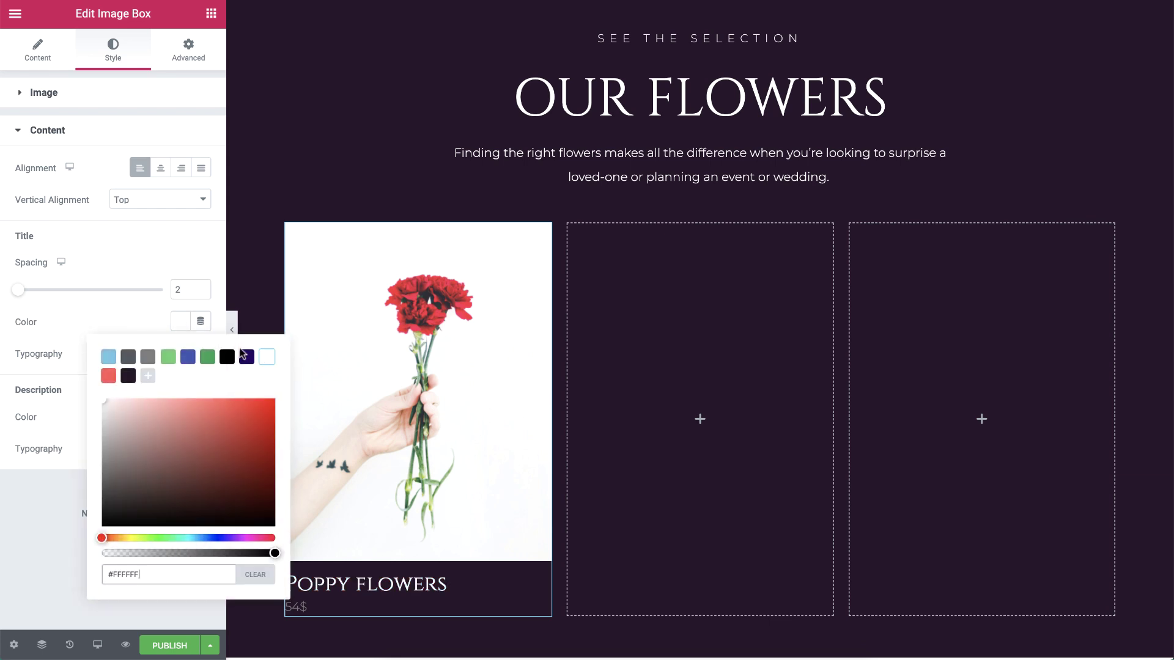
click(201, 354)
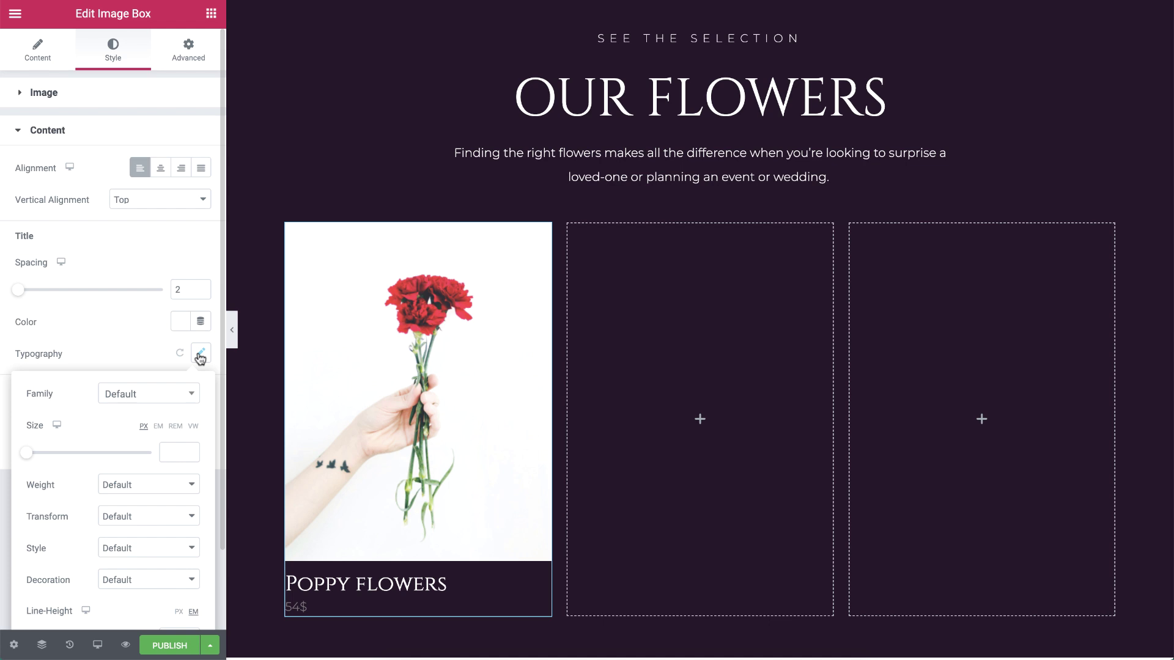
click(162, 401)
text(mont)
click(157, 498)
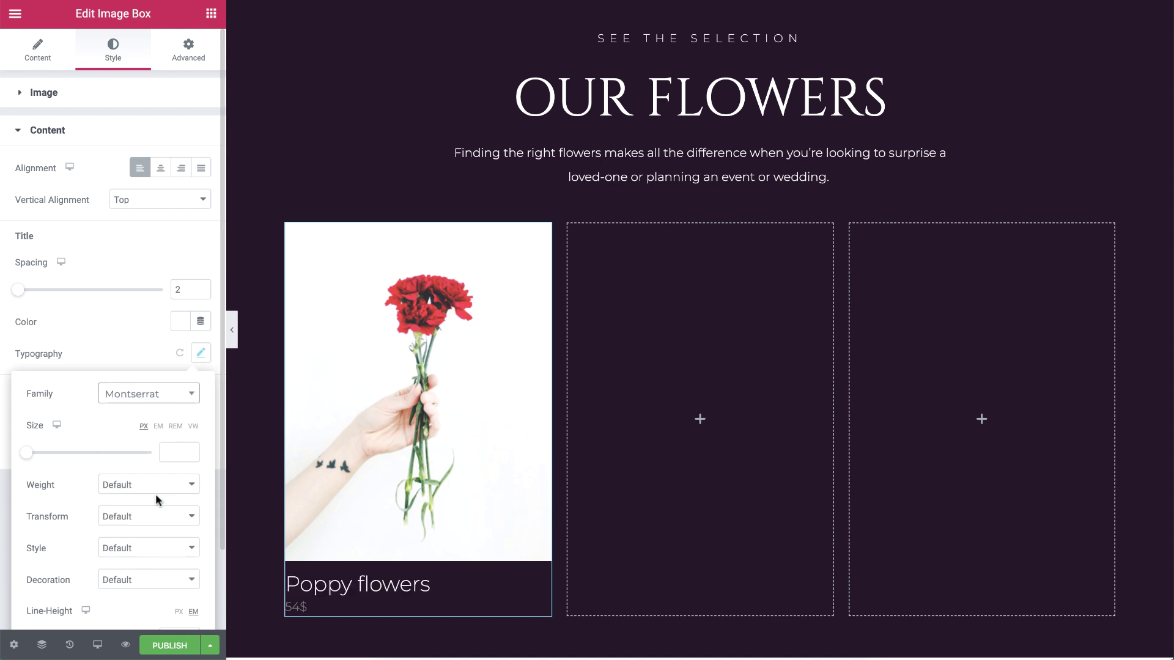
click(172, 453)
text(18)
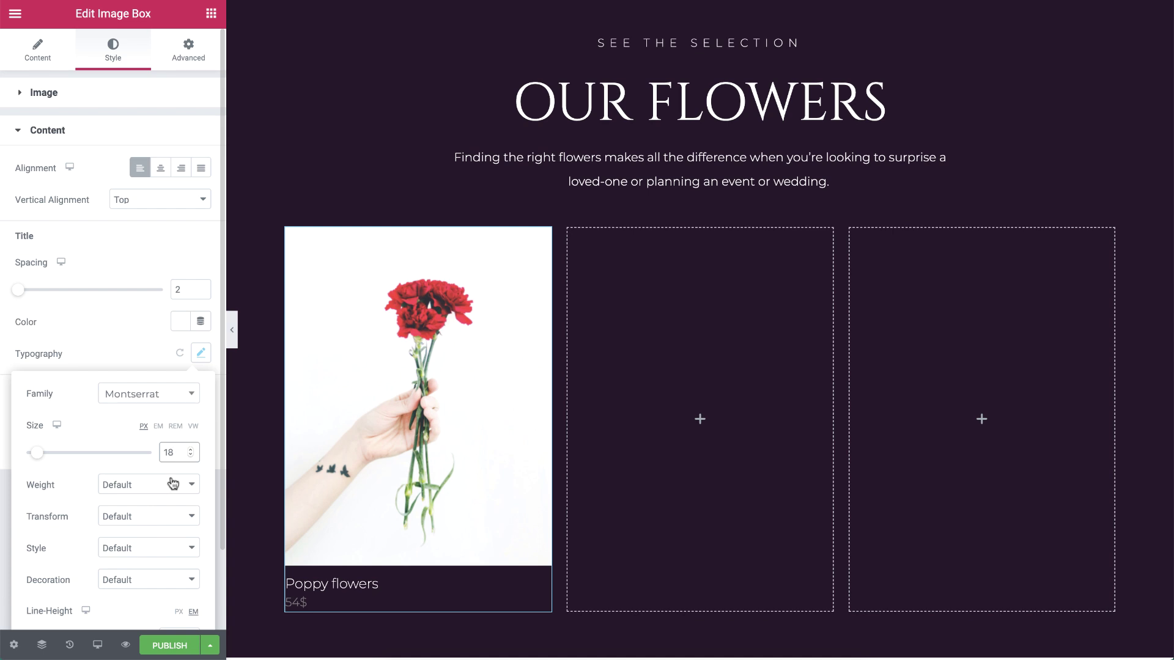
click(160, 517)
click(159, 527)
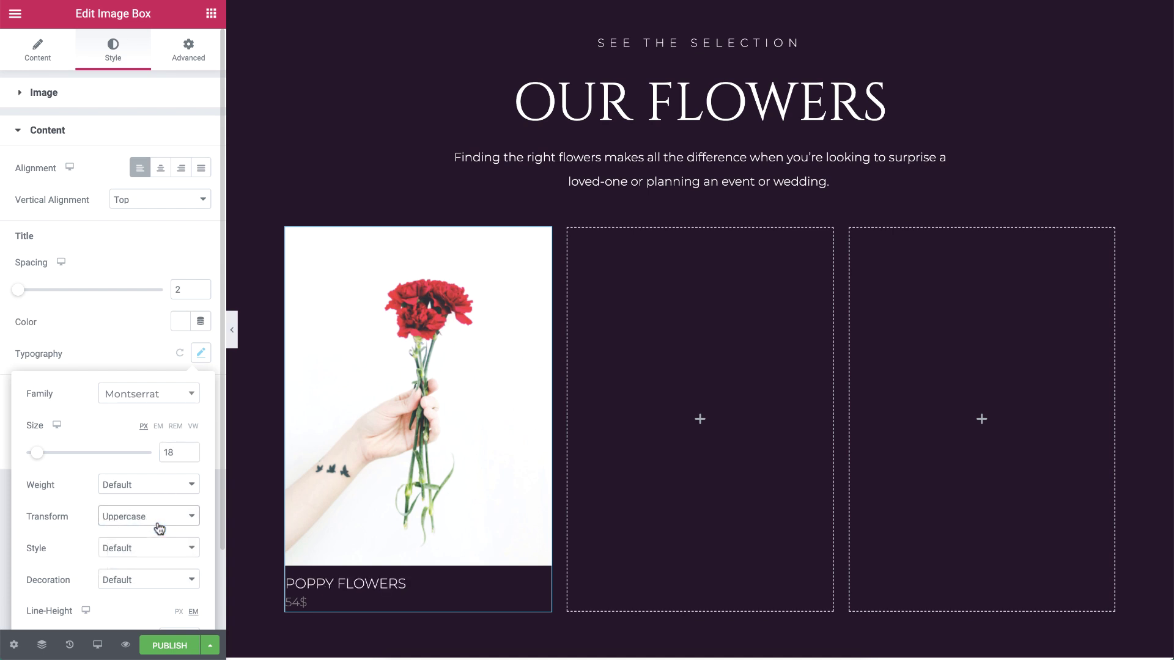
click(127, 354)
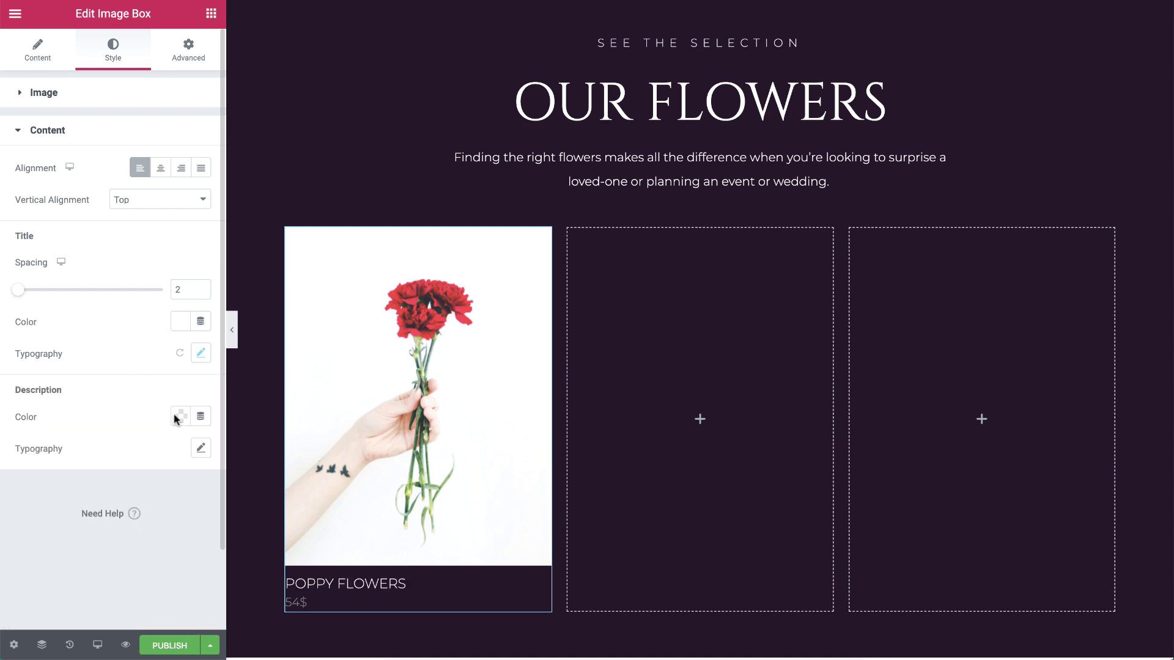
Make the price text semi-transparent white #FFFFFFB0, size 16, weight 200
click(179, 417)
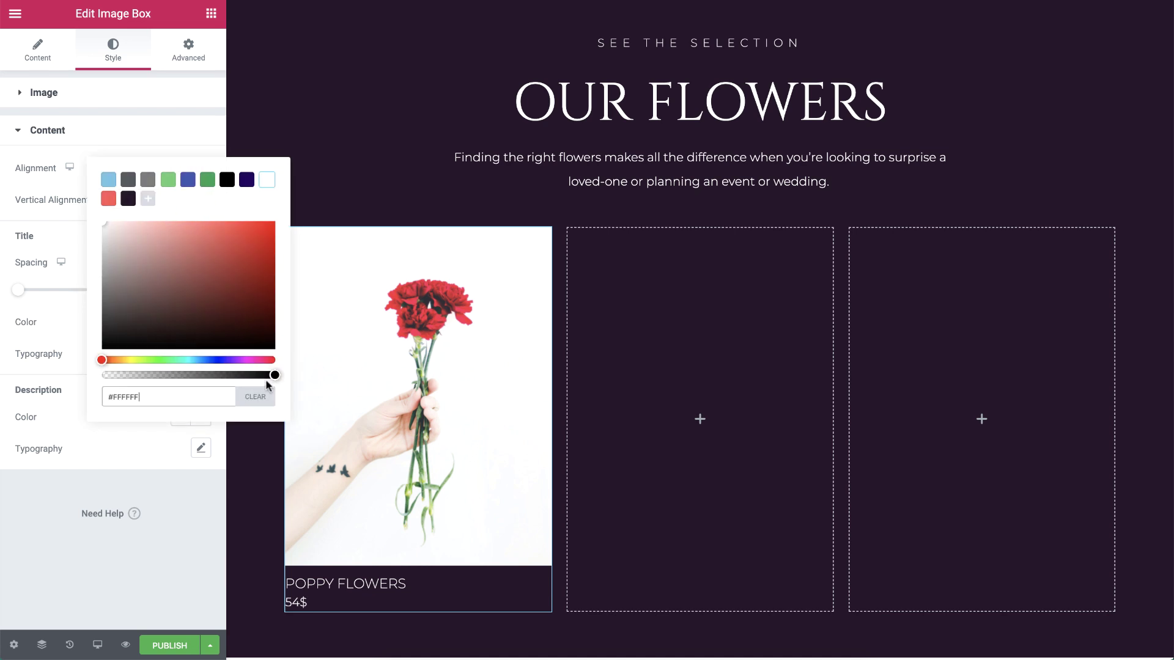
drag(273, 376, 221, 377)
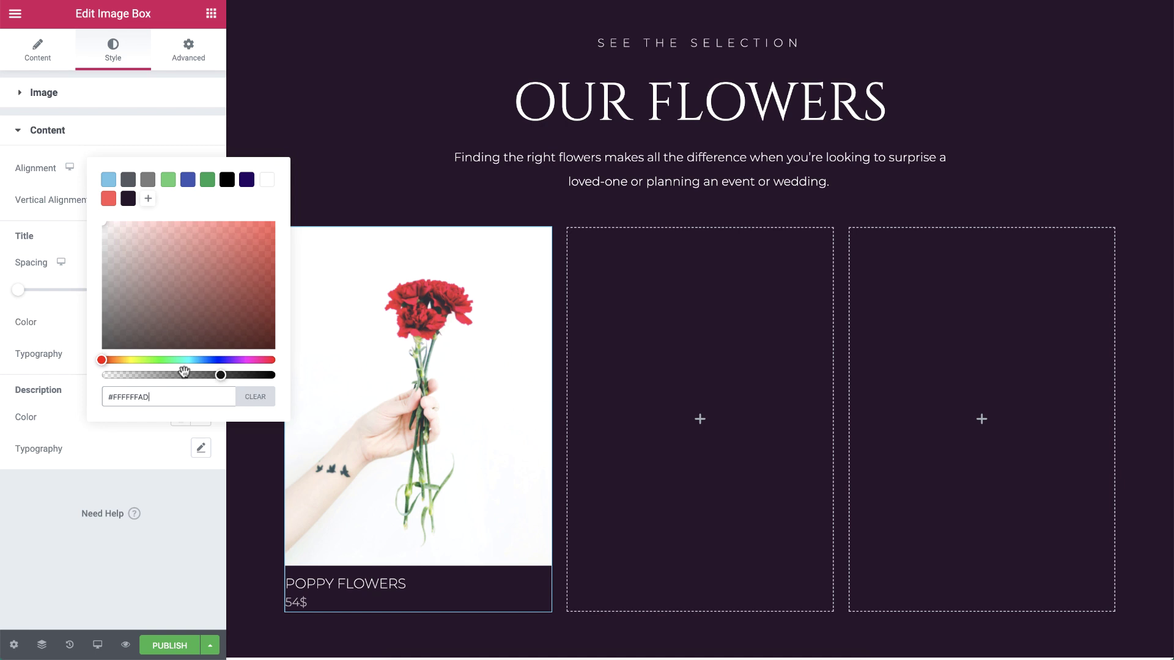
click(66, 320)
click(201, 448)
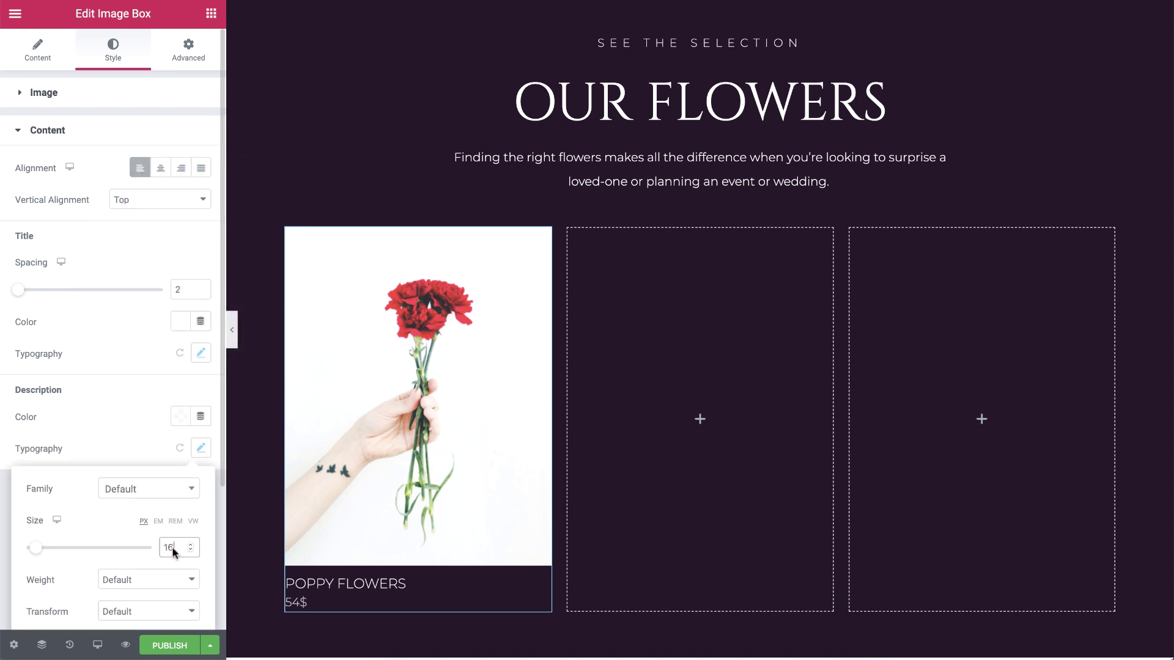
click(168, 580)
click(164, 480)
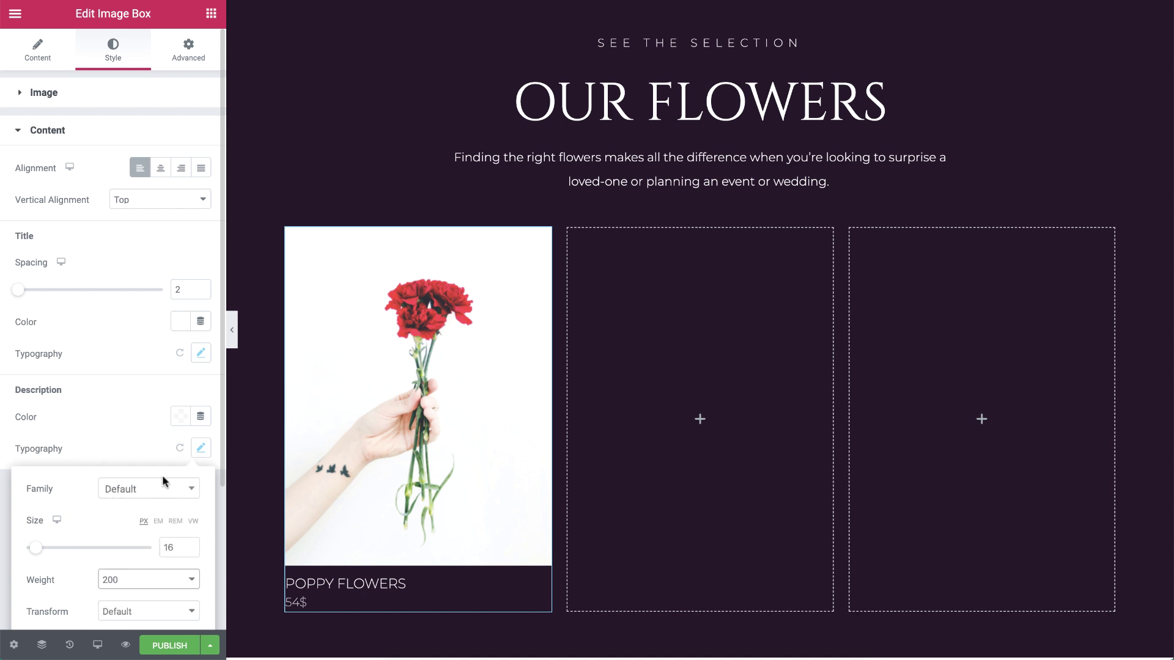
Duplicate the Poppy flowers card
scroll(164, 480, down, 3)
click(545, 239)
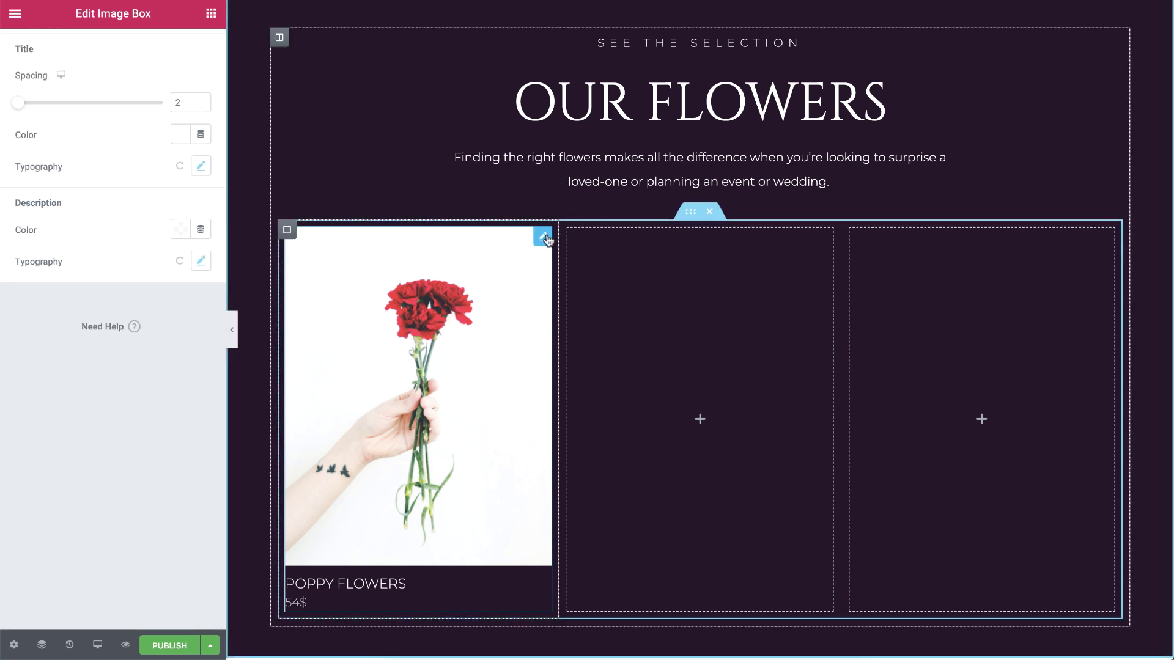
right_click(544, 239)
click(576, 267)
Move the card copies into the middle and third columns
drag(540, 202, 679, 257)
right_click(819, 238)
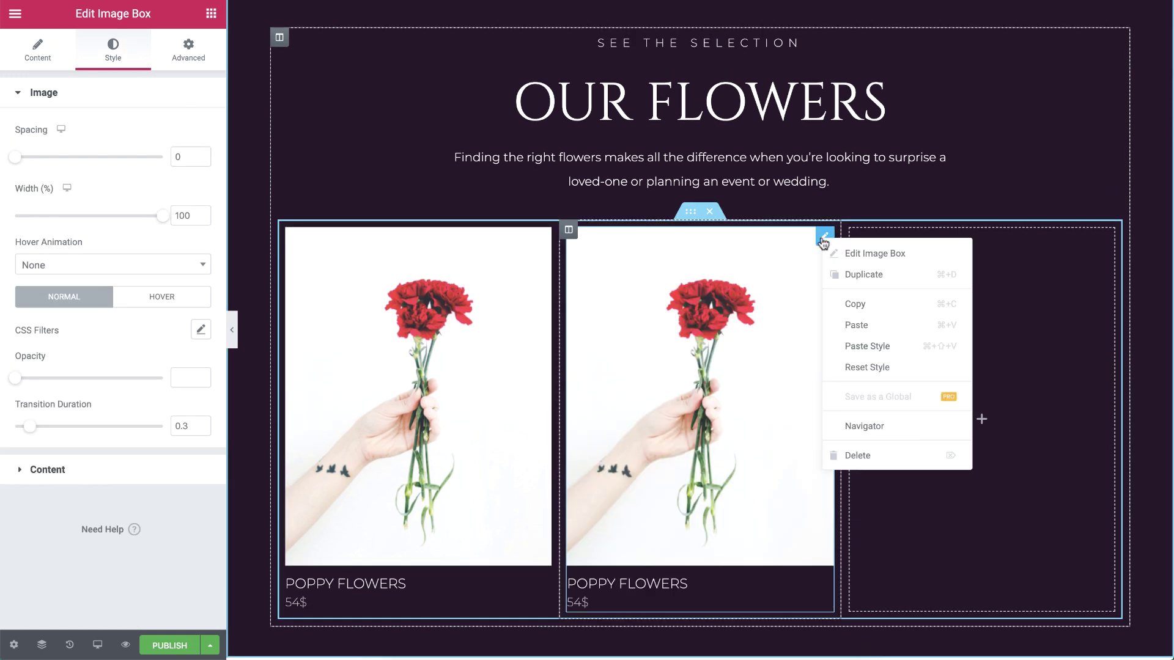
click(862, 274)
drag(826, 221, 949, 239)
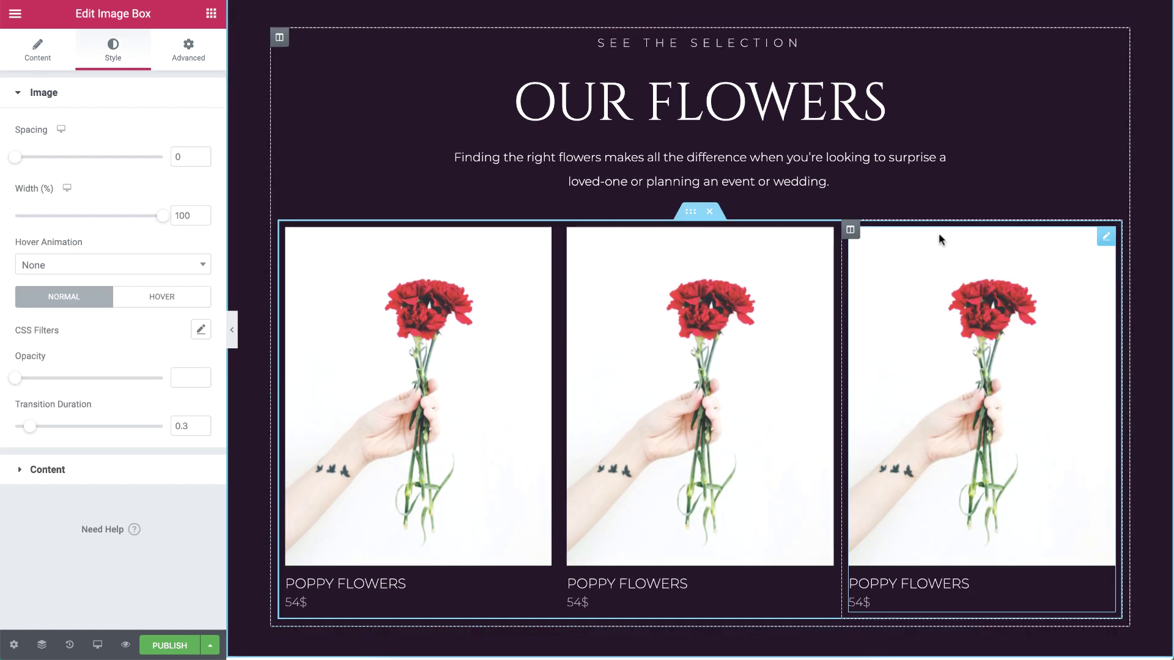
Make the middle card a white peony titled 'Peaceful Hug' priced 64$
click(824, 237)
click(113, 177)
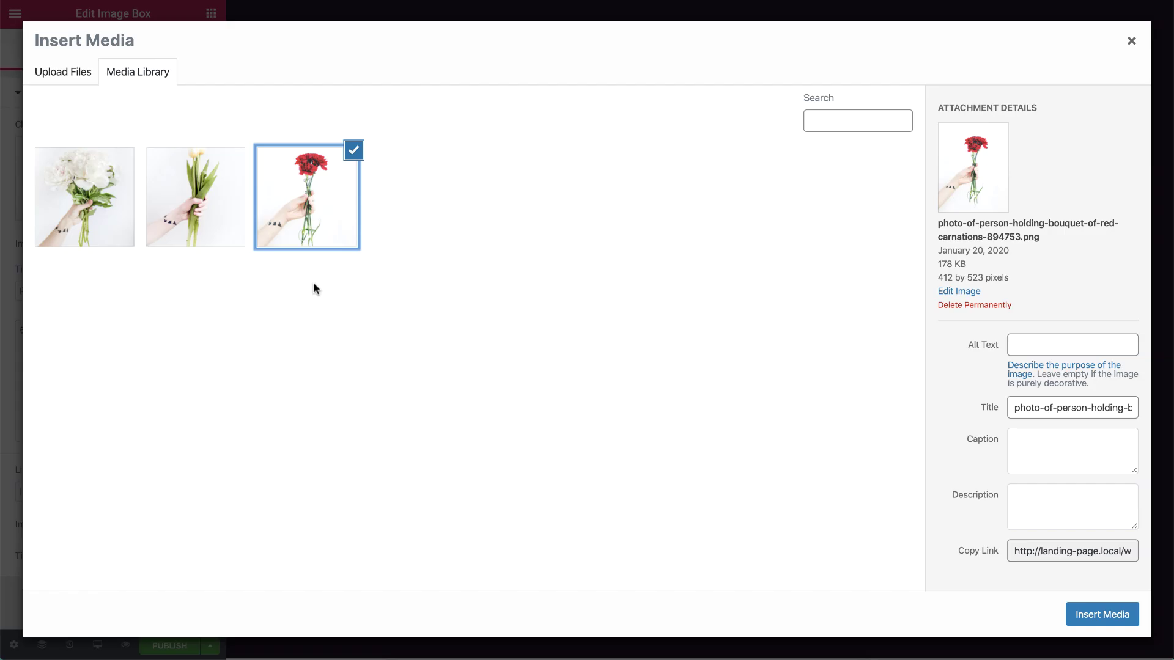
click(118, 224)
click(1102, 614)
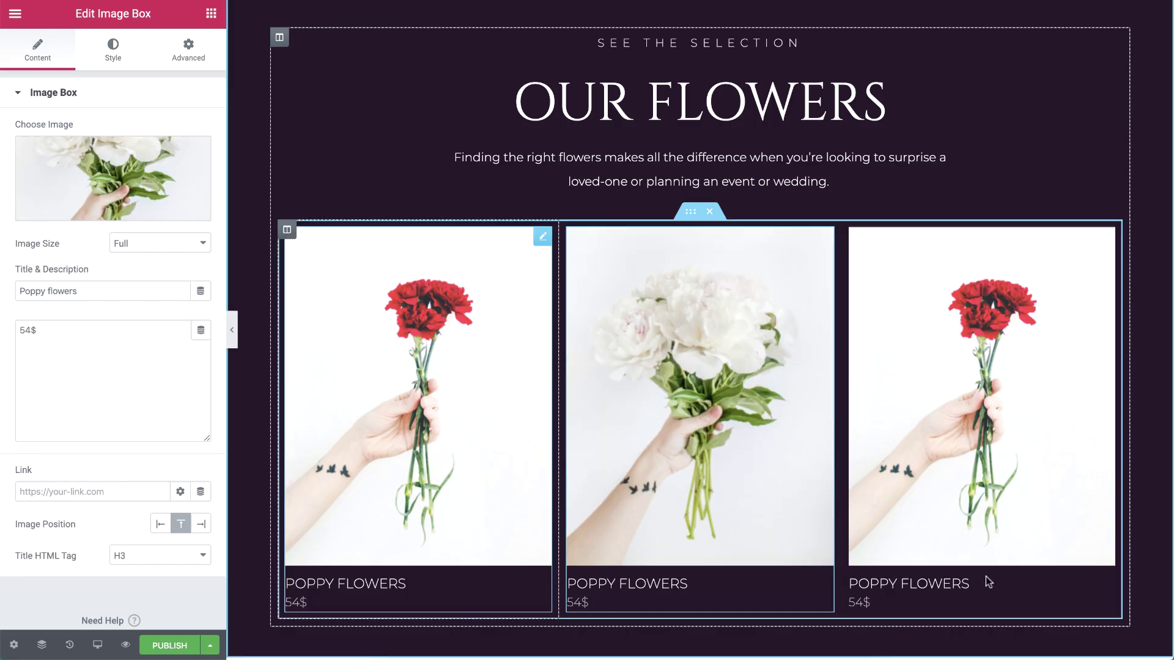
text(Peaceful Hug)
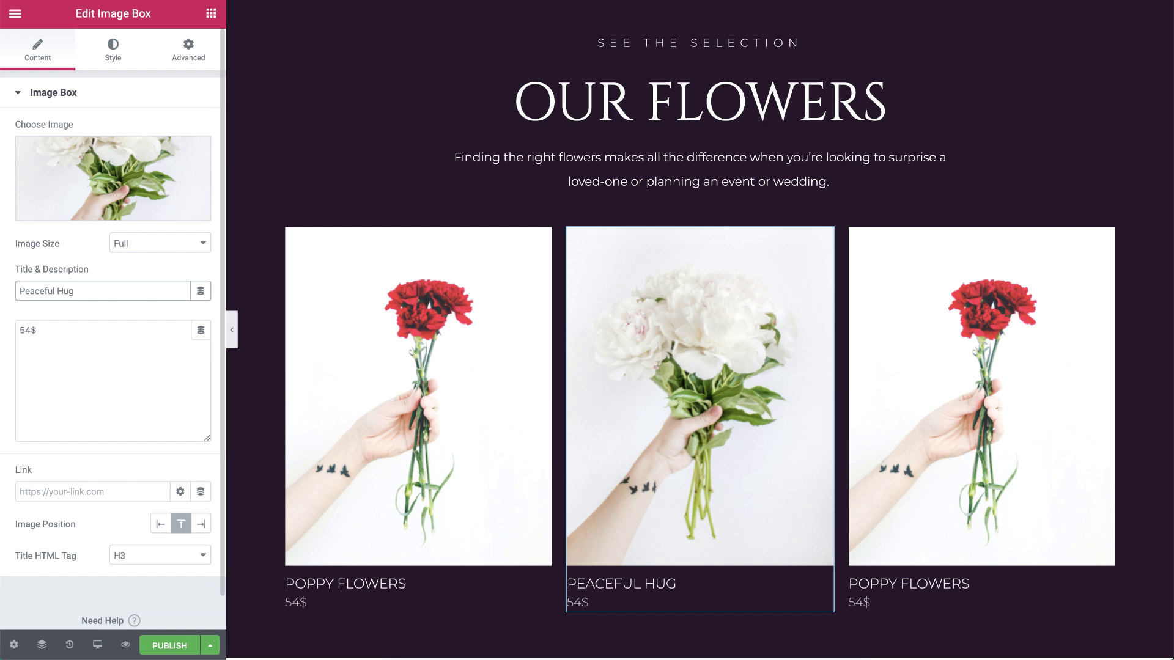
click(25, 330)
text(6)
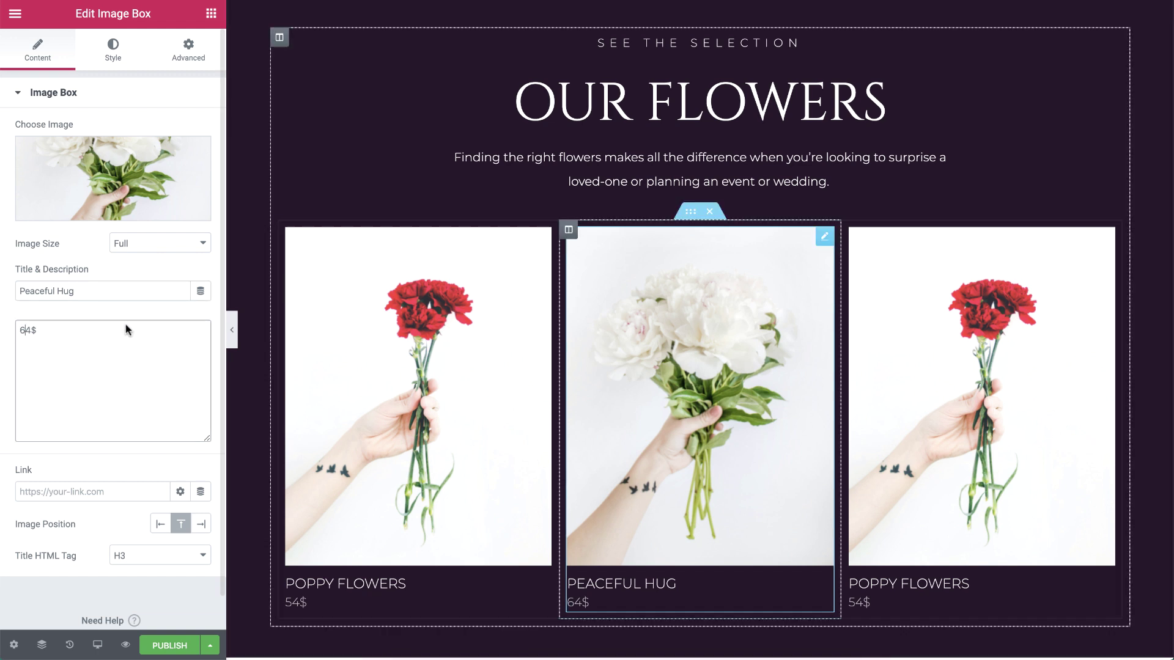
Make the right card a tulip titled 'Tulip Flowers' priced 48$
click(882, 232)
click(55, 48)
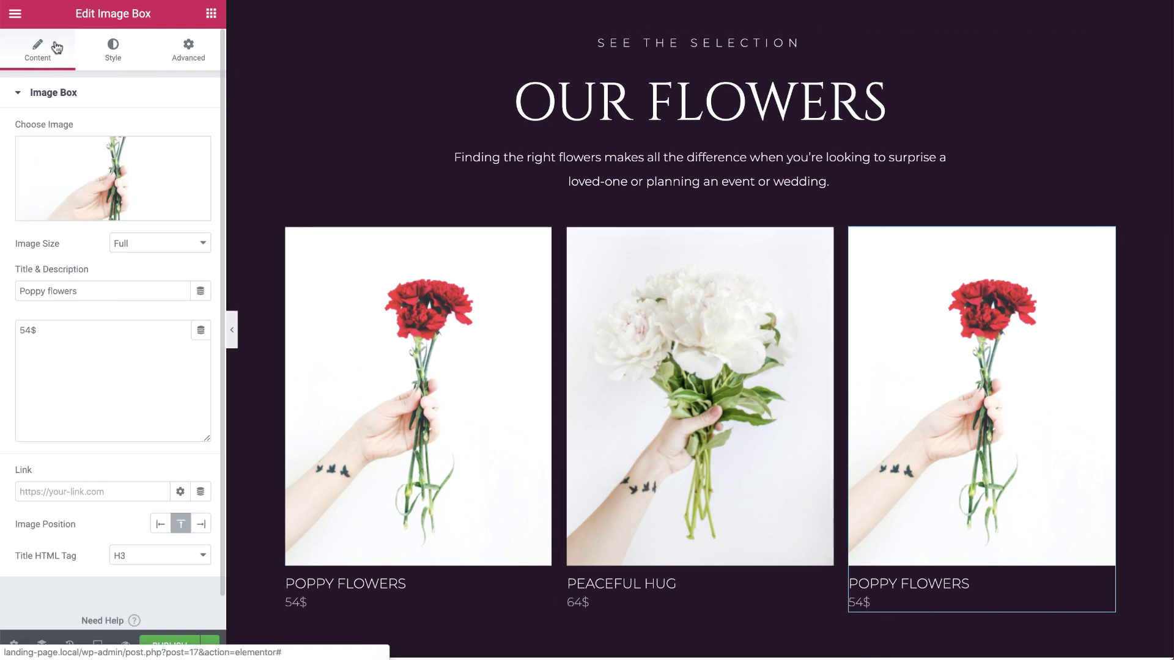
click(110, 182)
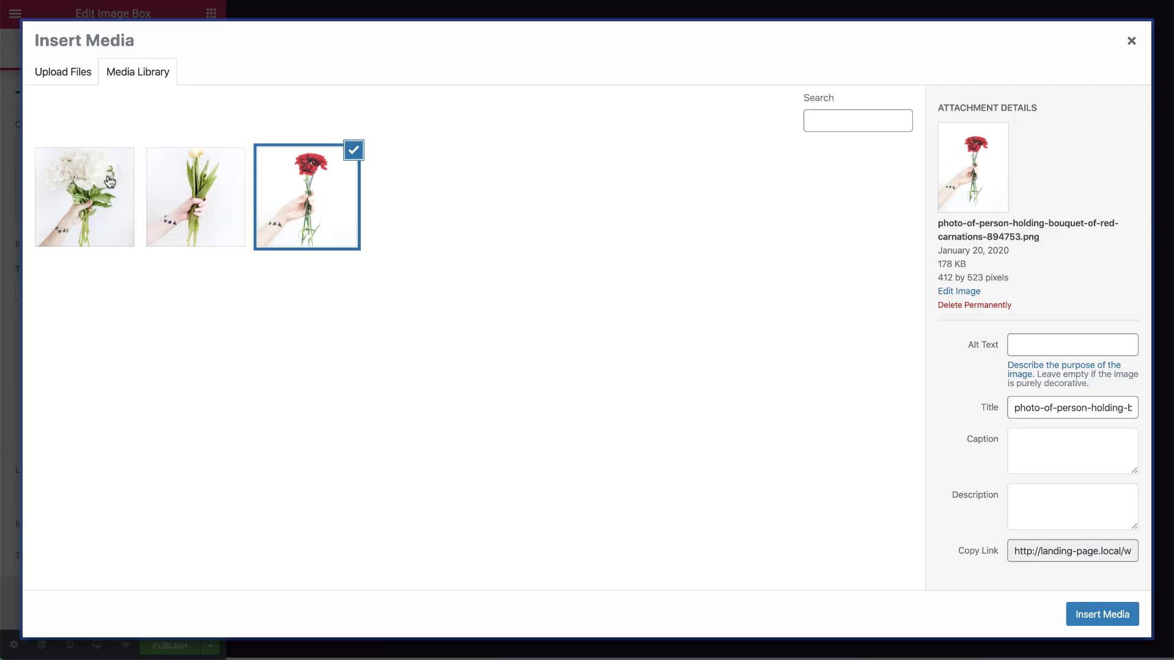
click(214, 194)
click(1087, 616)
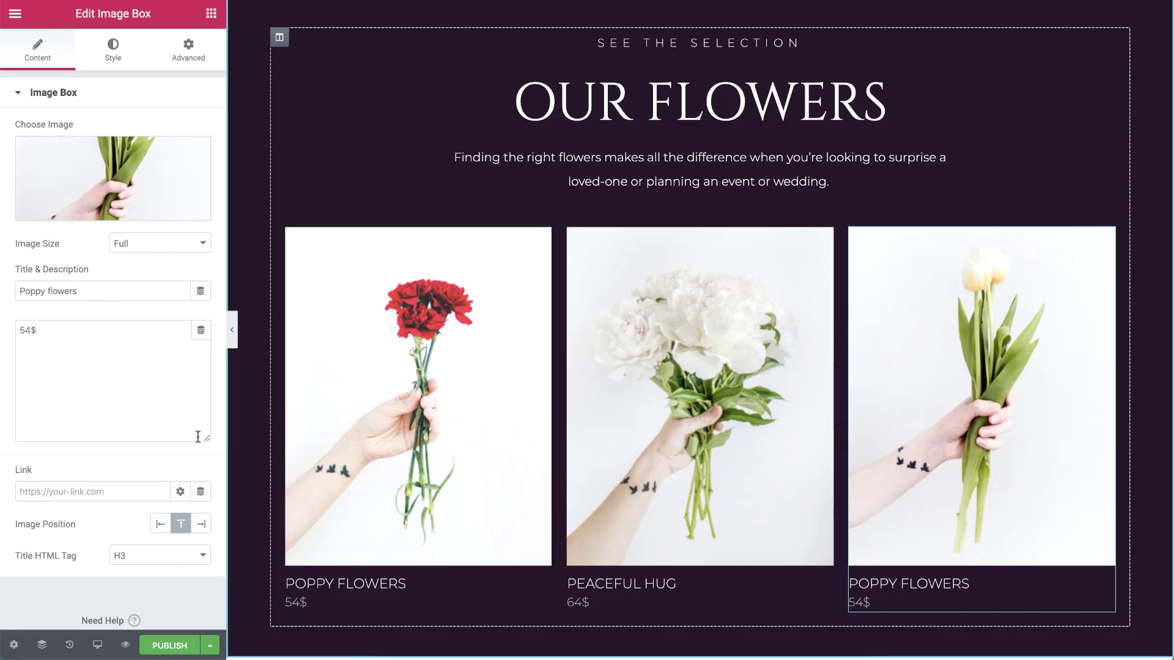
triple_click(108, 292)
text(Tulip Flowers)
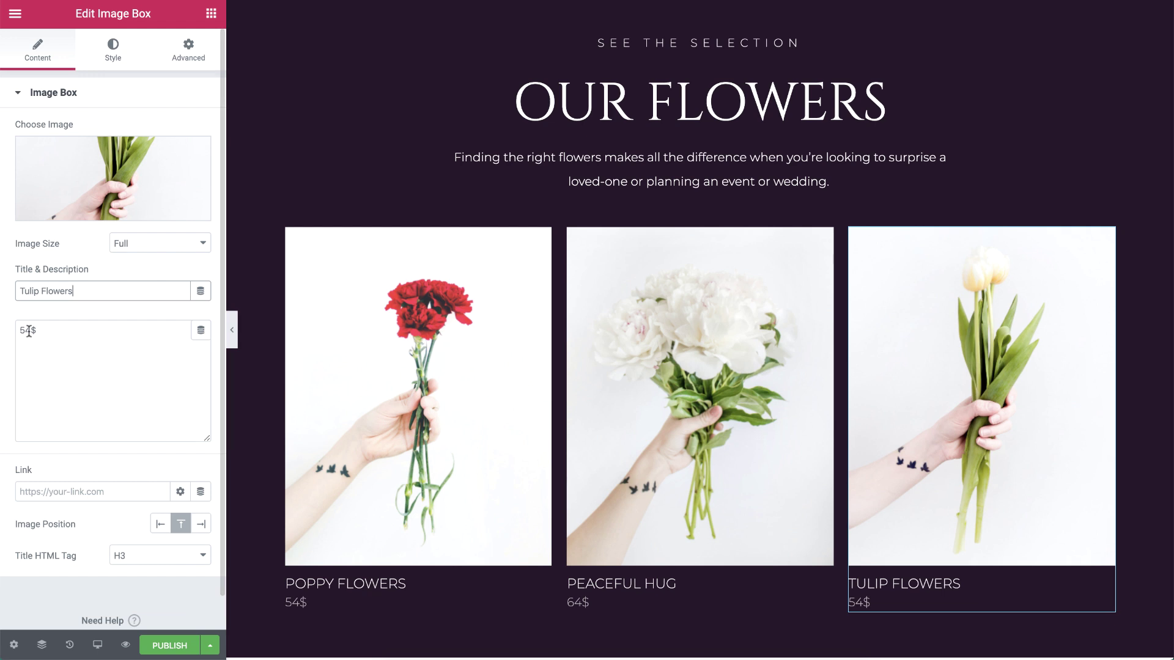
double_click(29, 331)
text(4)
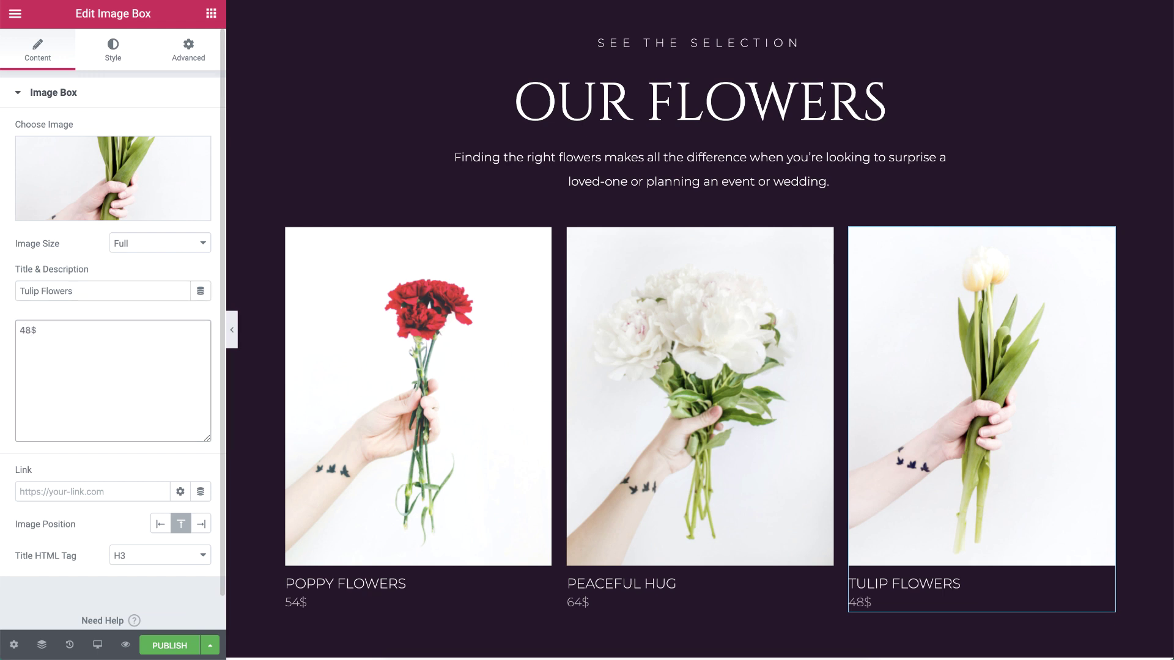
Copy the intro paragraph under OUR FLOWERS to below the flower cards
click(1113, 160)
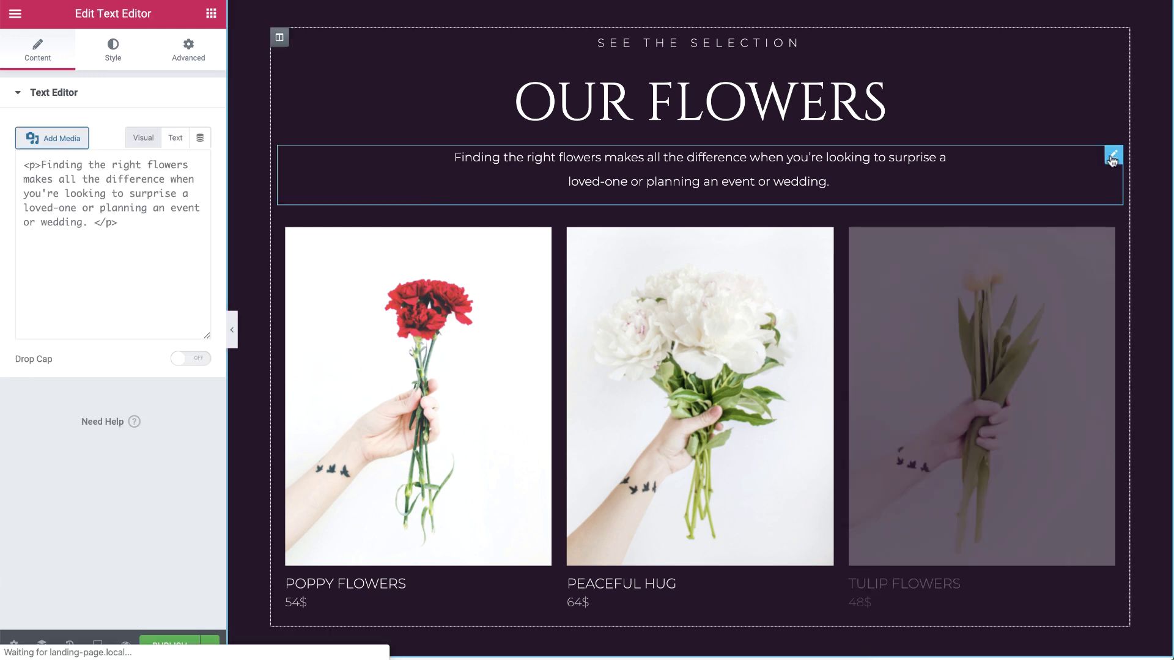
right_click(1111, 164)
click(1054, 210)
scroll(1054, 210, down, 3)
right_click(835, 417)
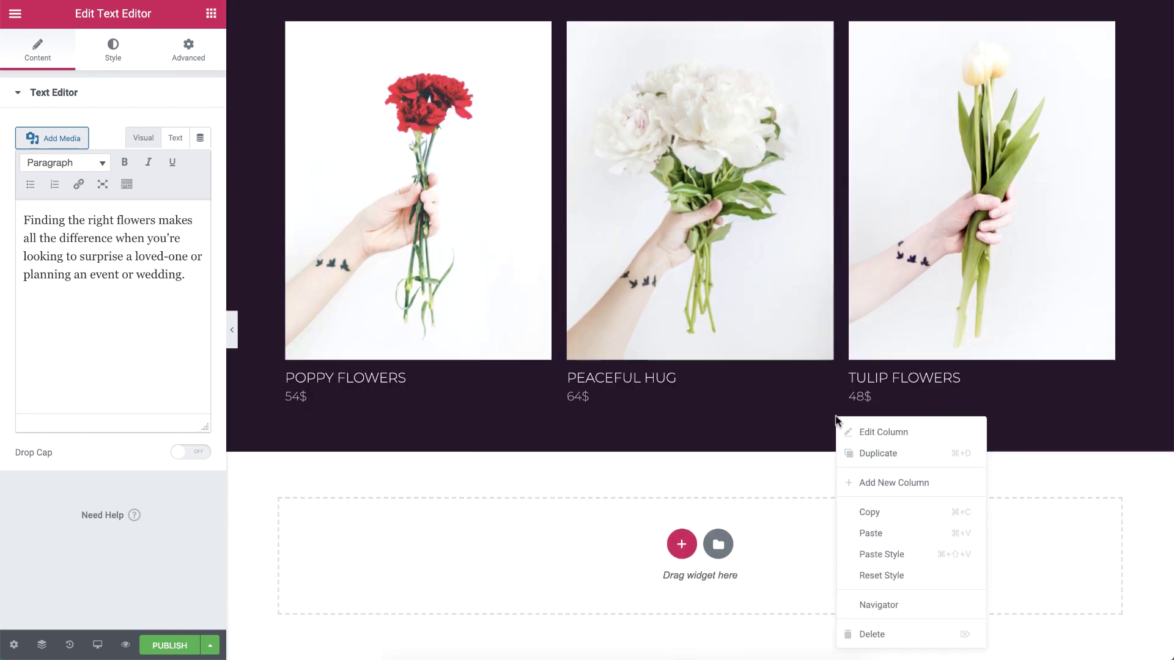
click(872, 530)
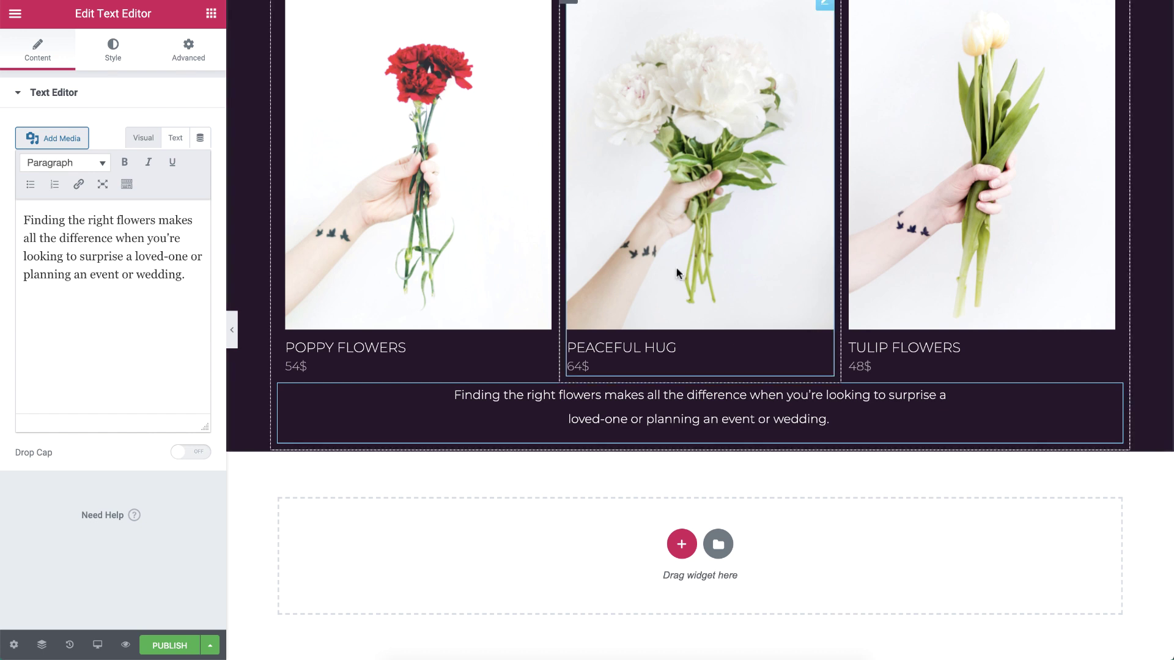
Set the copied paragraph's top padding to 10
click(195, 52)
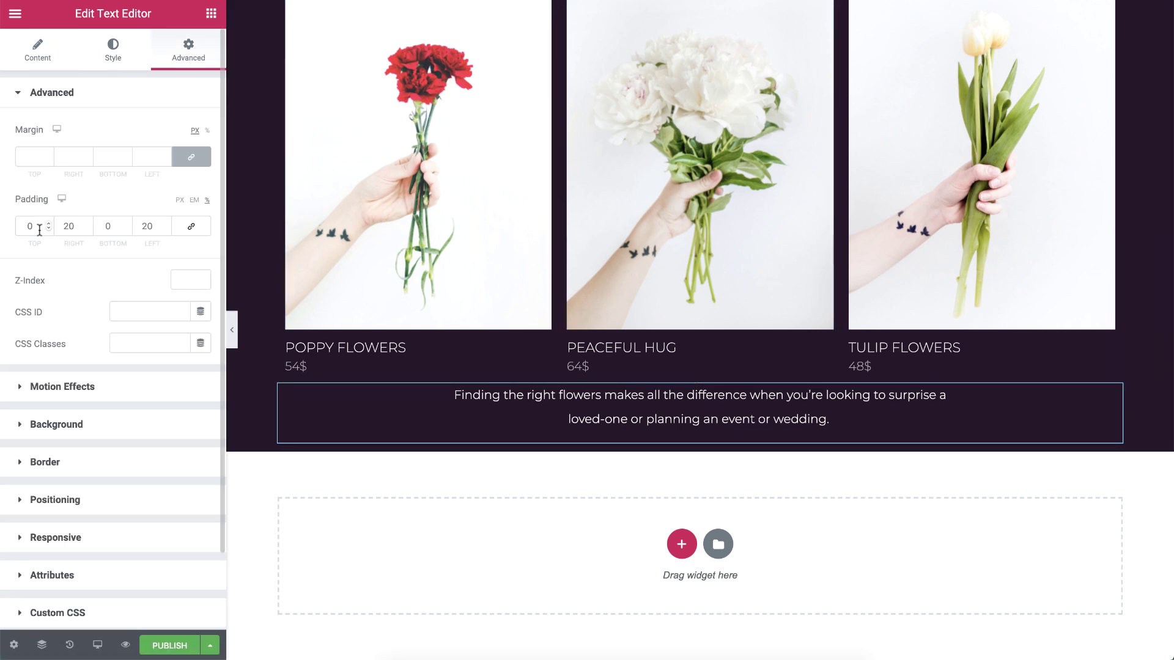
double_click(39, 228)
text(10)
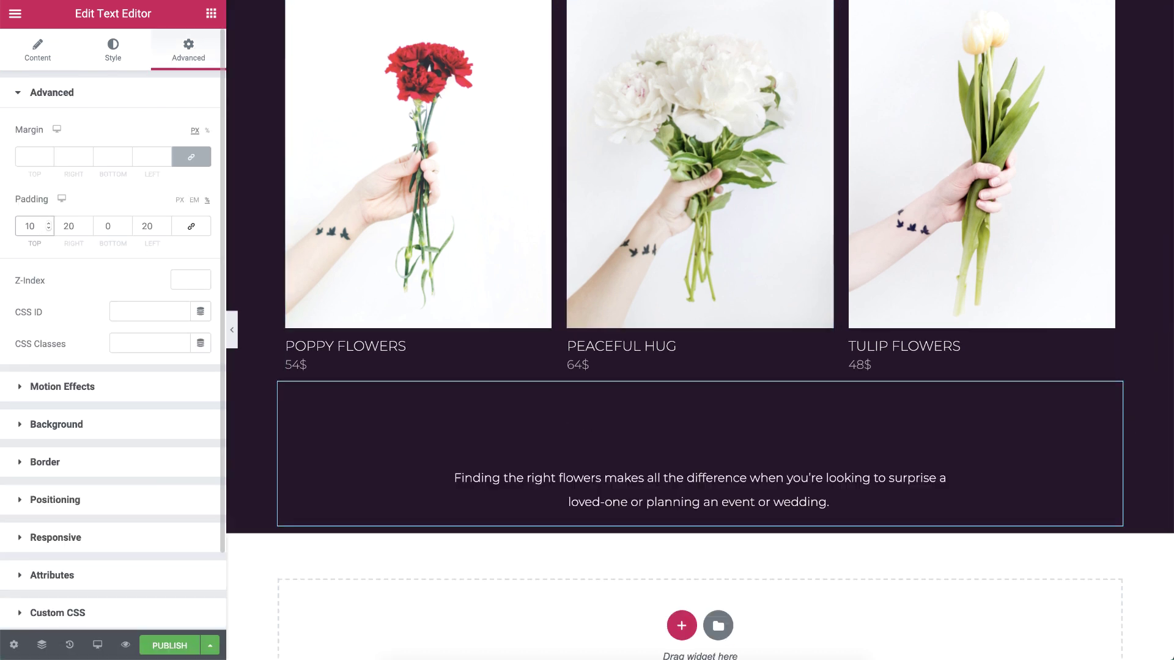
Copy the hero's SHOW ME button below the repeated paragraph
scroll(802, 299, up, 10)
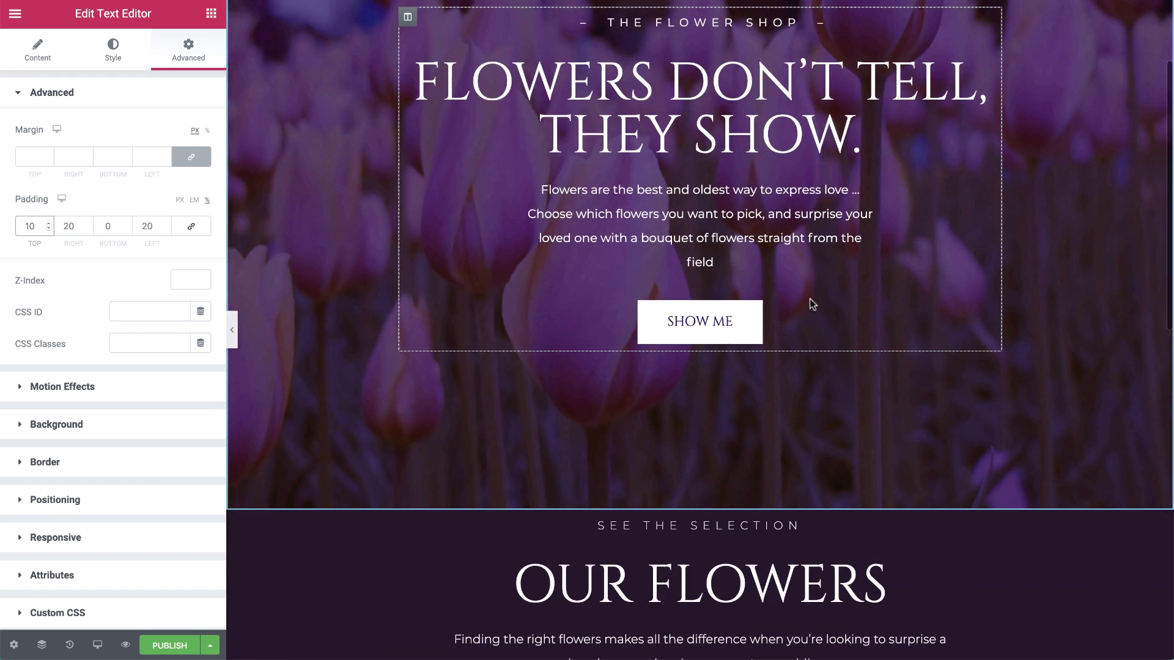
click(980, 312)
right_click(982, 312)
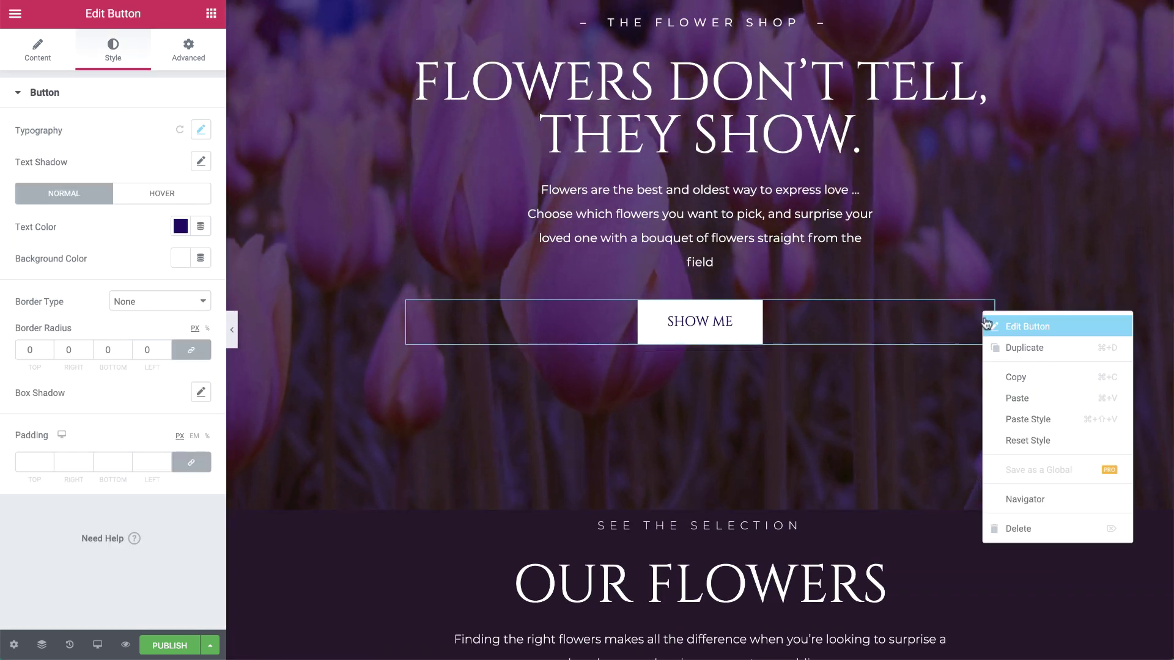
click(1019, 377)
scroll(938, 330, down, 10)
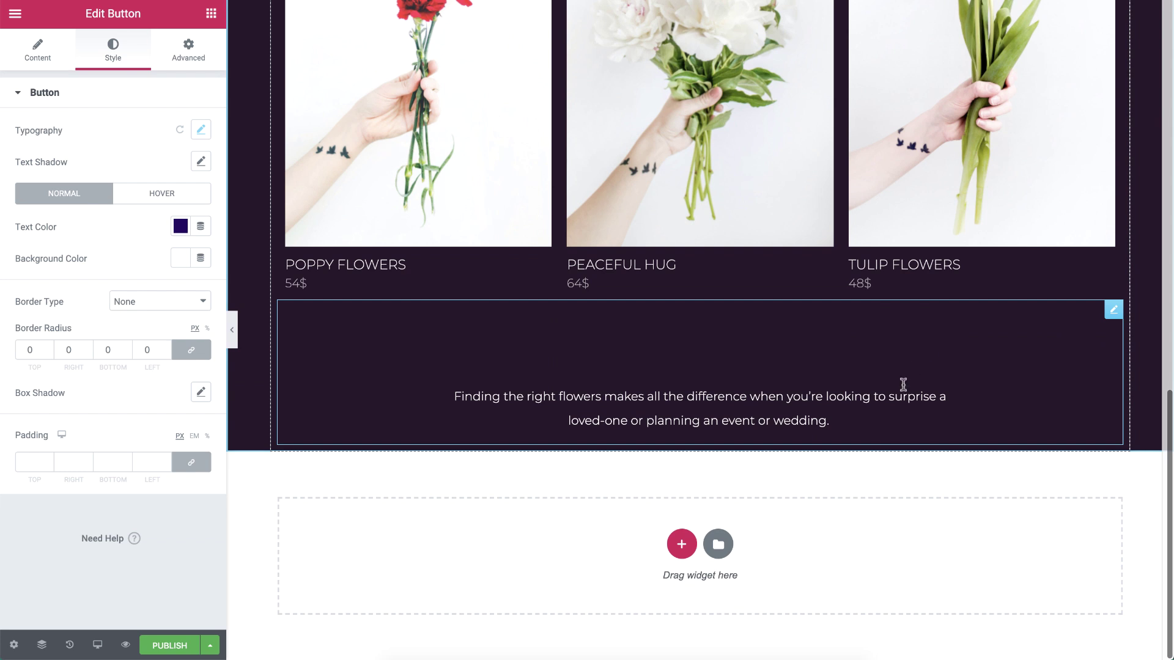
right_click(894, 426)
click(930, 507)
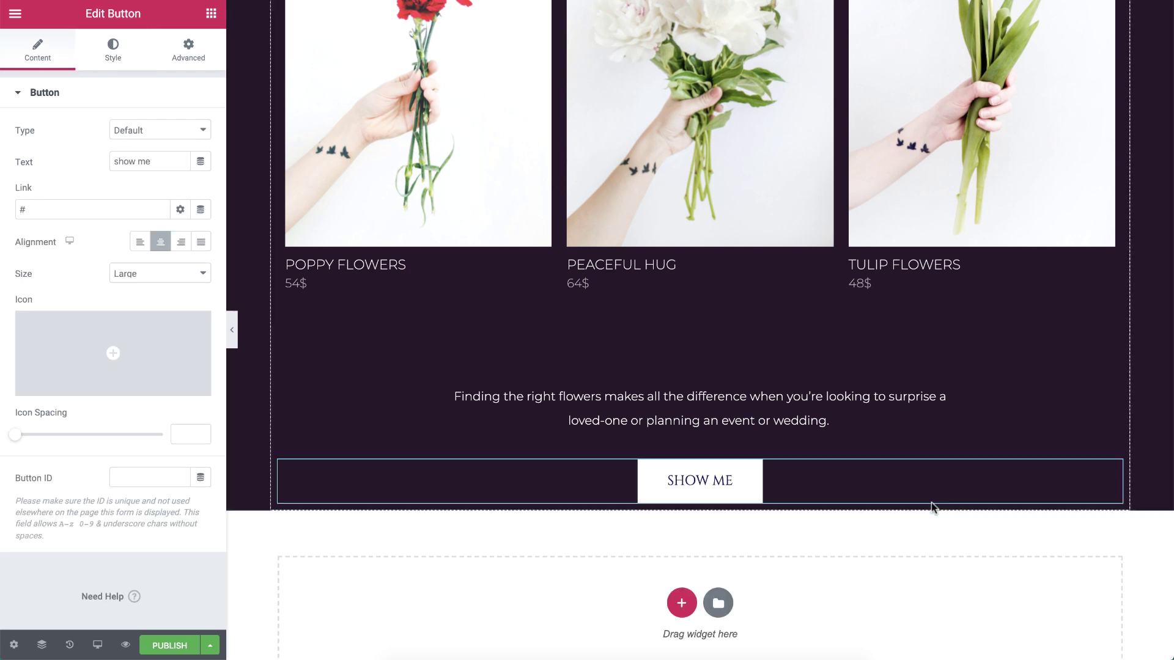
Relabel the button 'order now' and set its link to a tel: phone number
triple_click(146, 161)
text(order now)
click(49, 210)
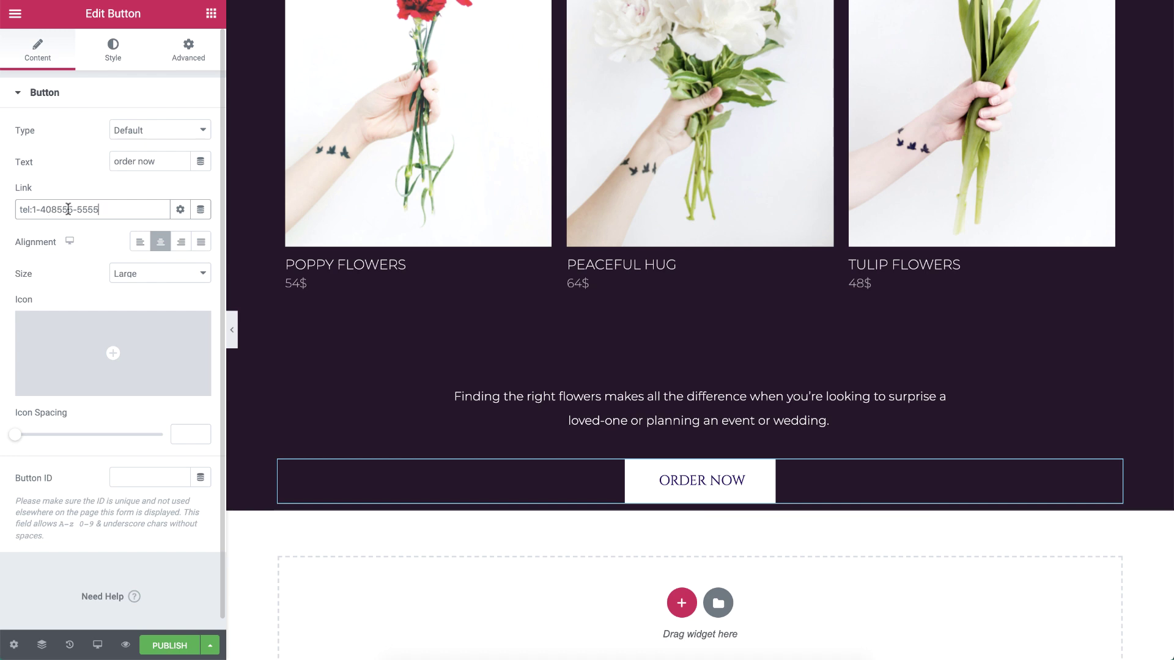
scroll(493, 187, up, 8)
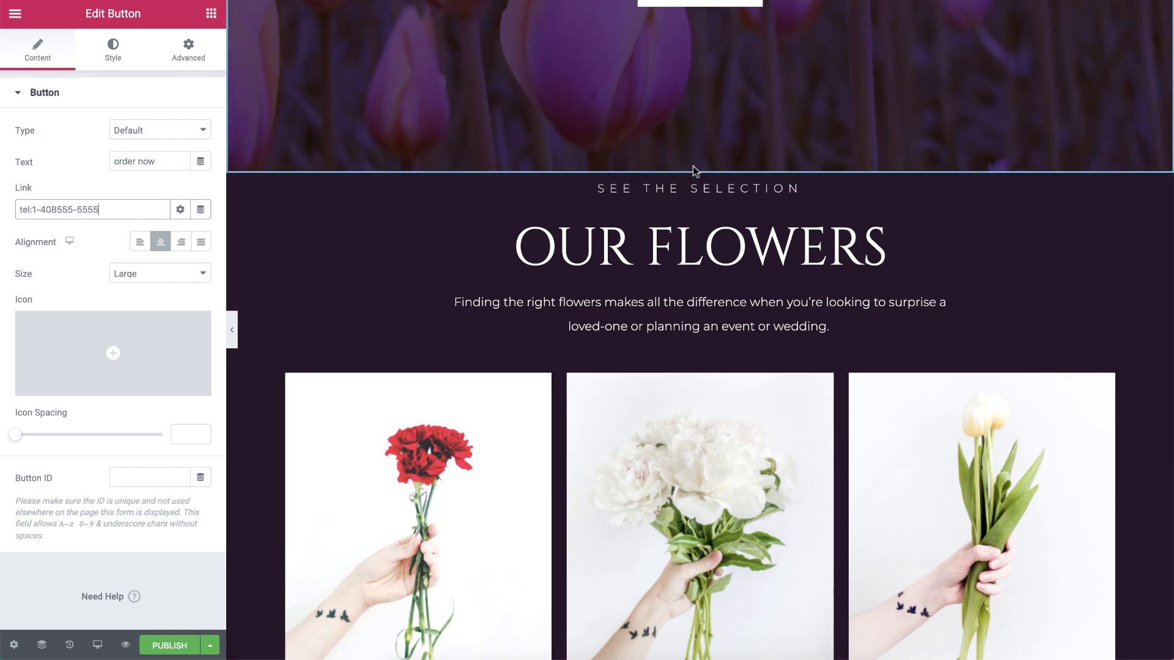
Unlink the section padding and set top and bottom to 200
click(699, 164)
scroll(702, 171, down, 2)
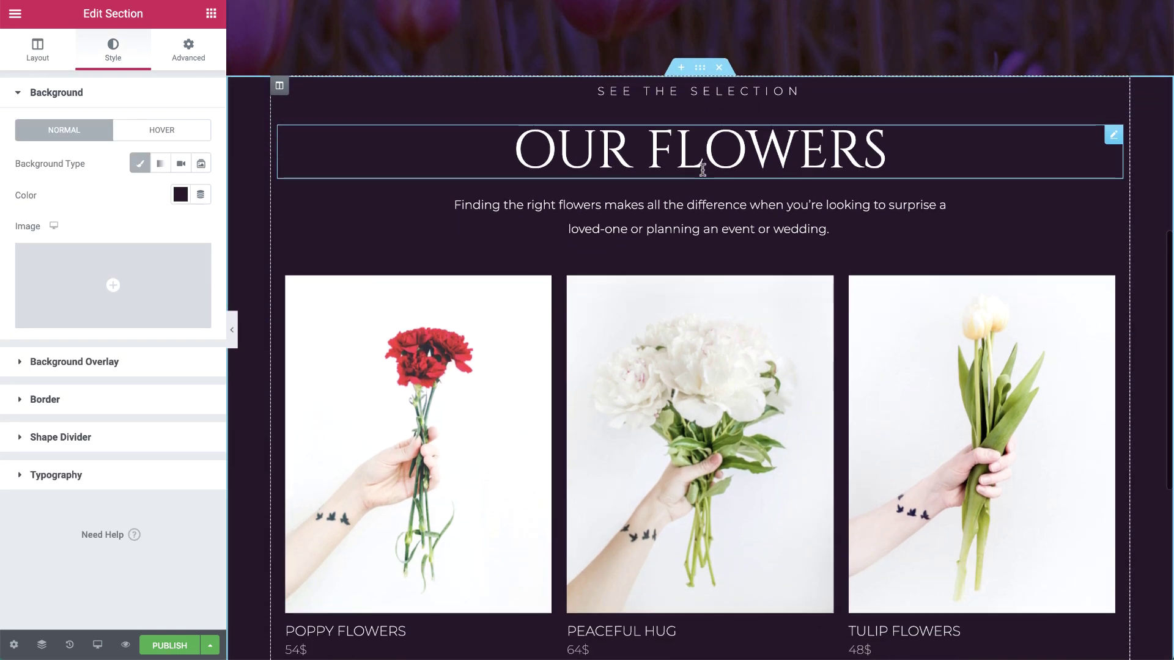
click(194, 53)
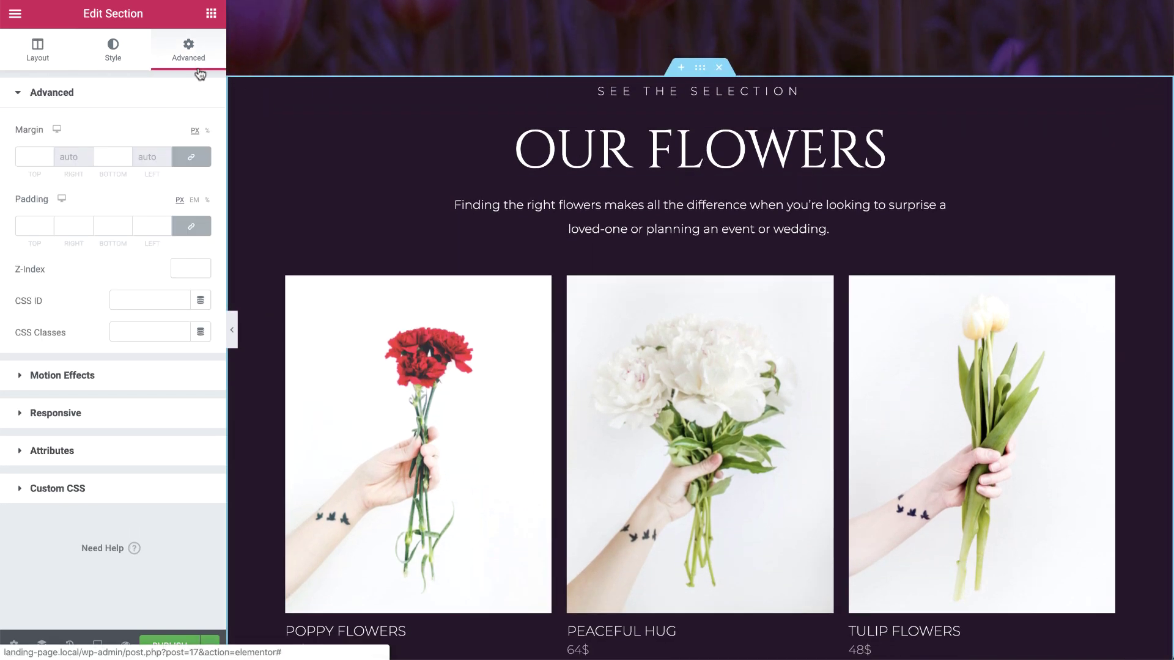
click(191, 227)
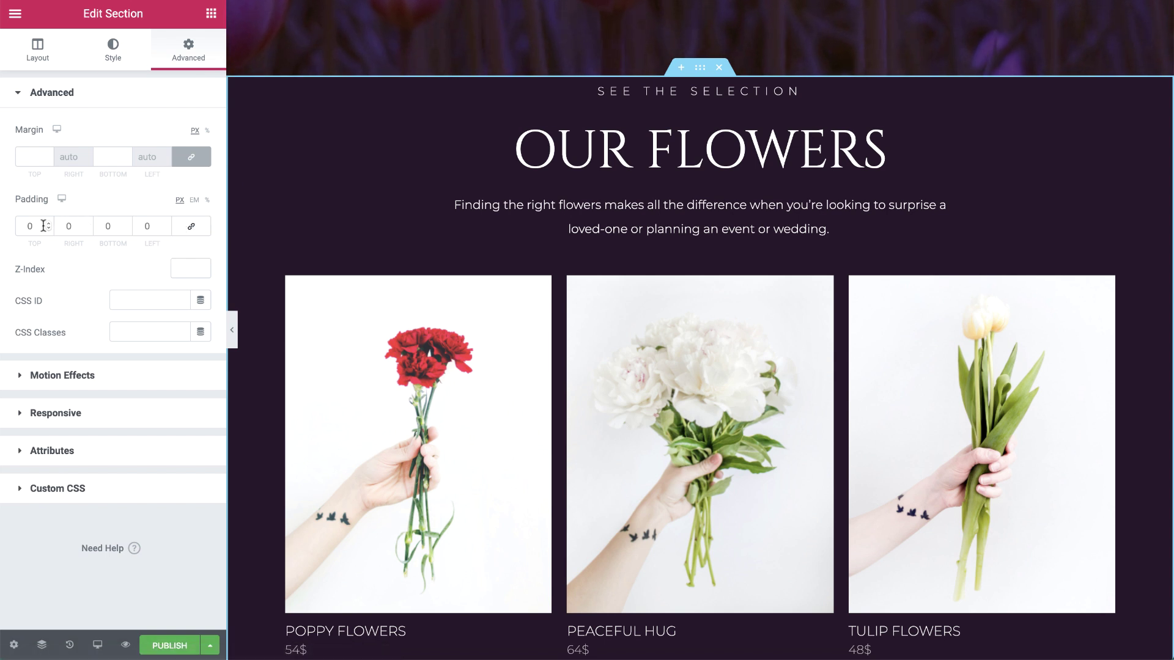
drag(36, 226, 16, 226)
text(200)
key(Tab)
key(Tab)
scroll(378, 248, down, 6)
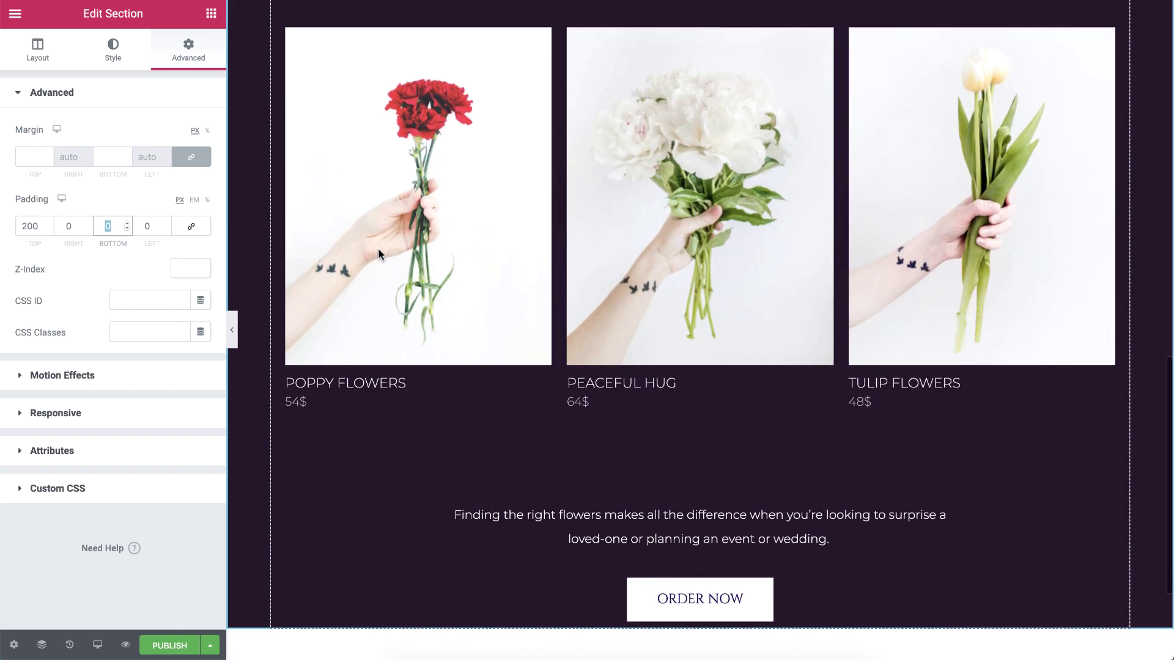
text(200)
Set the section's CSS ID to show-flowers
scroll(366, 236, down, 2)
scroll(393, 238, down, 1)
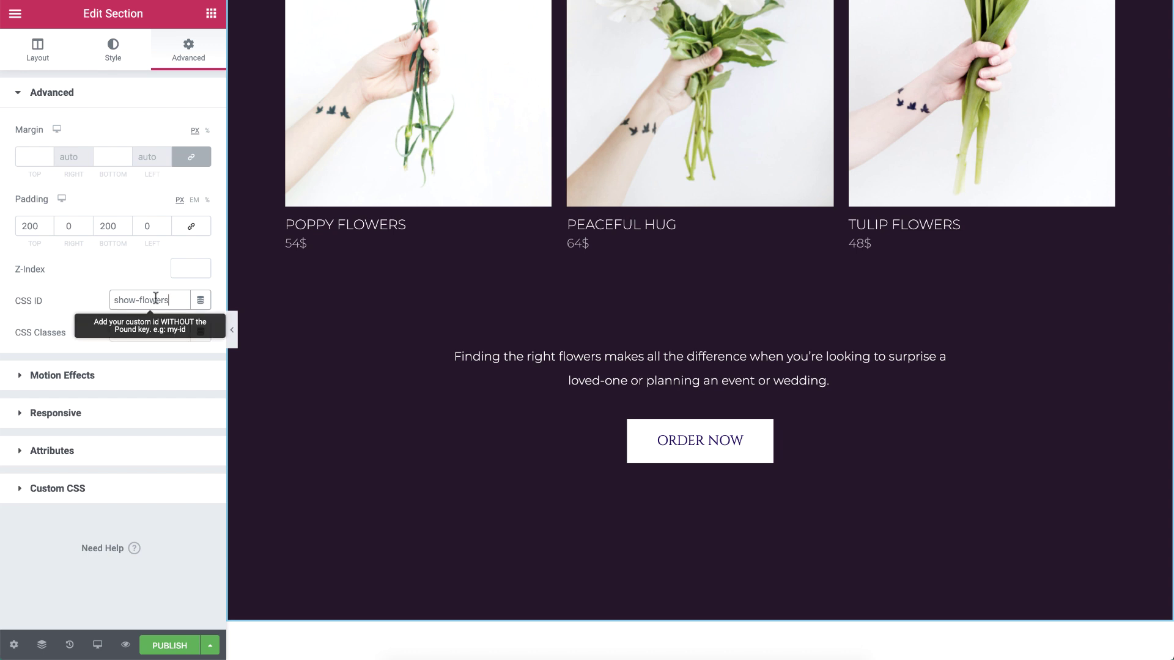
drag(165, 301, 87, 300)
Link the SHOW ME button to #show-flowers and test that it jumps to Our Flowers
scroll(670, 271, up, 10)
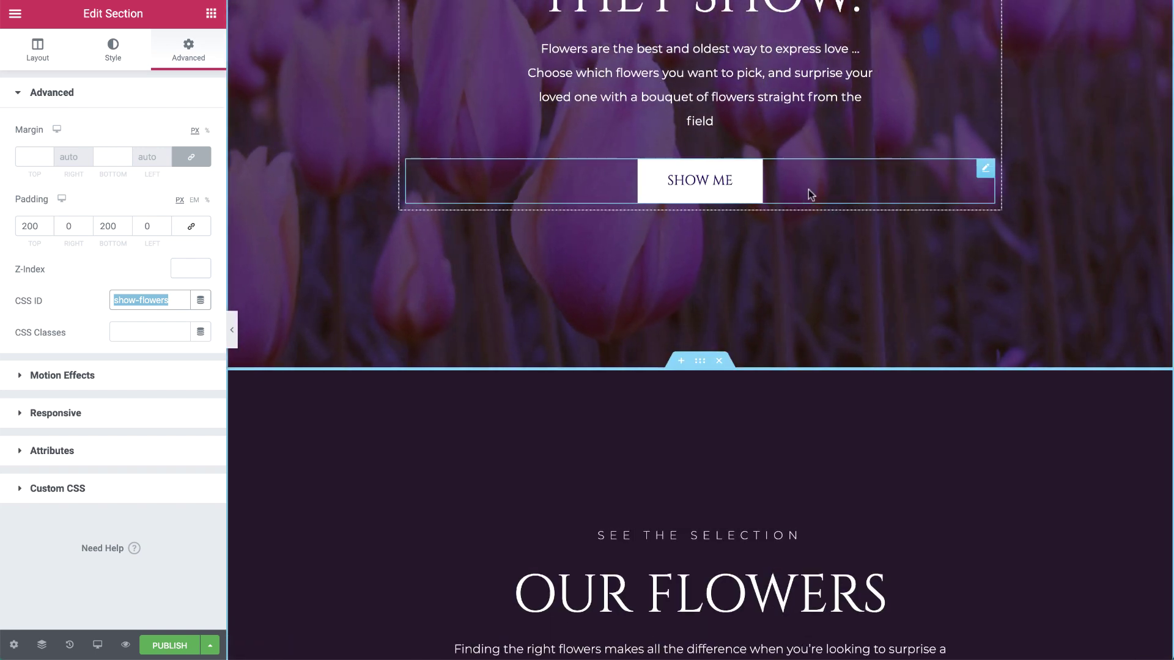
click(810, 194)
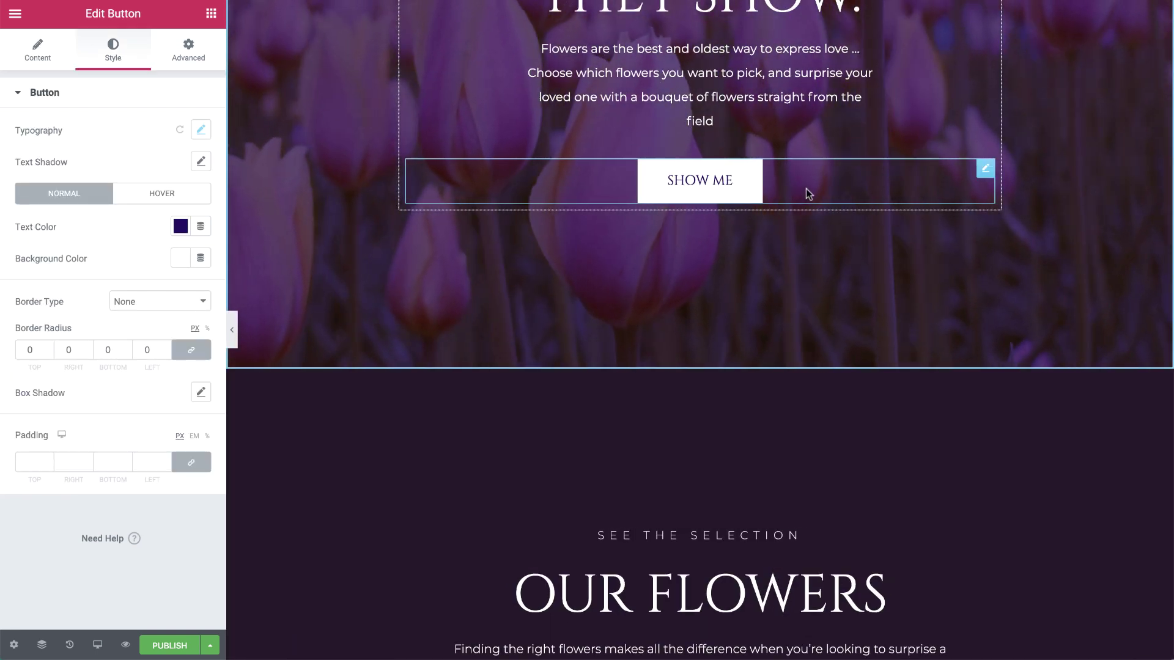
click(37, 49)
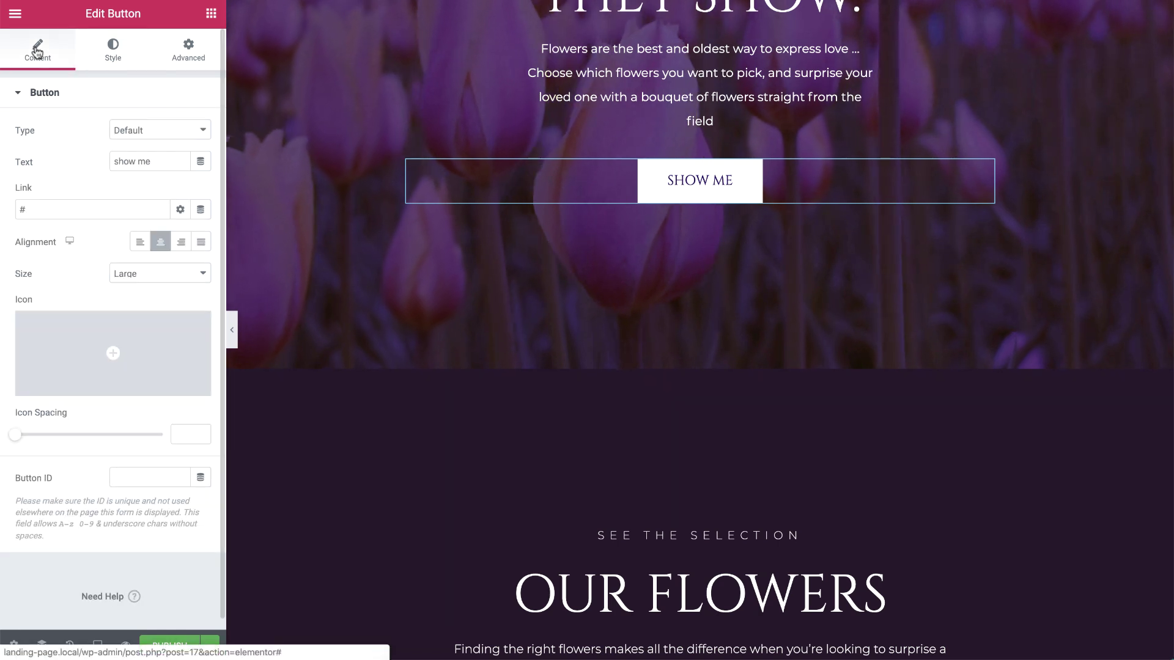
click(30, 205)
key(ctrl+v)
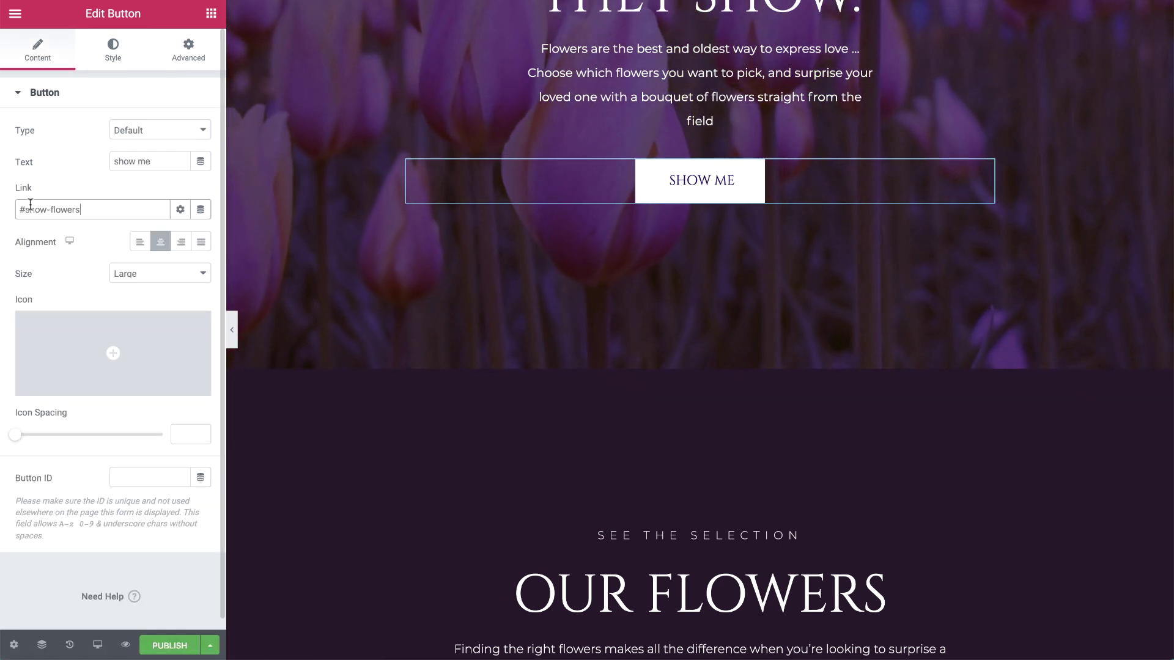
click(676, 194)
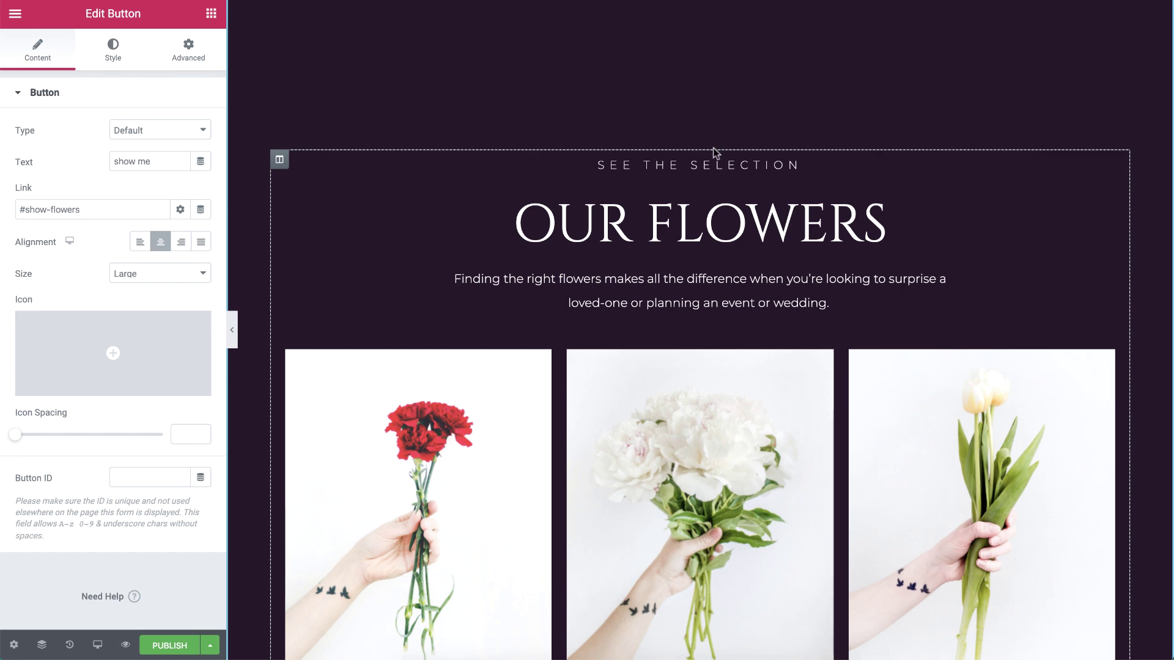
Paste a copy of the tulip hero section below the Our Flowers section and select its minimum height
scroll(715, 153, up, 10)
right_click(700, 9)
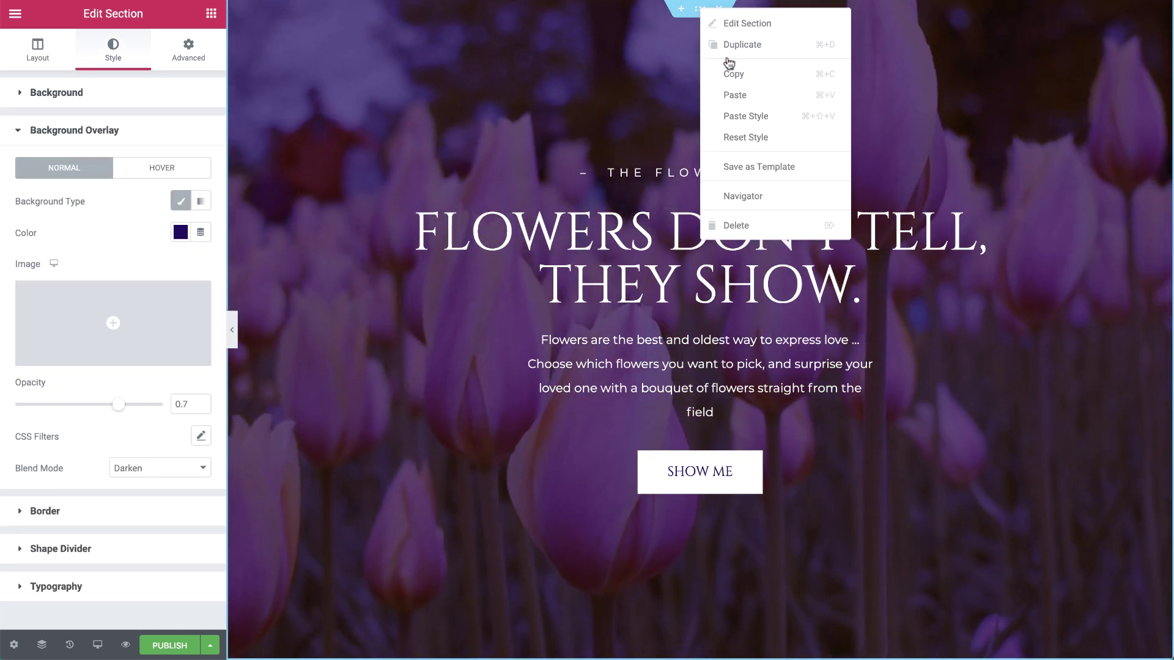
click(731, 71)
scroll(730, 69, down, 10)
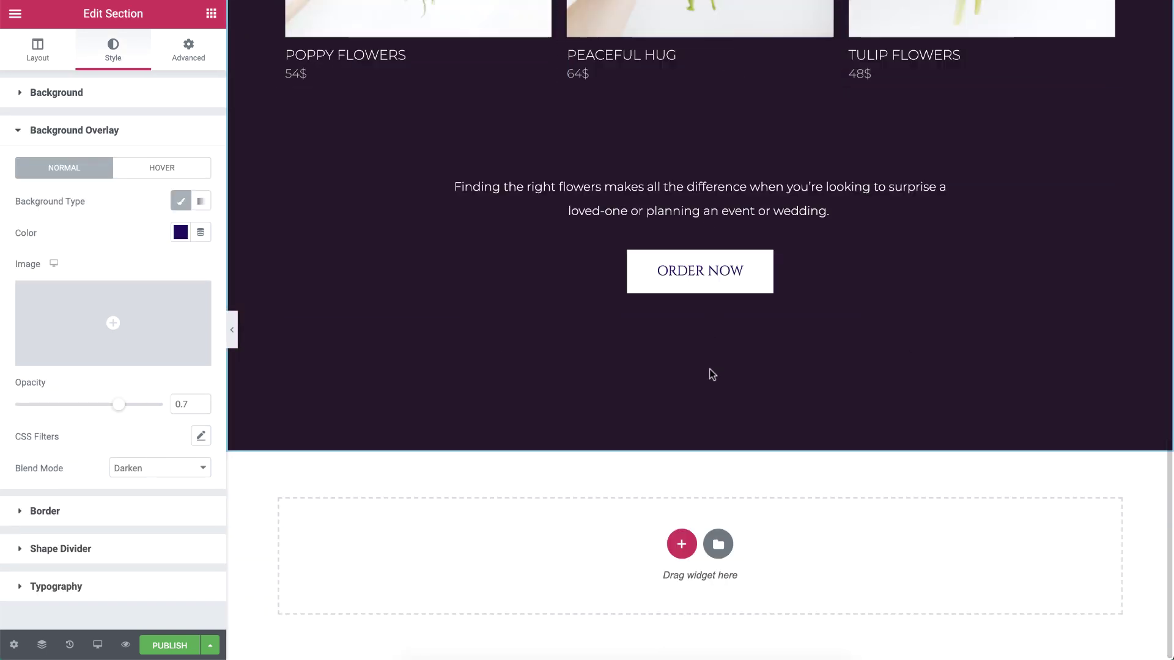
right_click(709, 391)
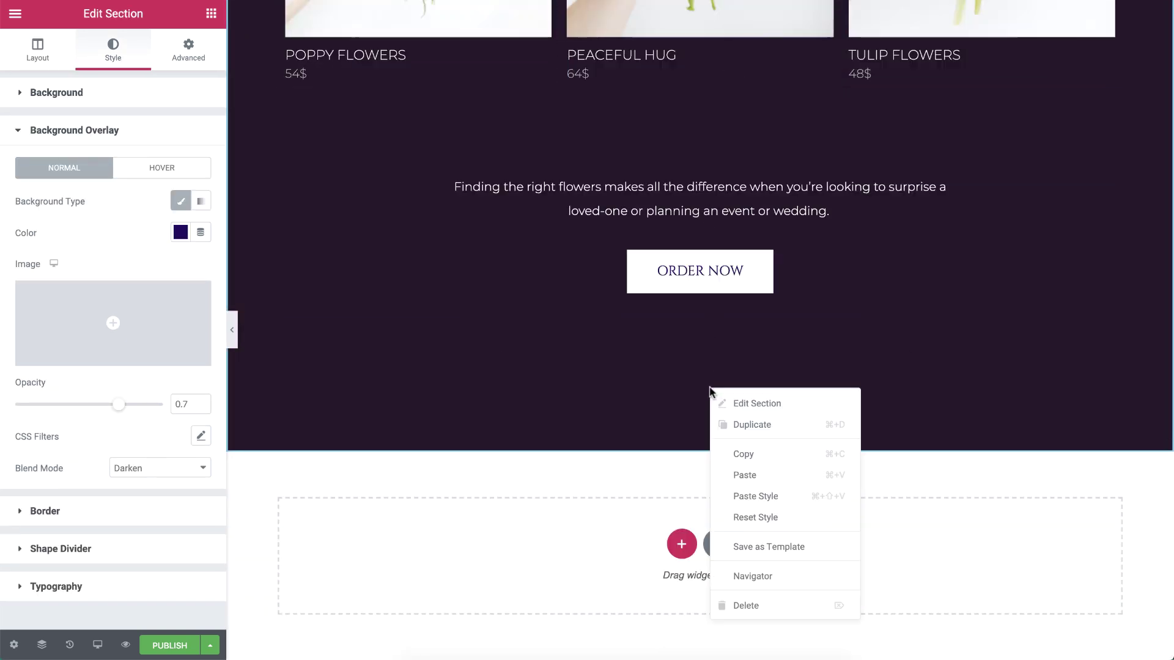
click(749, 475)
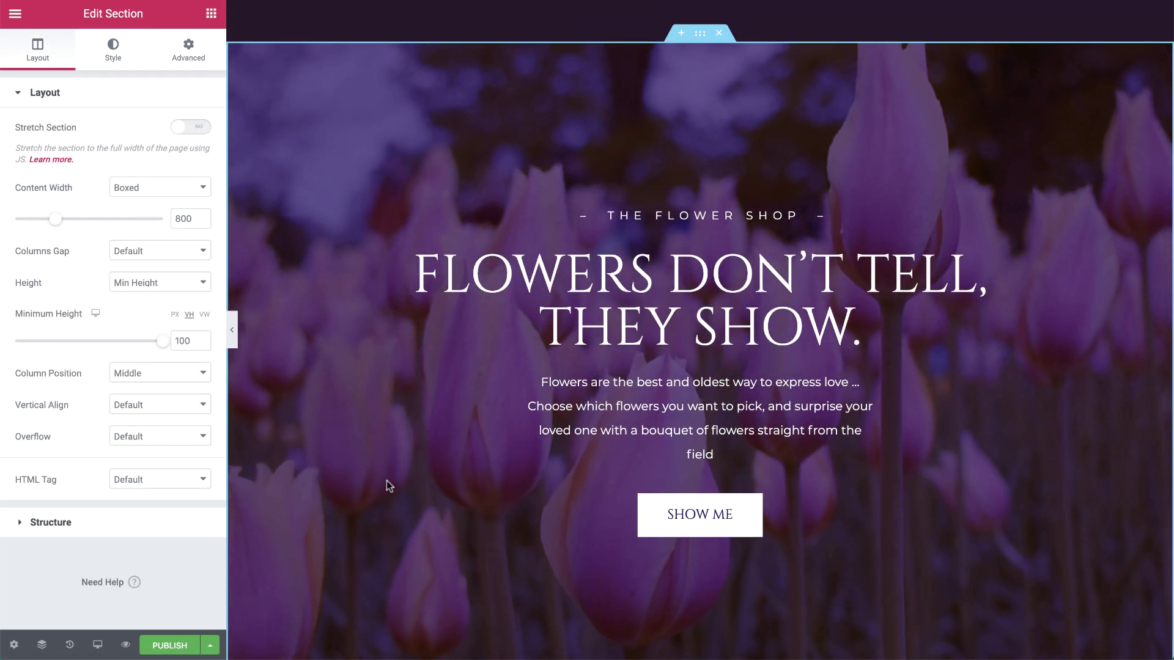
drag(193, 340, 159, 344)
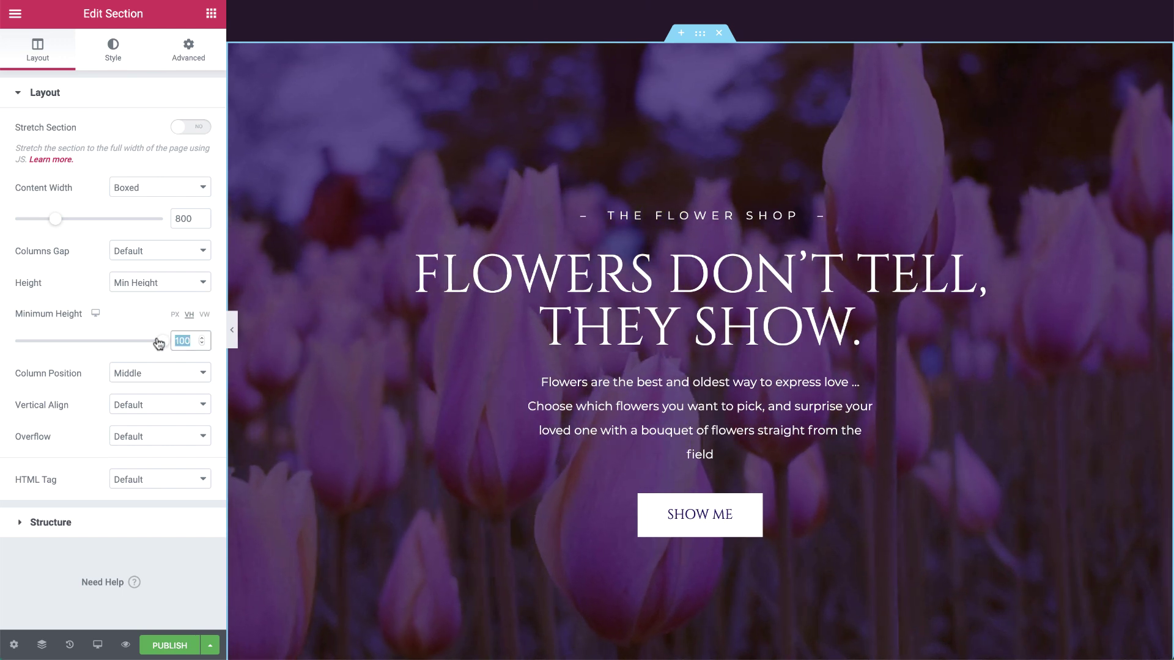
Set the copied section's minimum height to 50 and switch its background from video to Classic
text(50)
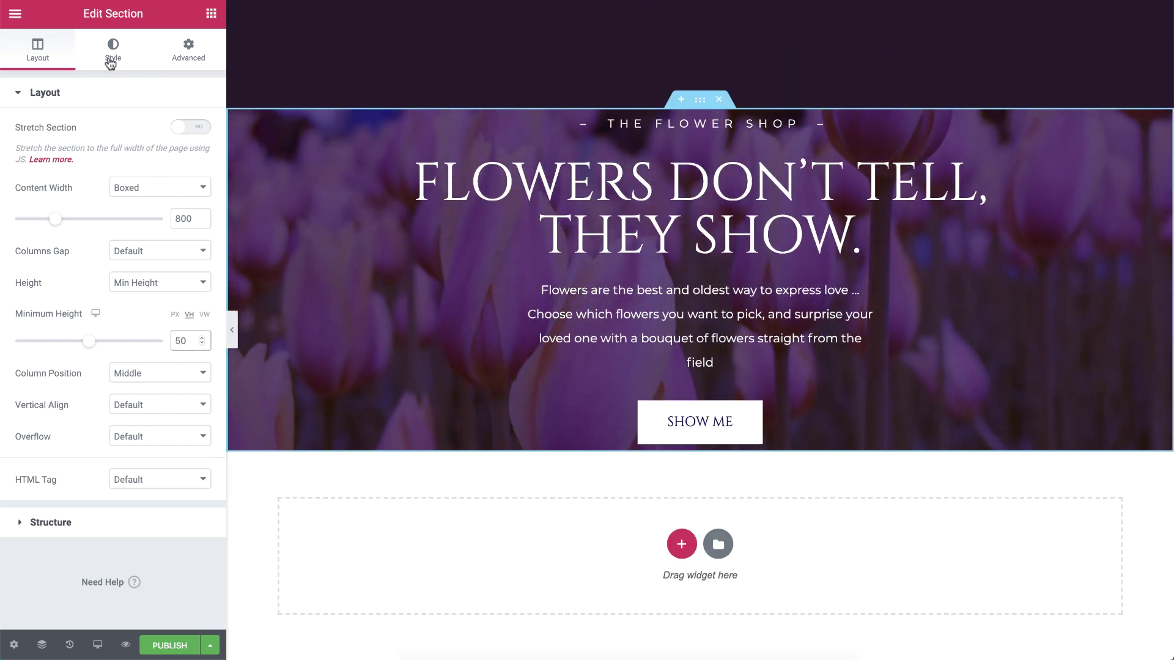
click(112, 49)
click(140, 164)
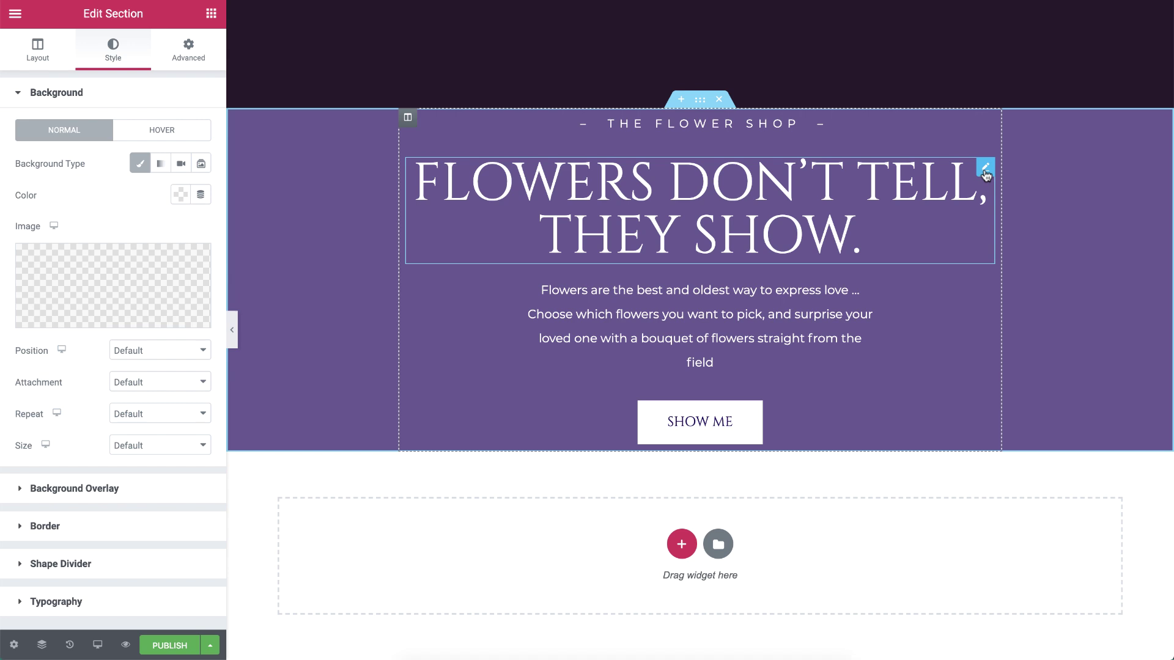
Delete the big heading, description text and SHOW ME button, leaving only the tagline
right_click(984, 170)
click(1020, 387)
right_click(979, 234)
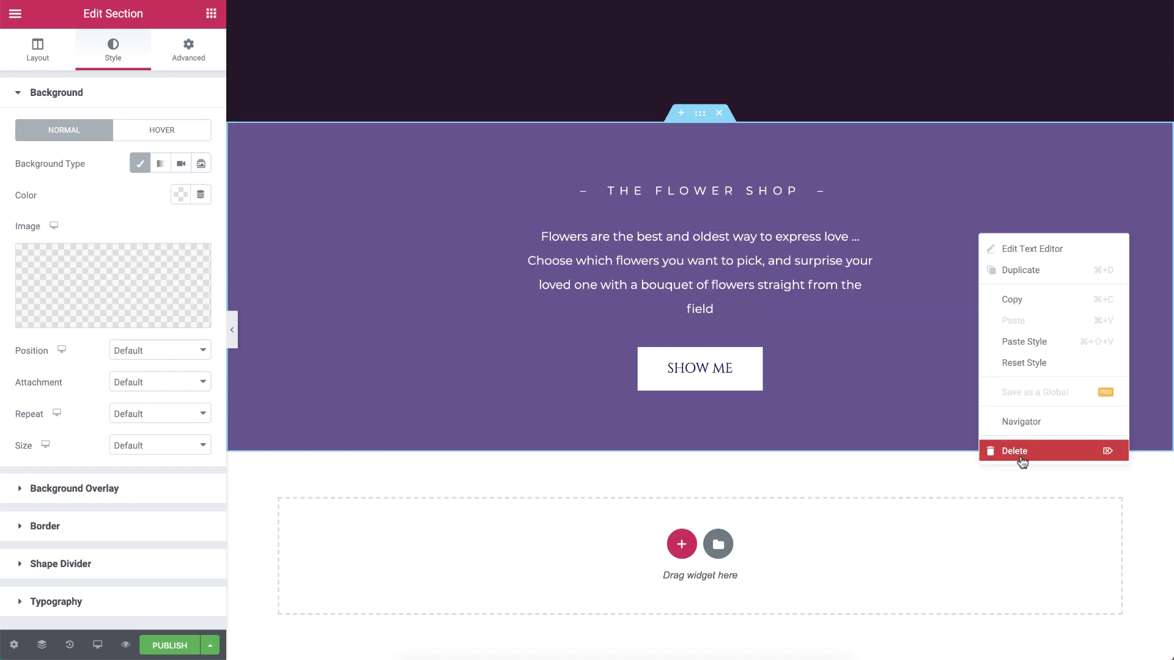
click(1019, 452)
right_click(990, 300)
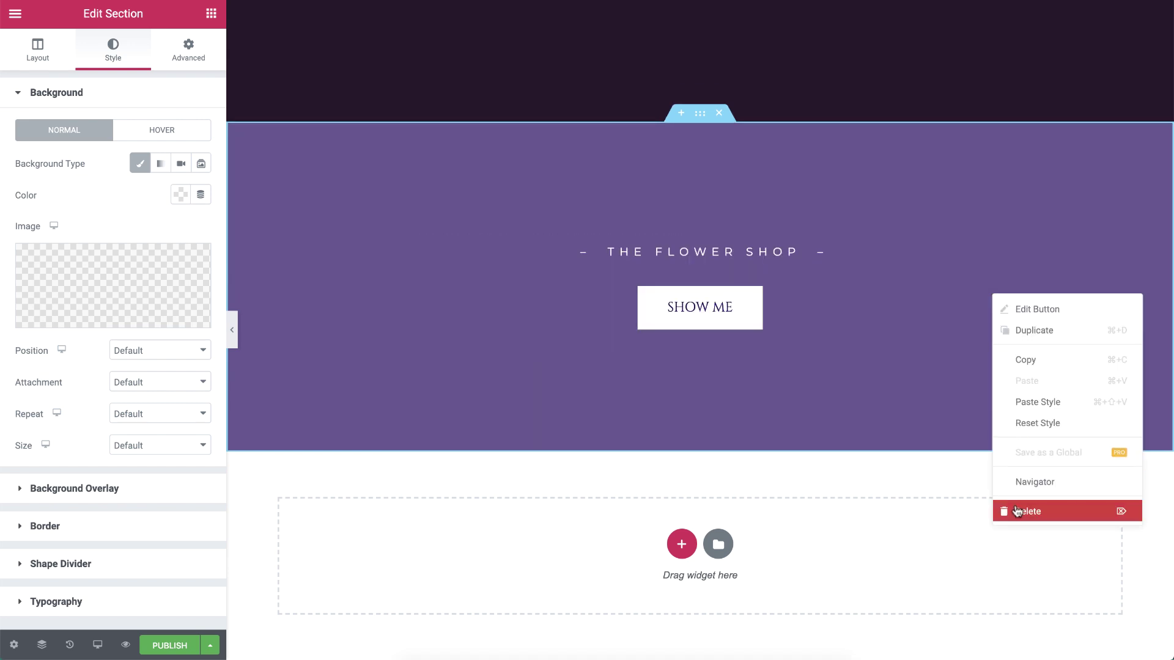
click(1016, 511)
click(742, 281)
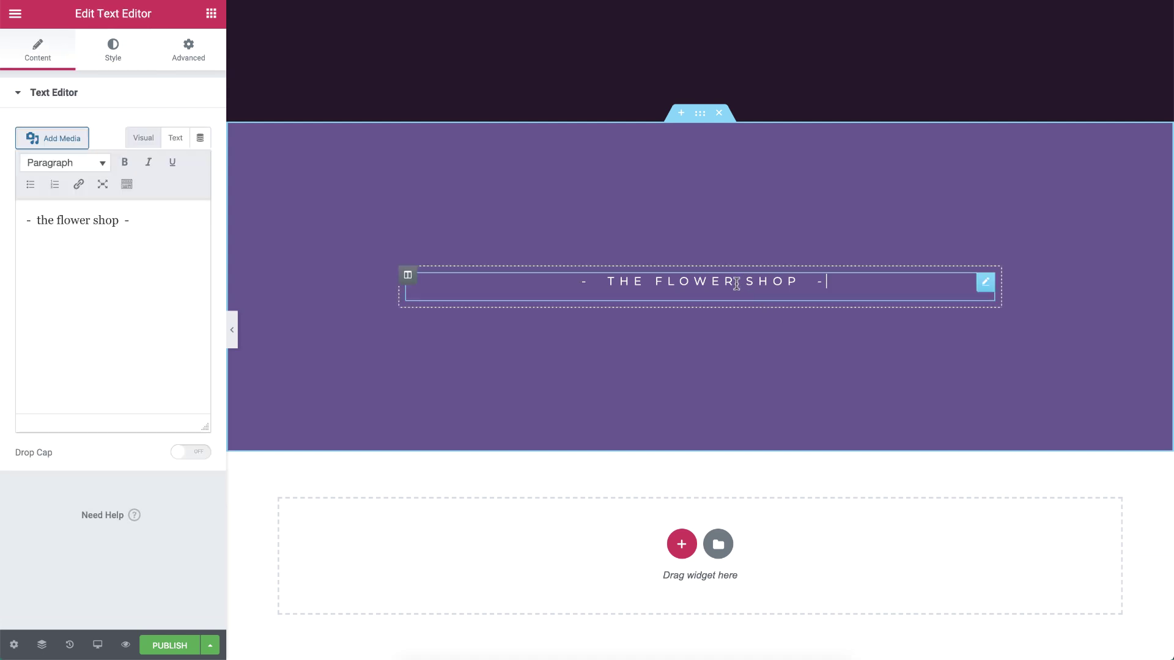
Change the tagline to 'Contact & visit us' in dark purple #250060
key(ctrl+a)
text(Contact & visit us)
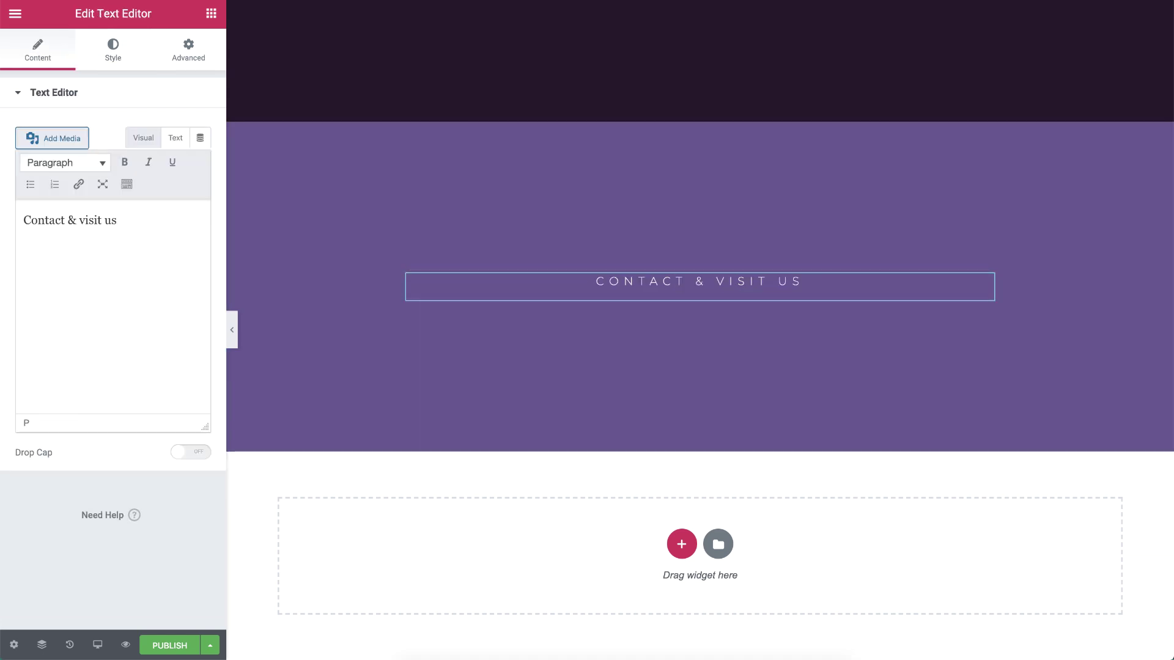
click(119, 50)
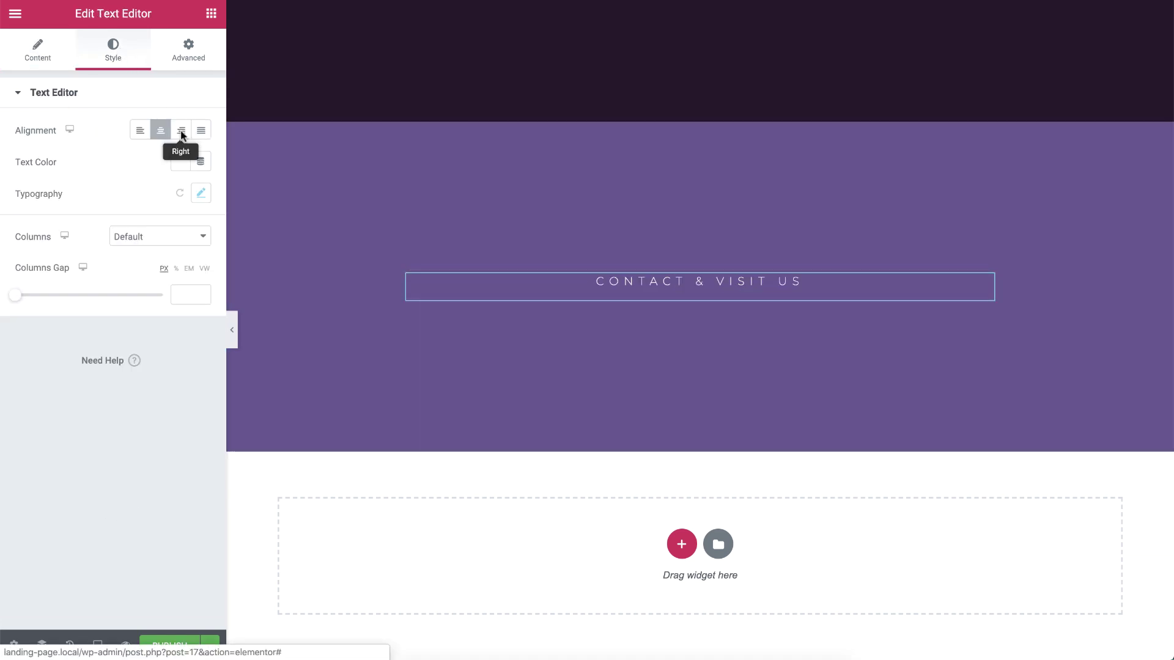
click(181, 161)
click(247, 197)
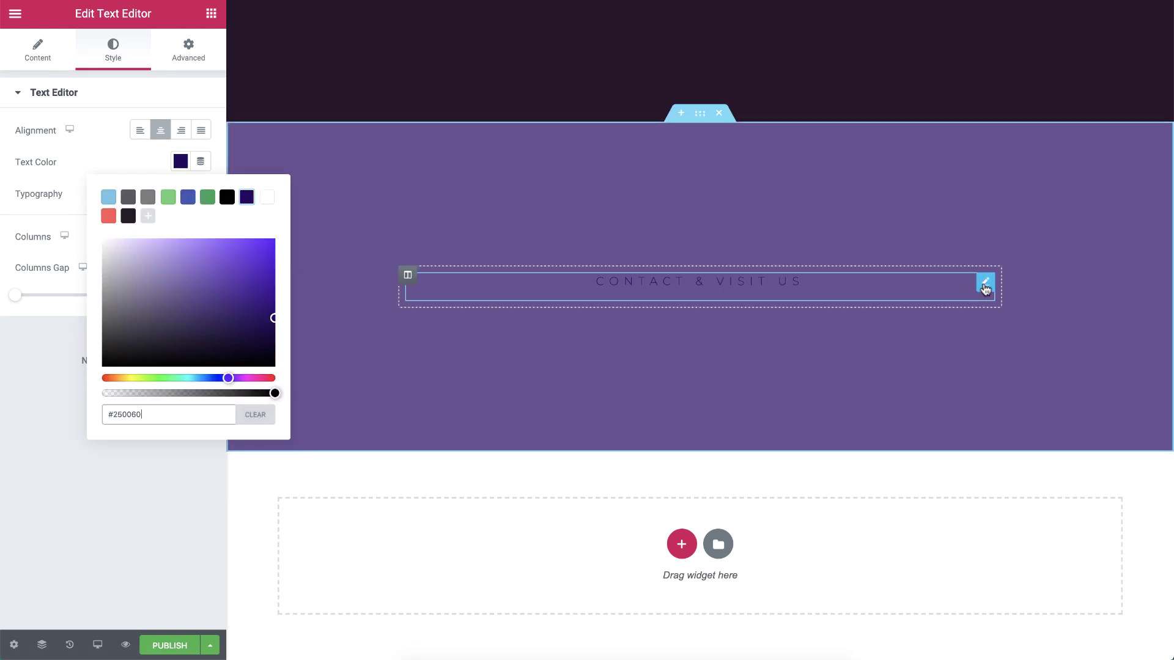
Duplicate the tagline and replace the copy's text with the phone number
right_click(986, 286)
click(1014, 320)
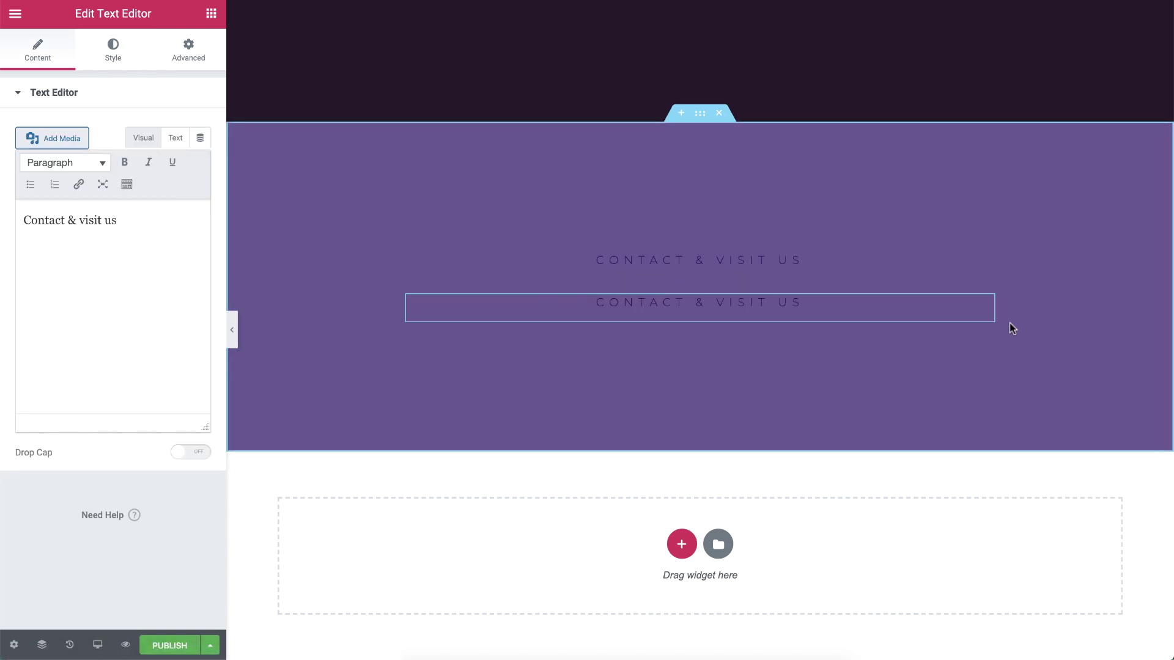
key(super+a)
key(super+v)
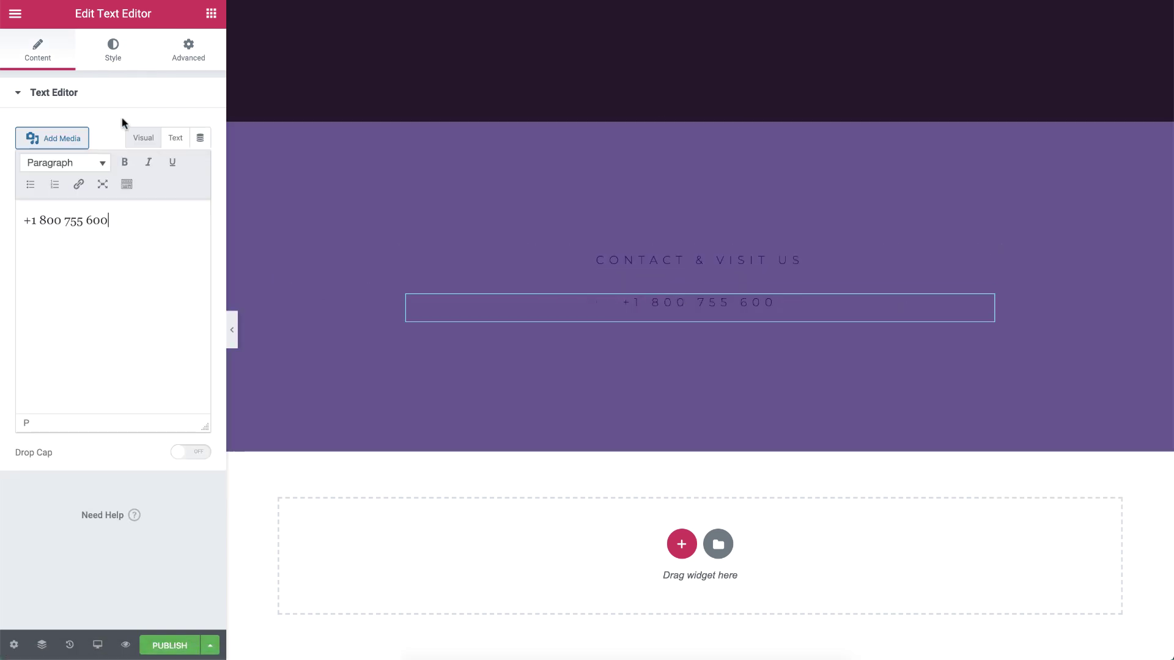
Style the phone number with font size 60, weight 600, no letter spacing, line height 0.2
click(113, 50)
click(201, 193)
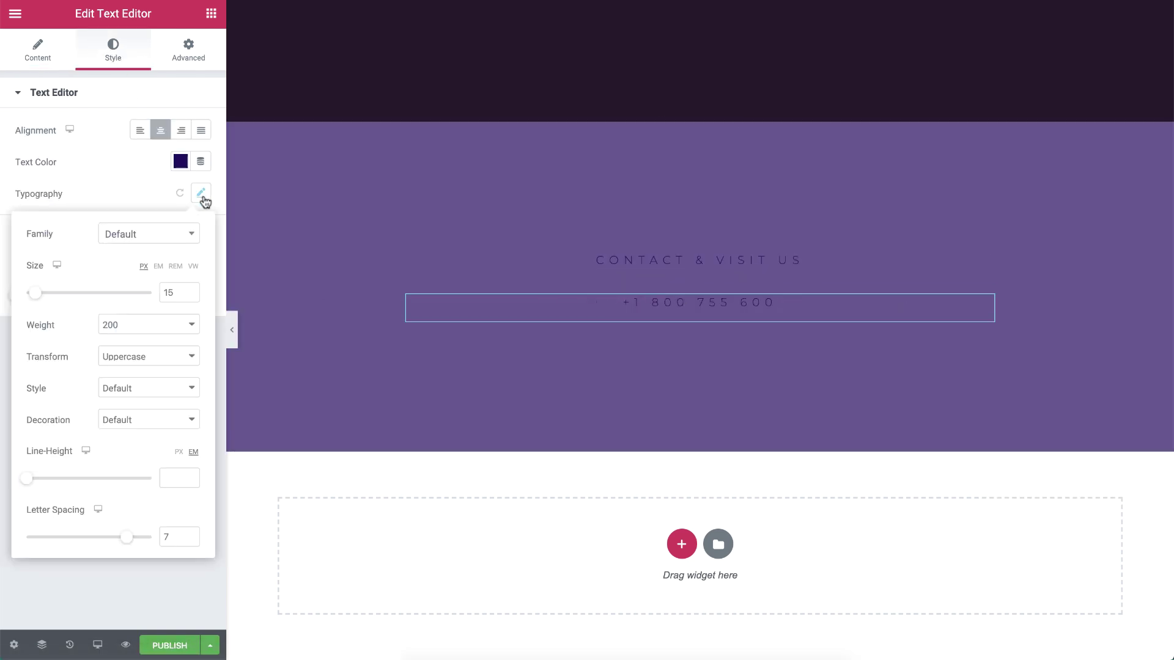
drag(177, 293, 150, 293)
text(60)
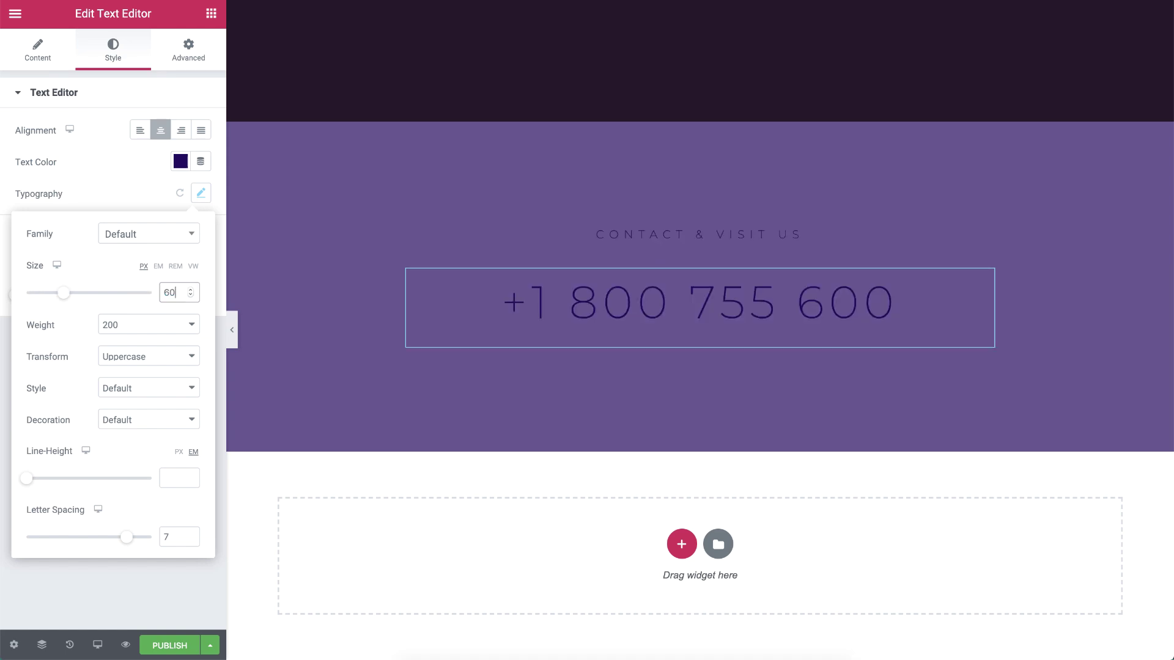
click(137, 325)
key(Escape)
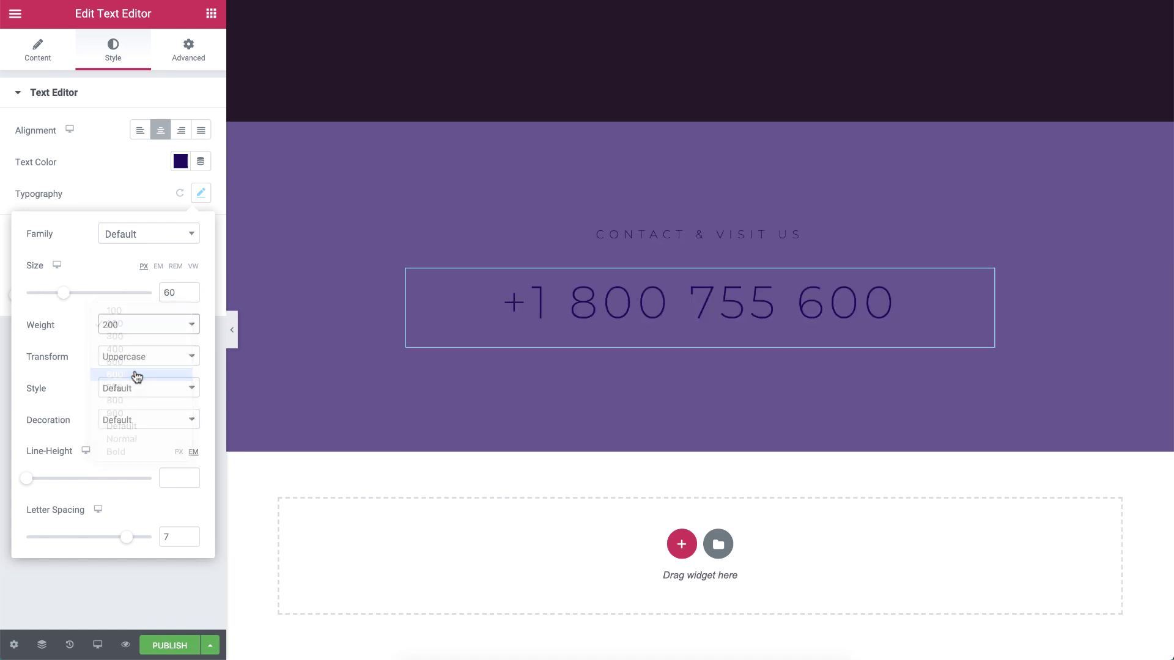
key(6)
drag(175, 537, 157, 538)
key(BackSpace)
drag(34, 483, 28, 483)
Duplicate the text again, move it below the phone number and paste in the shop address
right_click(981, 269)
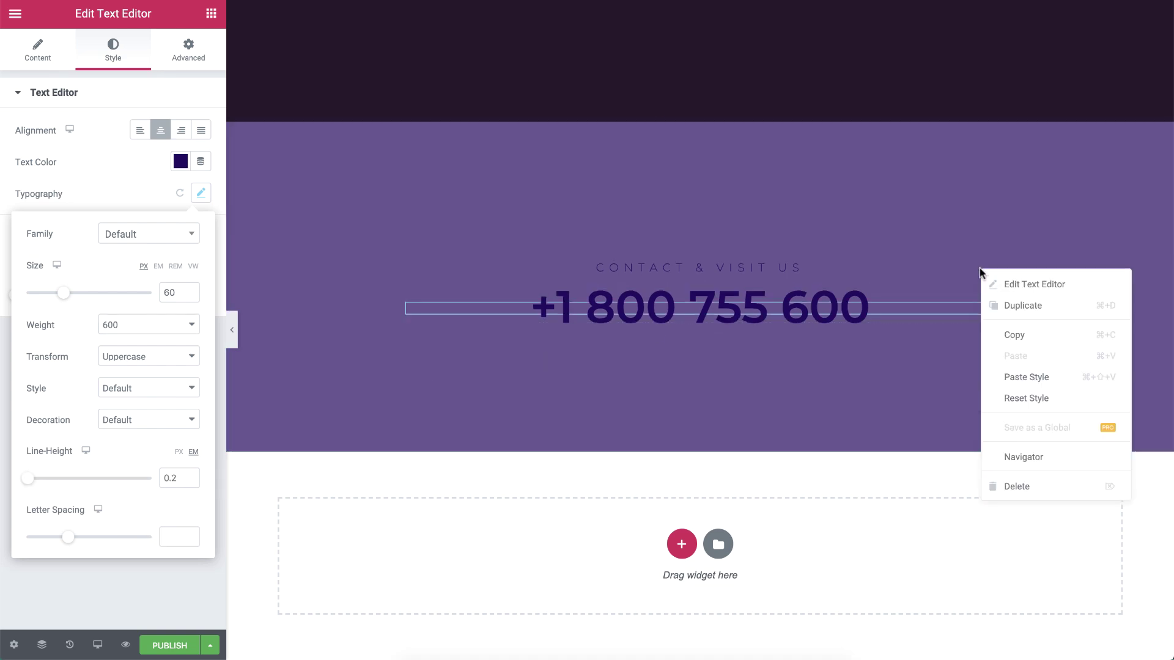
click(1002, 305)
drag(981, 247, 883, 330)
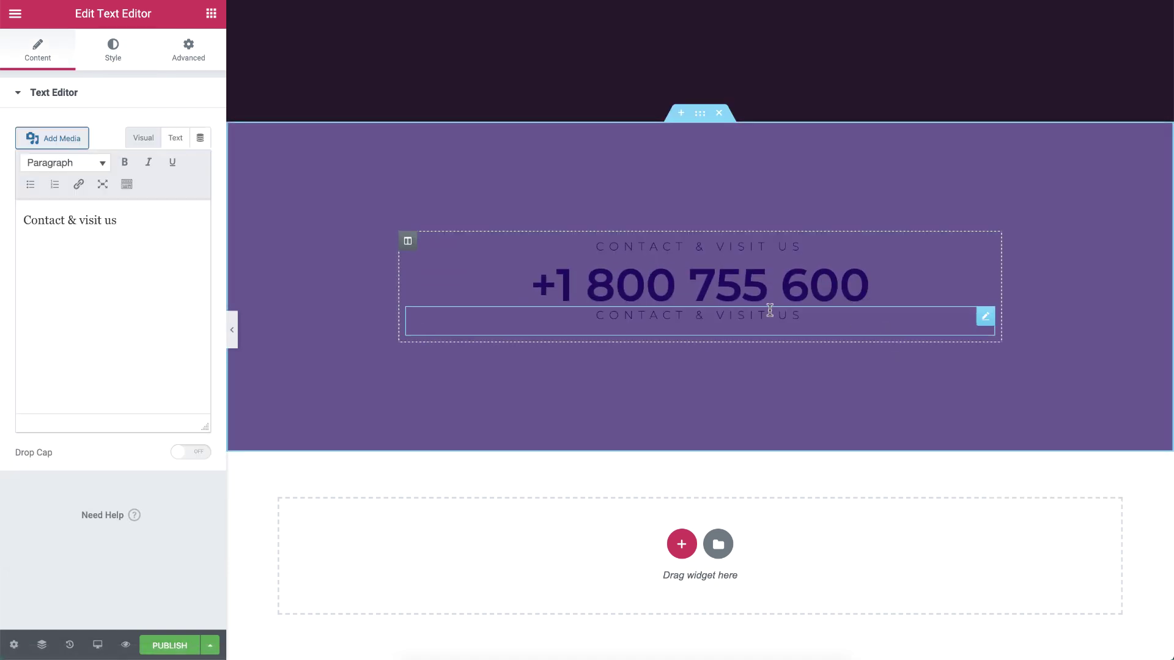
triple_click(165, 219)
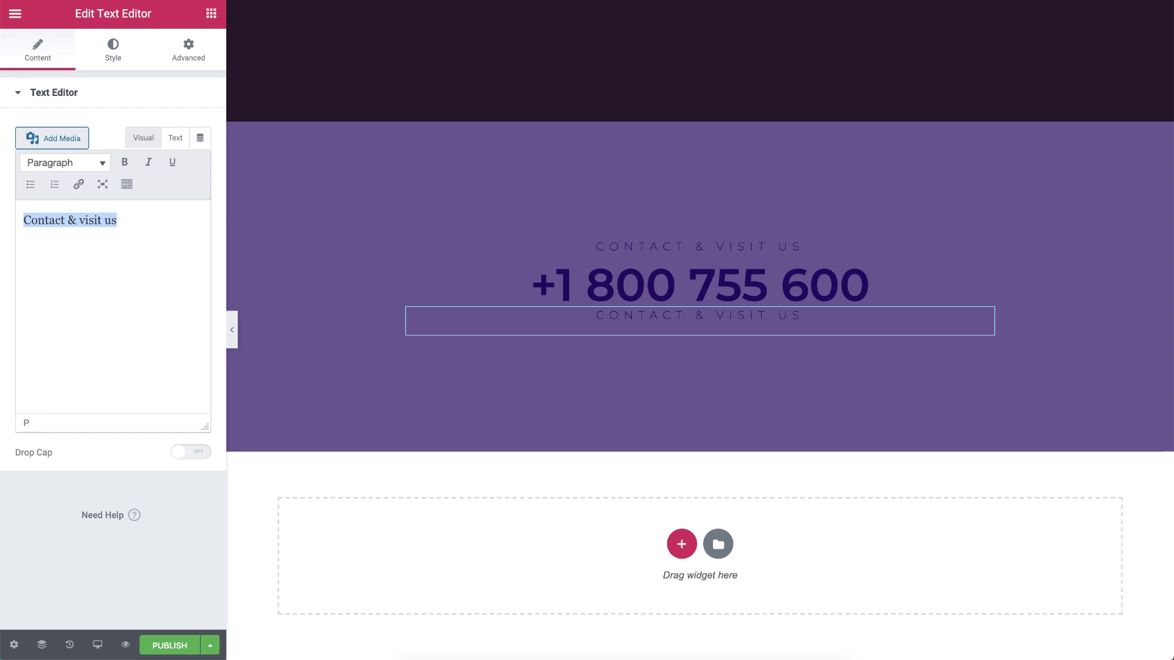
text(300 West Broadway, New York, 0012)
click(211, 15)
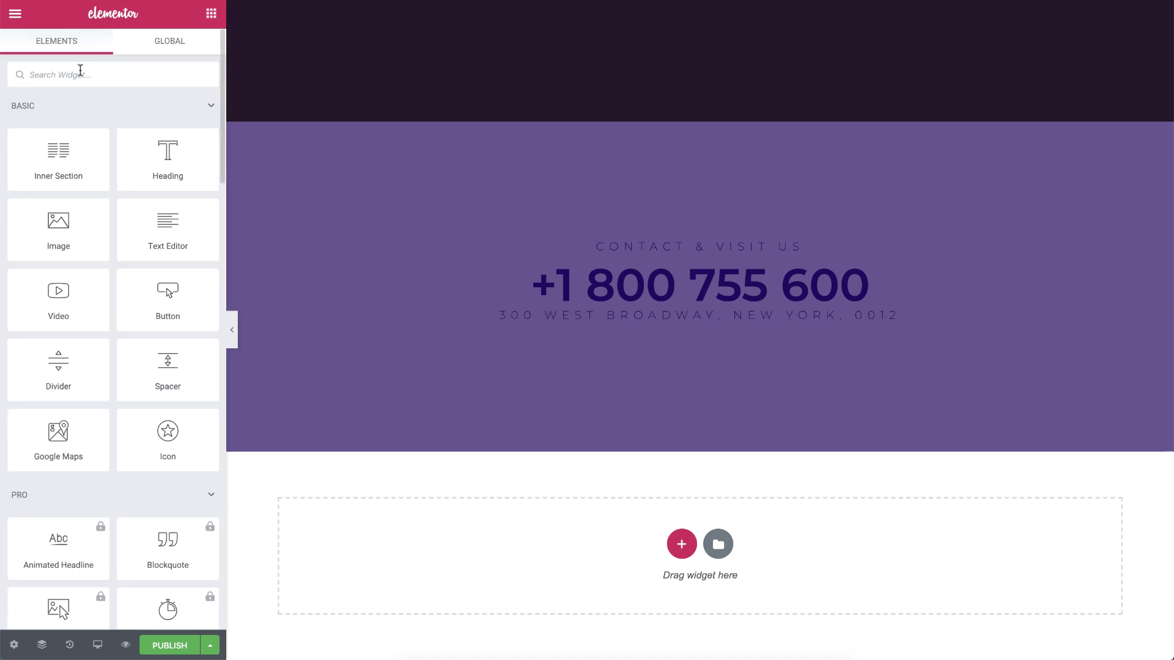
Place a Social Icons widget under the address and add an Instagram icon item
text(so)
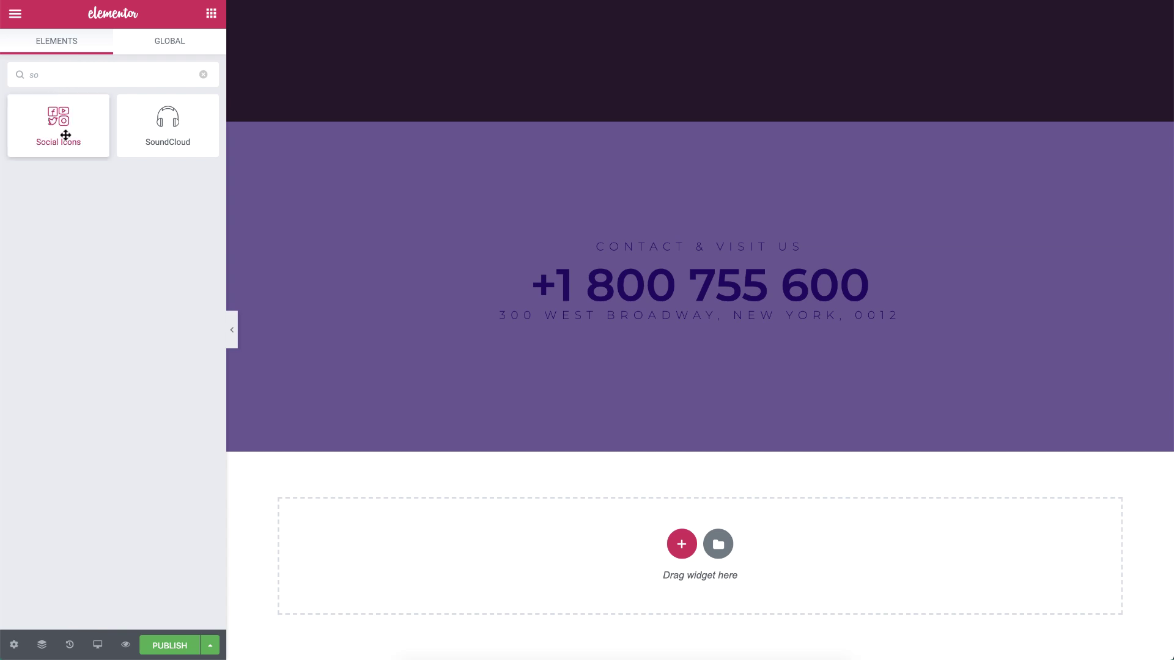
drag(57, 131, 580, 331)
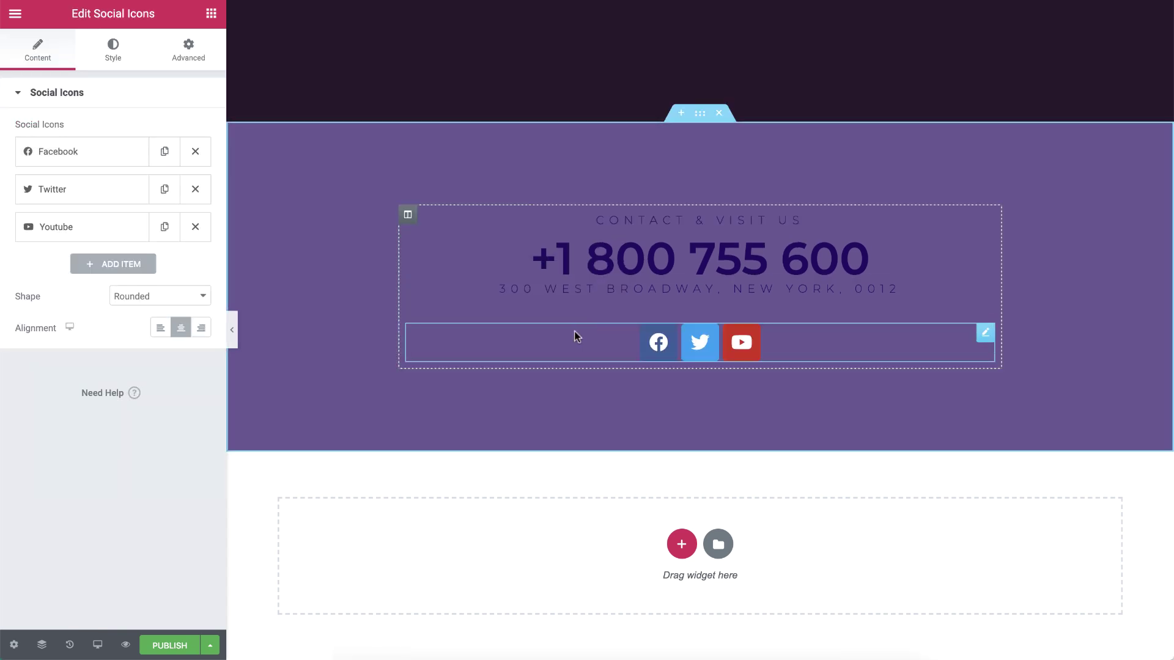
click(102, 264)
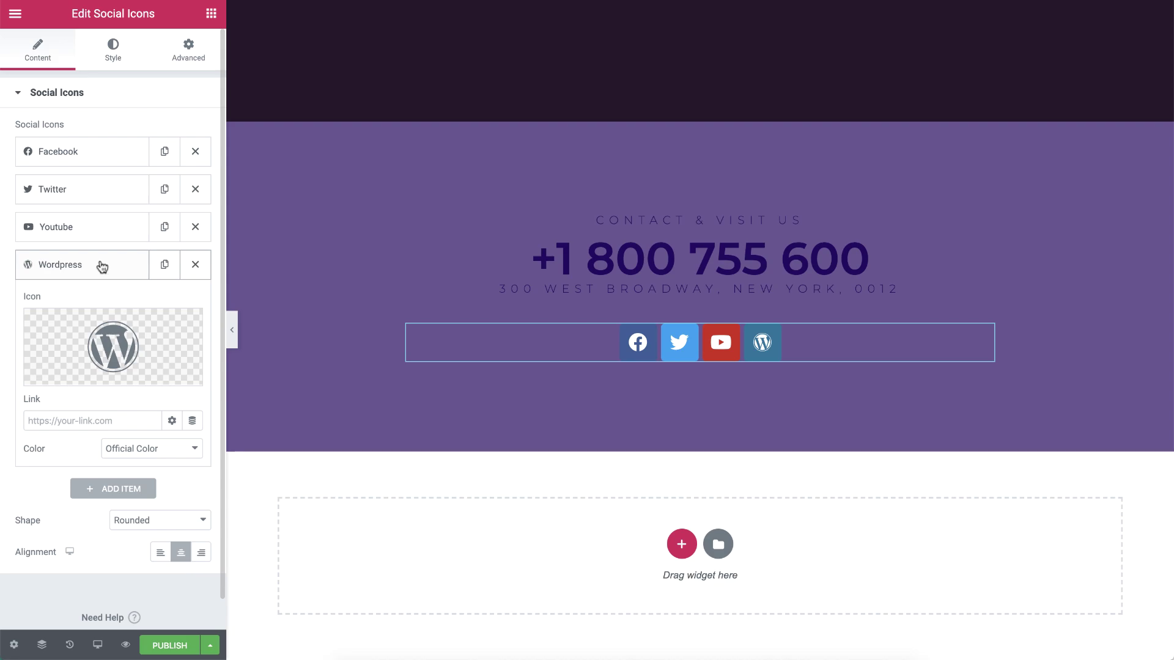
click(126, 333)
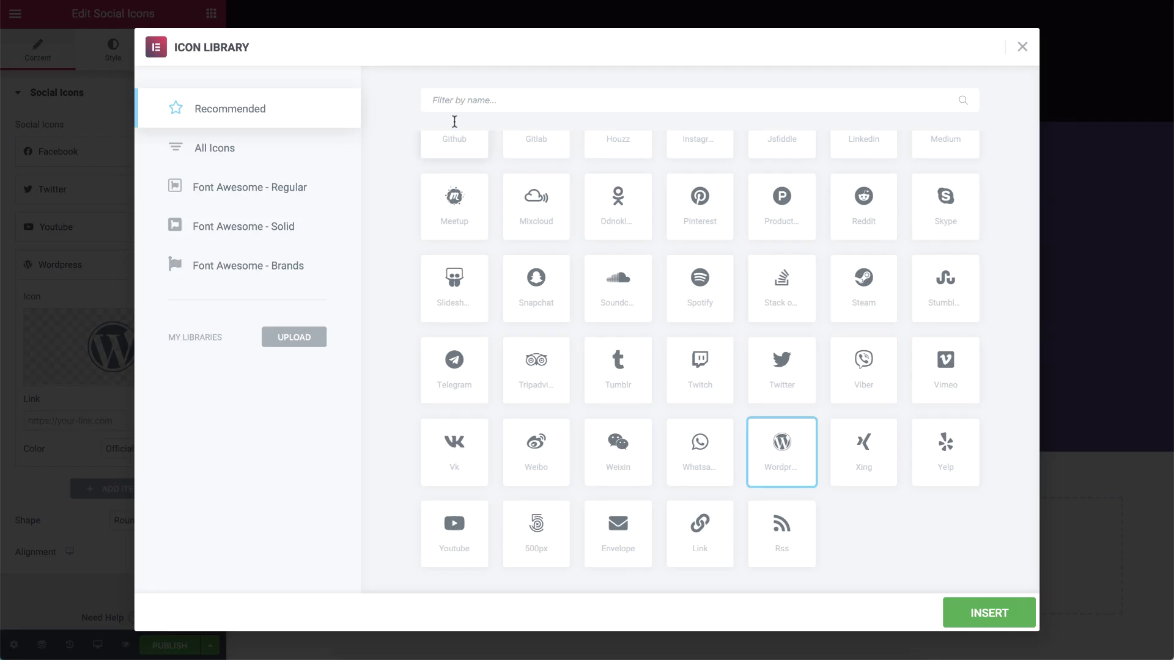
click(459, 103)
text(inst)
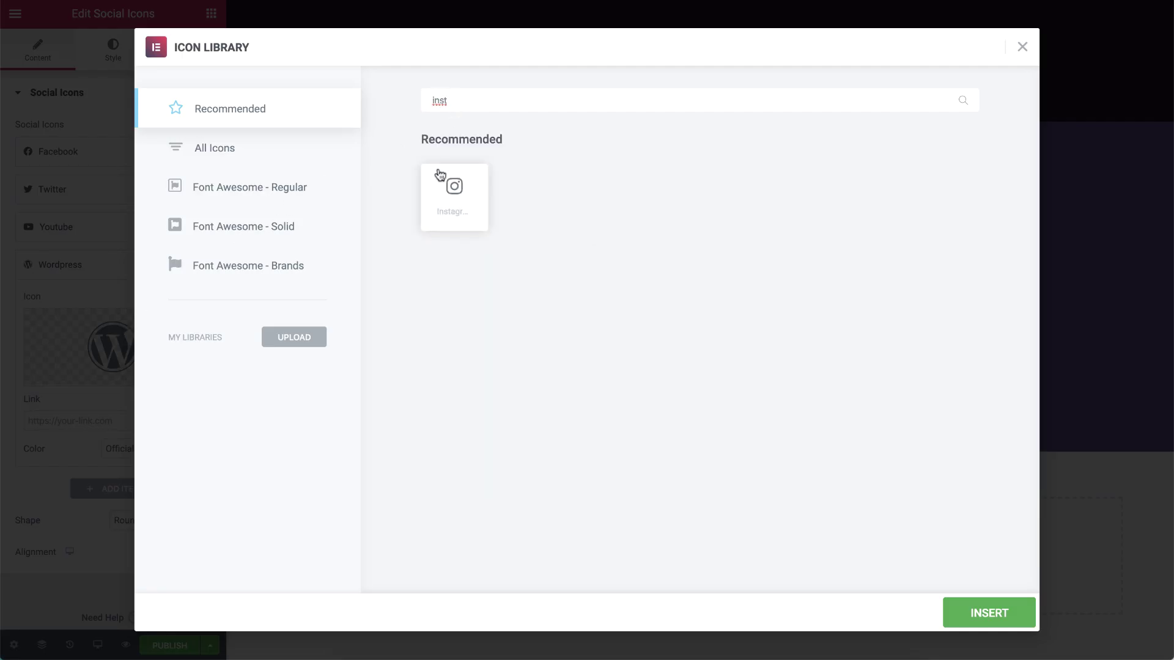
click(439, 175)
click(984, 616)
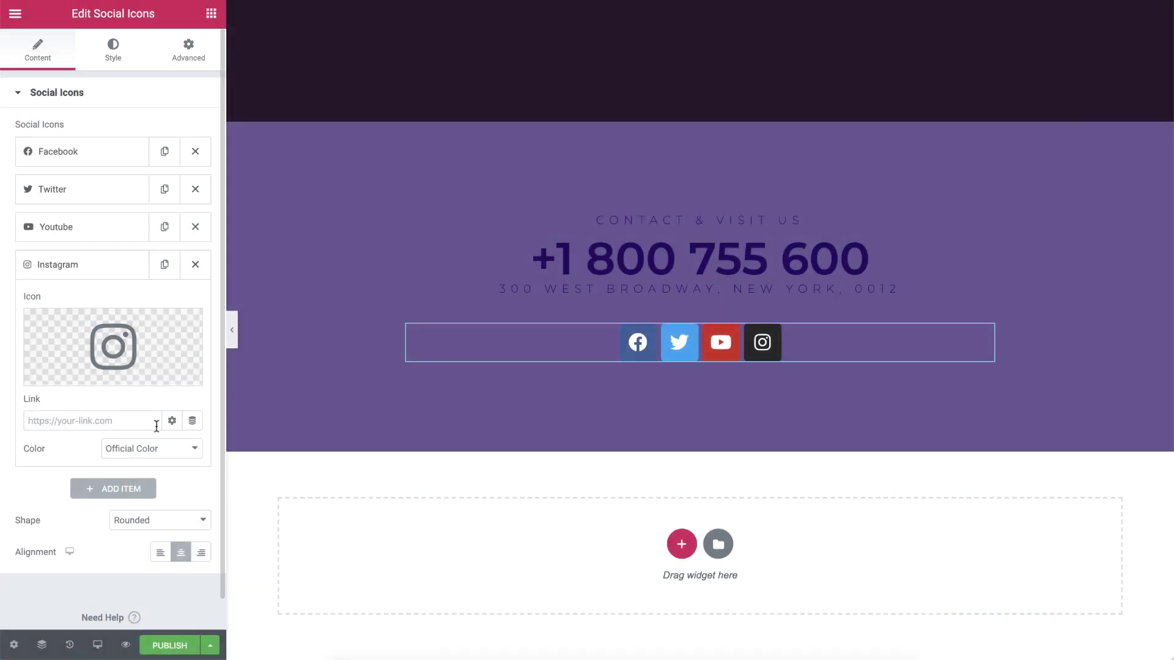
Fill in the Facebook and YouTube links and set the icon shape to Square
click(122, 423)
click(76, 153)
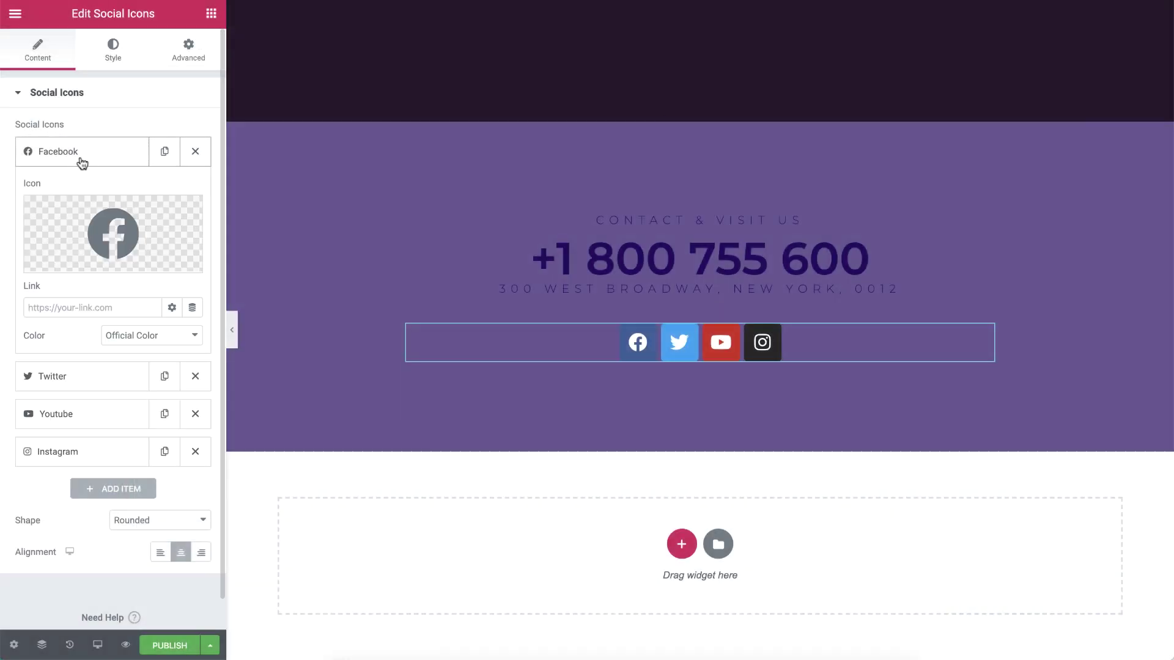
click(59, 309)
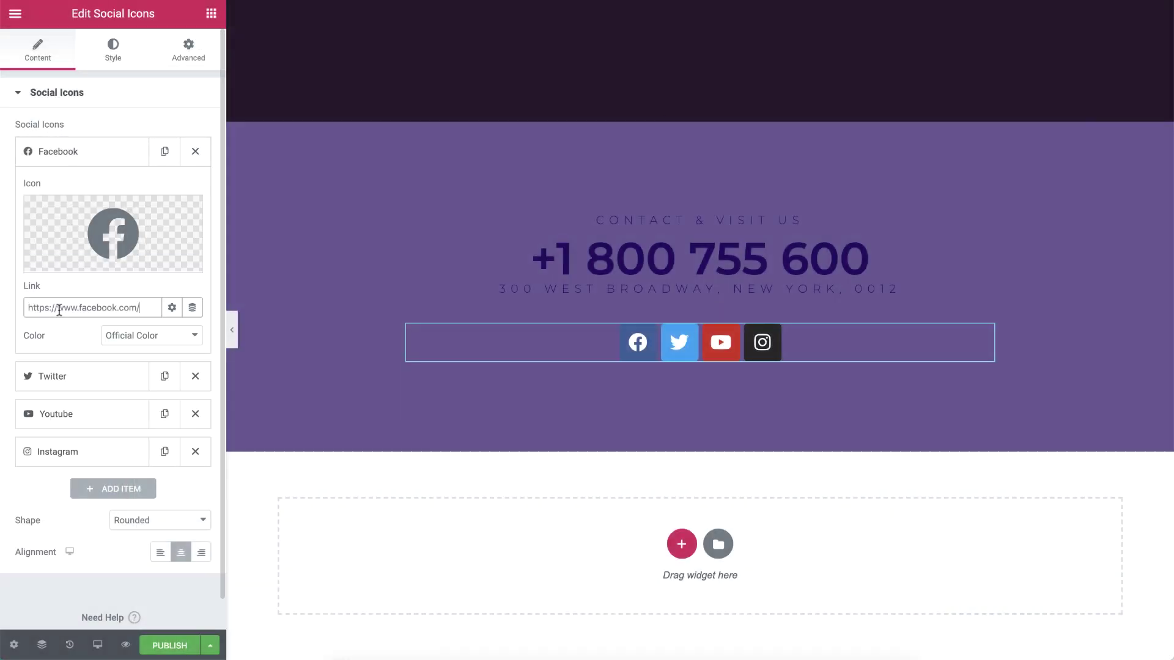
click(61, 377)
click(74, 346)
click(81, 411)
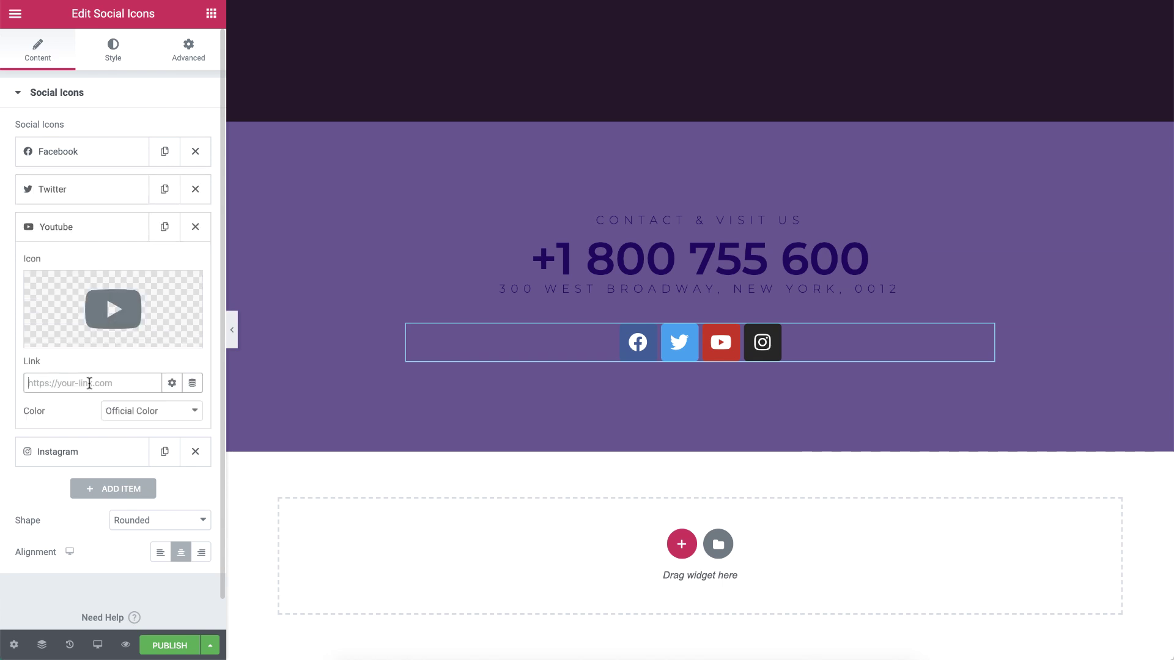
click(142, 520)
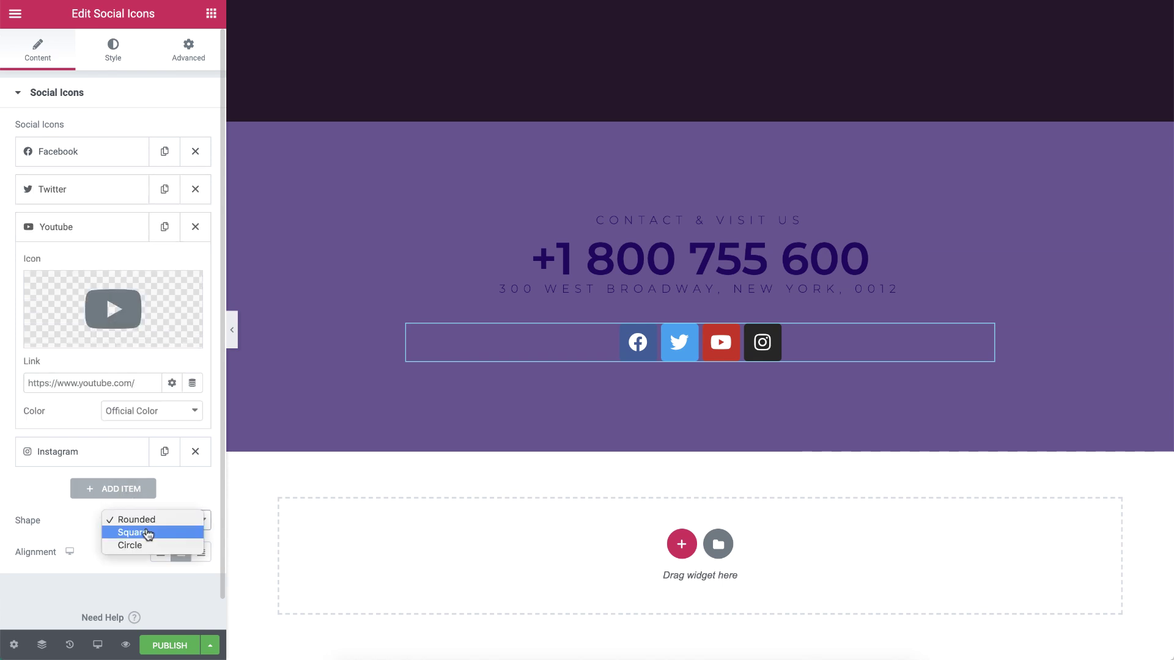
click(147, 532)
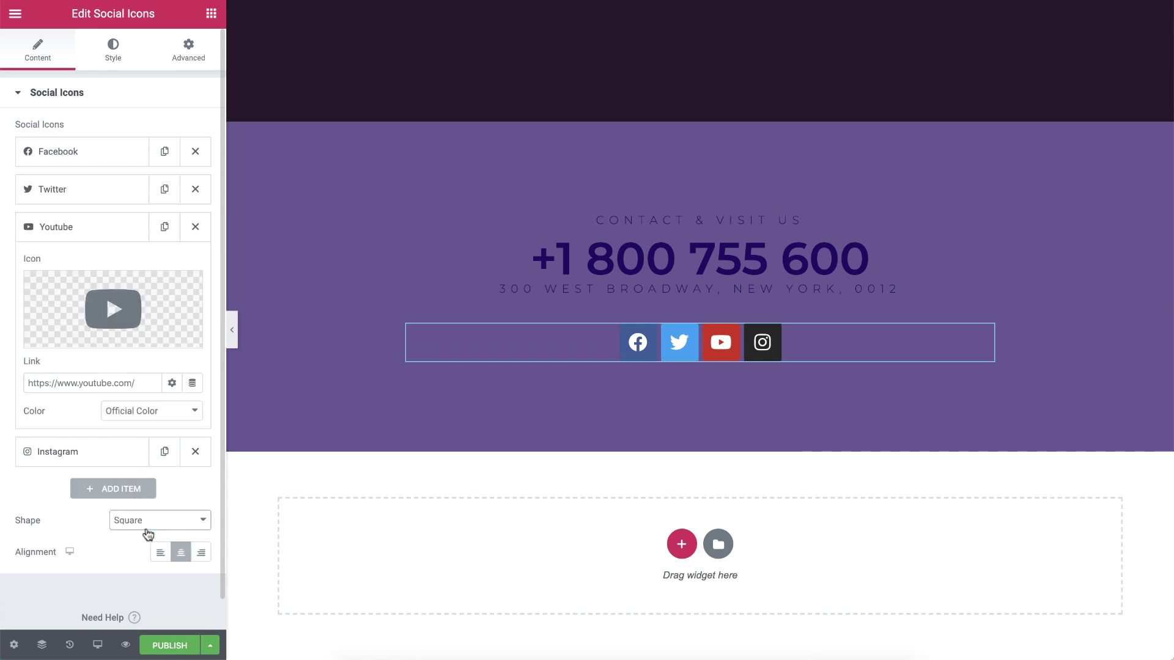
Give the social icons custom dark navy colour, size 25, padding 0.7 and spacing 12
click(114, 46)
click(161, 129)
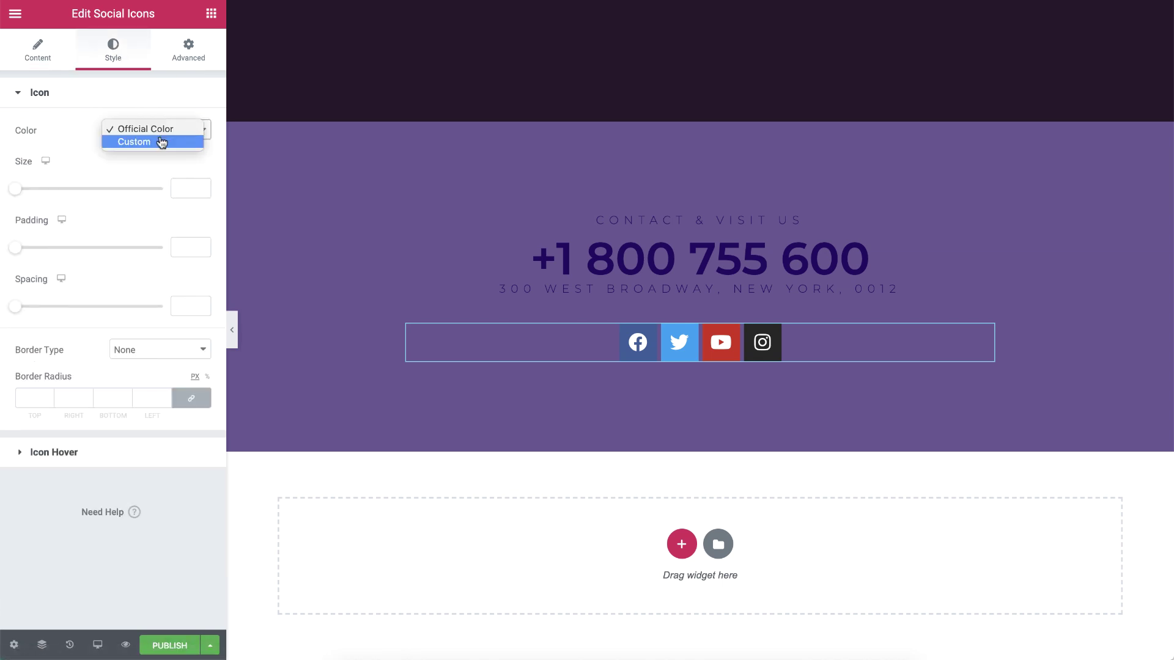
click(162, 142)
click(180, 162)
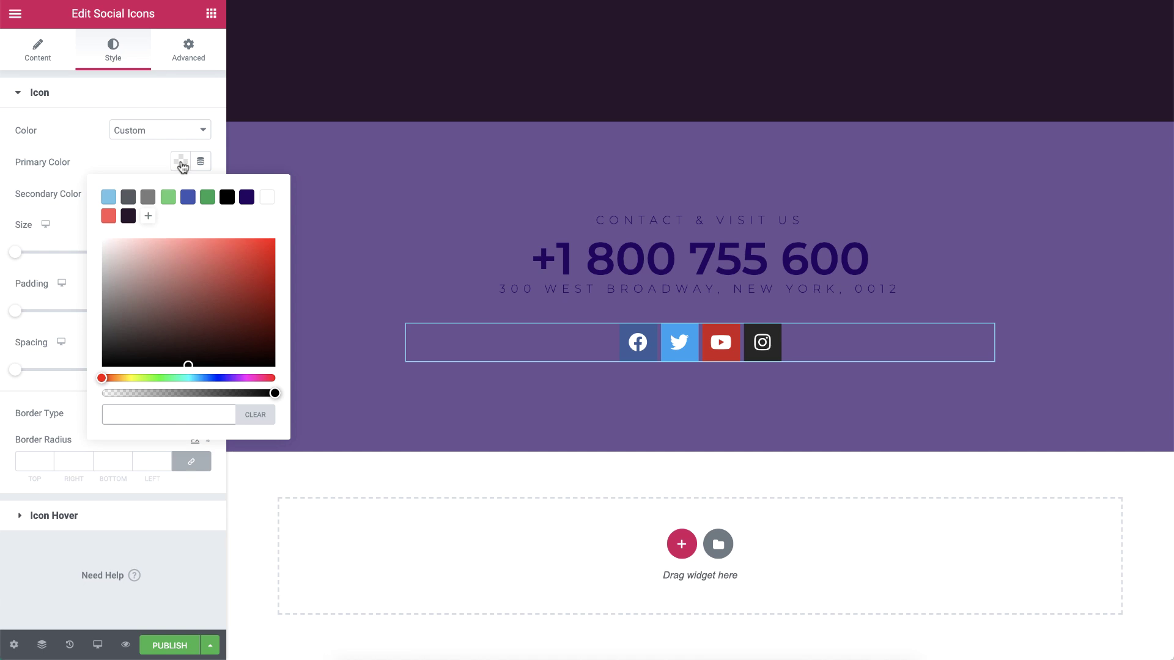
click(246, 198)
click(140, 166)
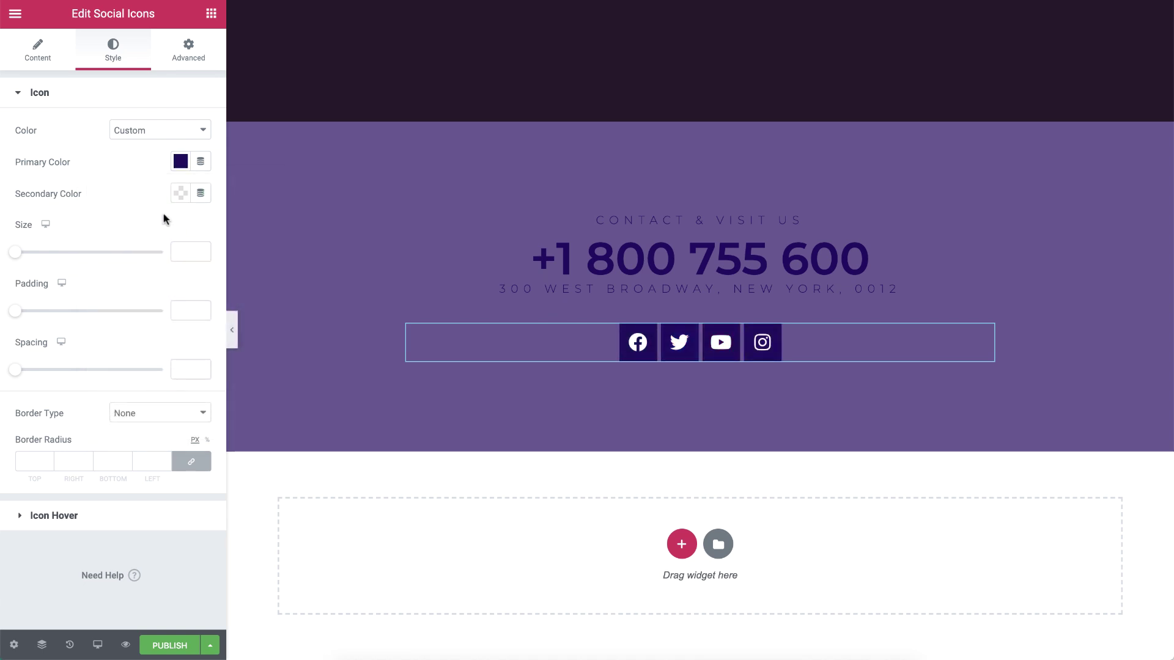
click(179, 250)
text(25)
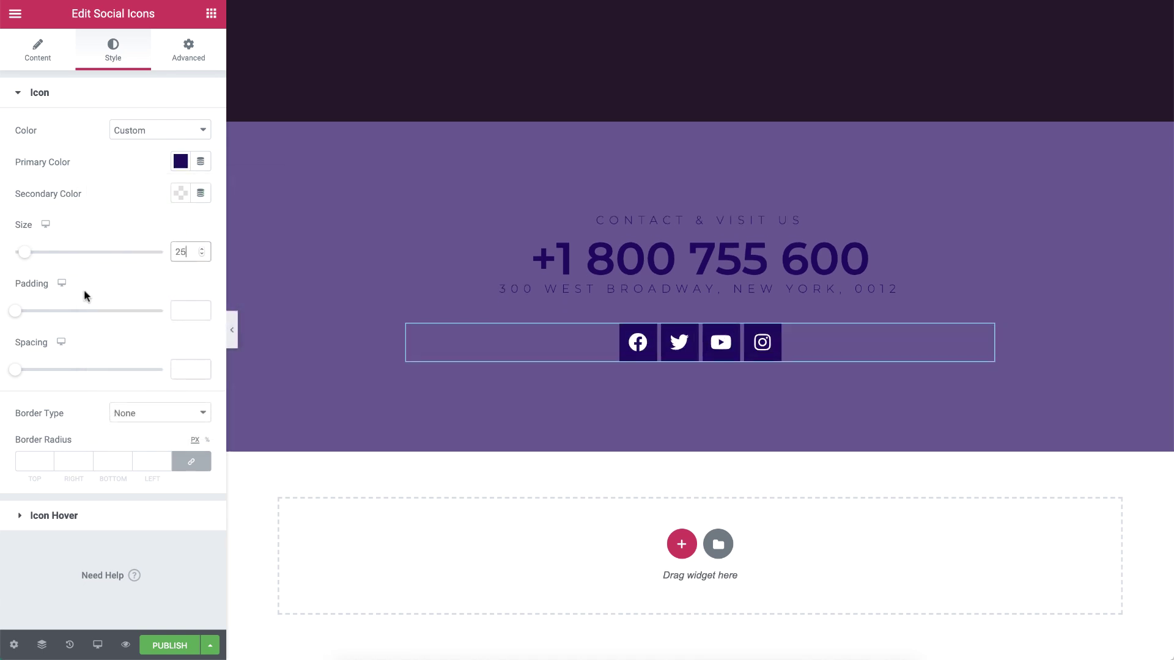
drag(16, 314, 37, 315)
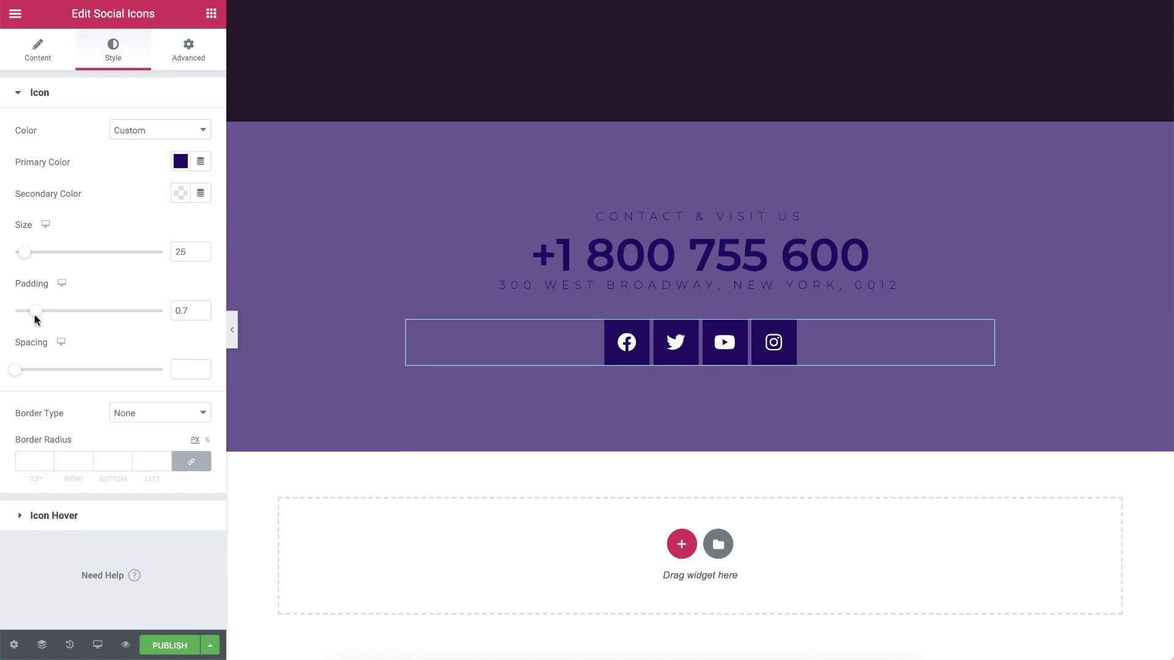
drag(25, 376, 35, 375)
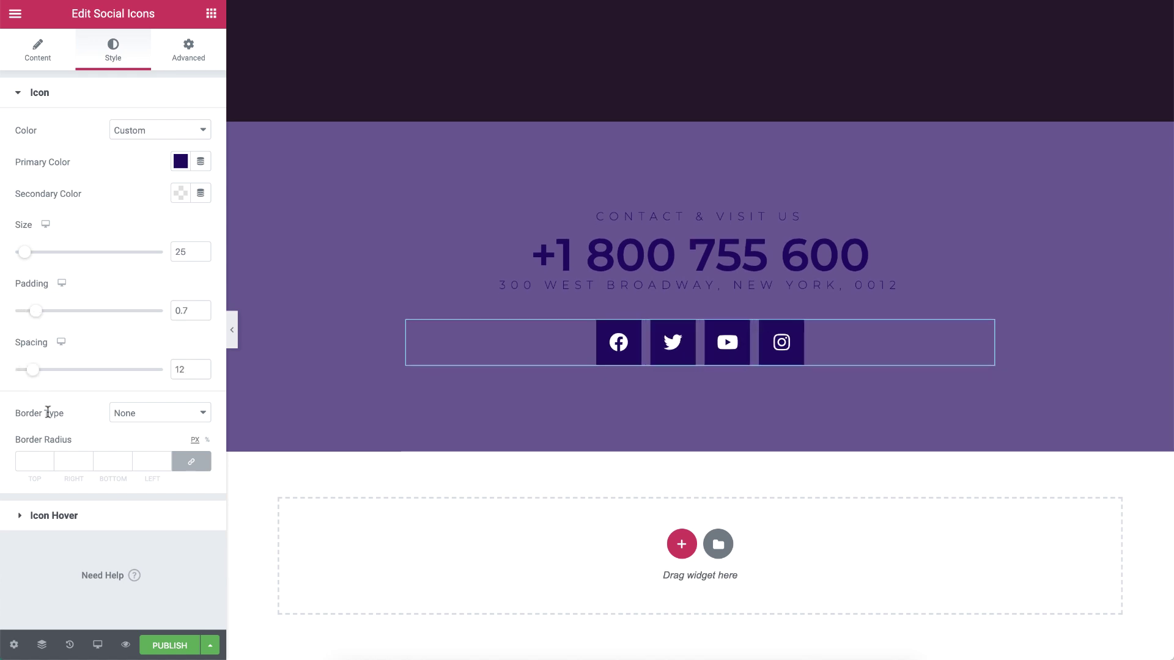
Make the icons turn red (#FD5454) on hover with the Float animation
click(64, 520)
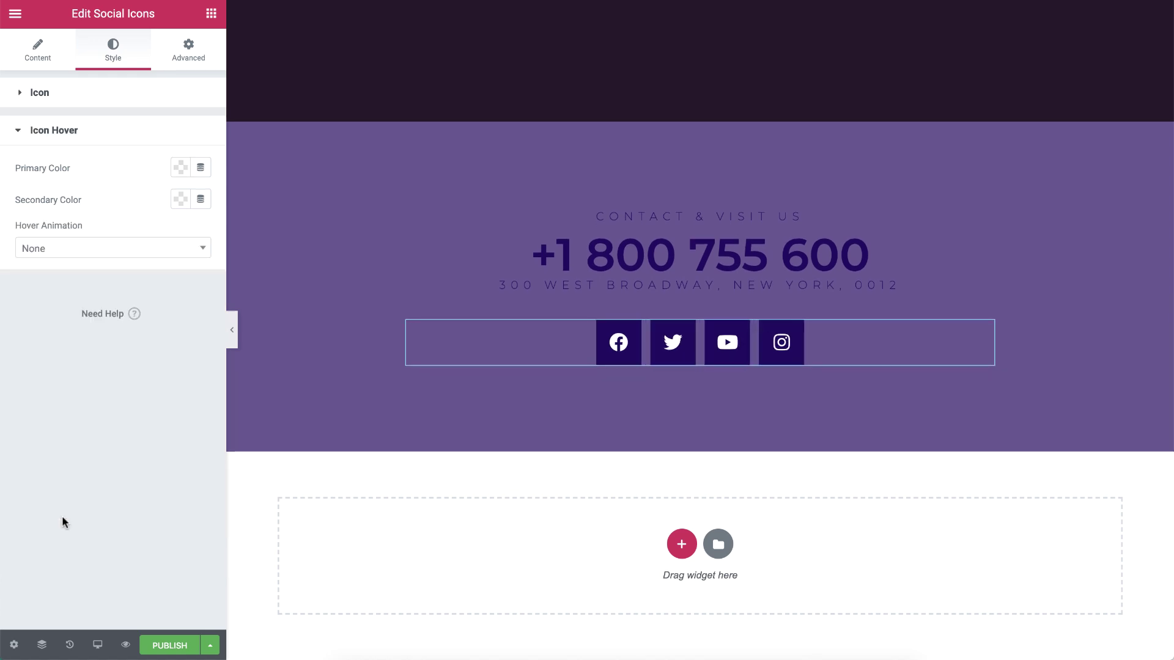
click(180, 166)
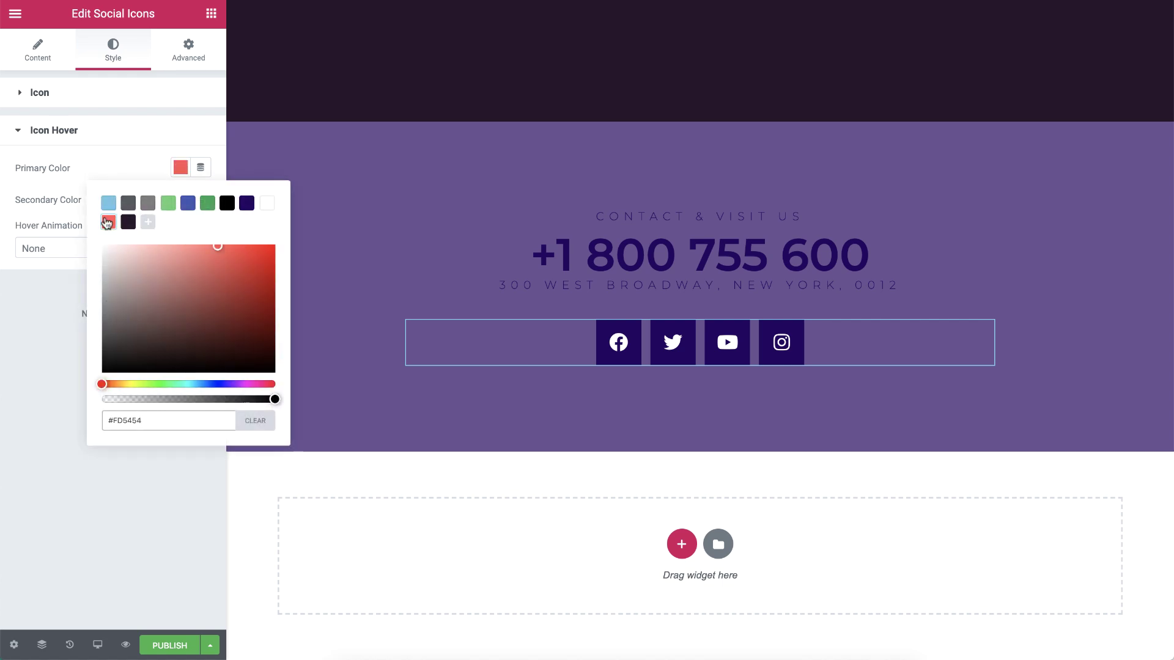
click(92, 249)
text(flo)
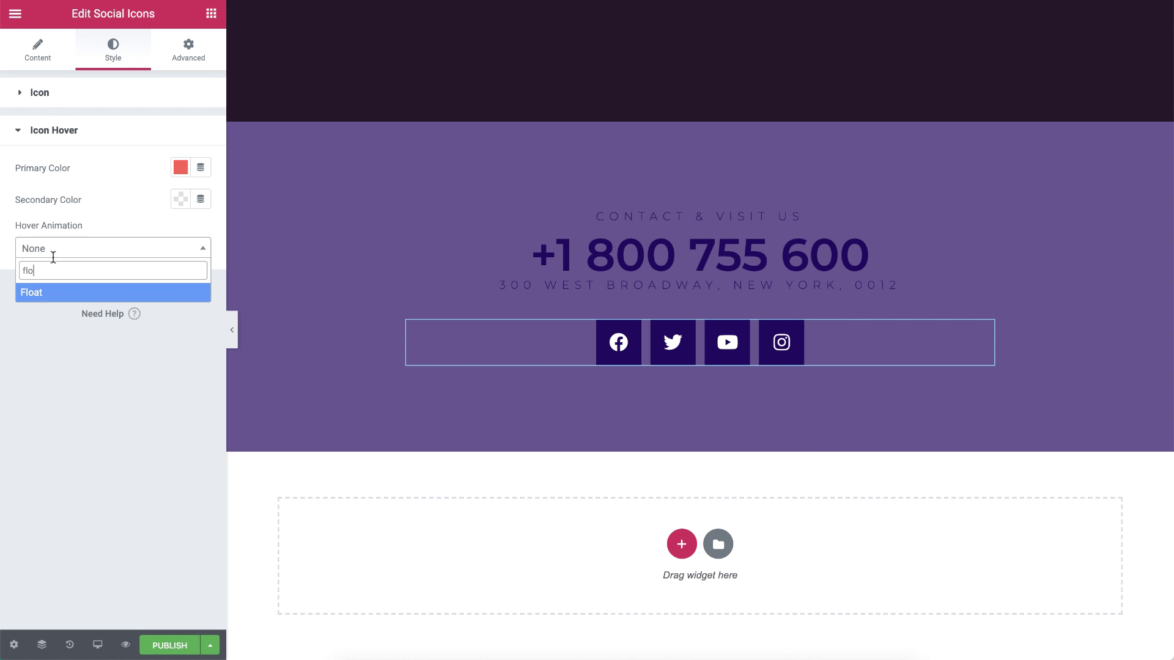
click(53, 294)
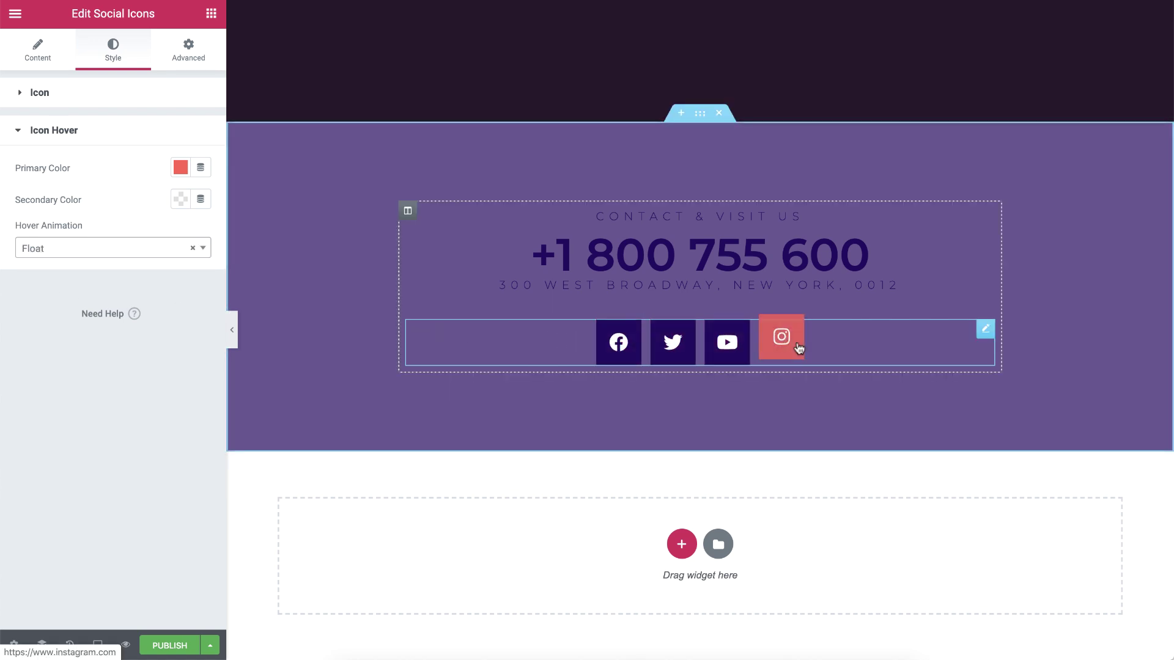
Add 40px top padding to the social icons widget
click(188, 49)
click(198, 232)
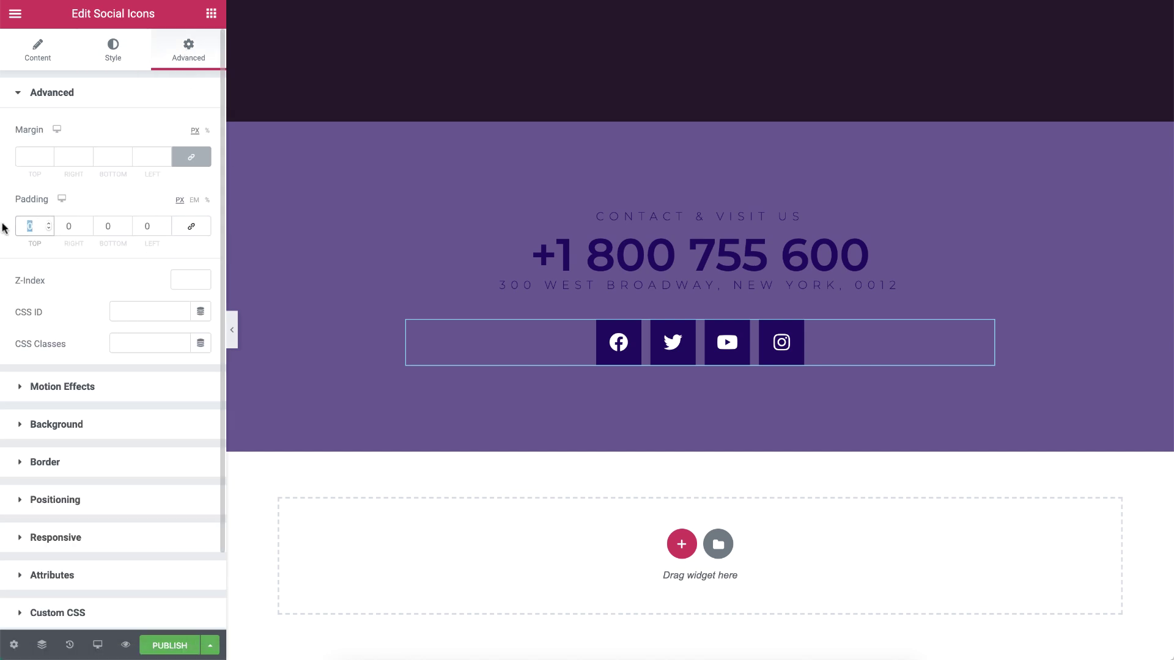
text(40)
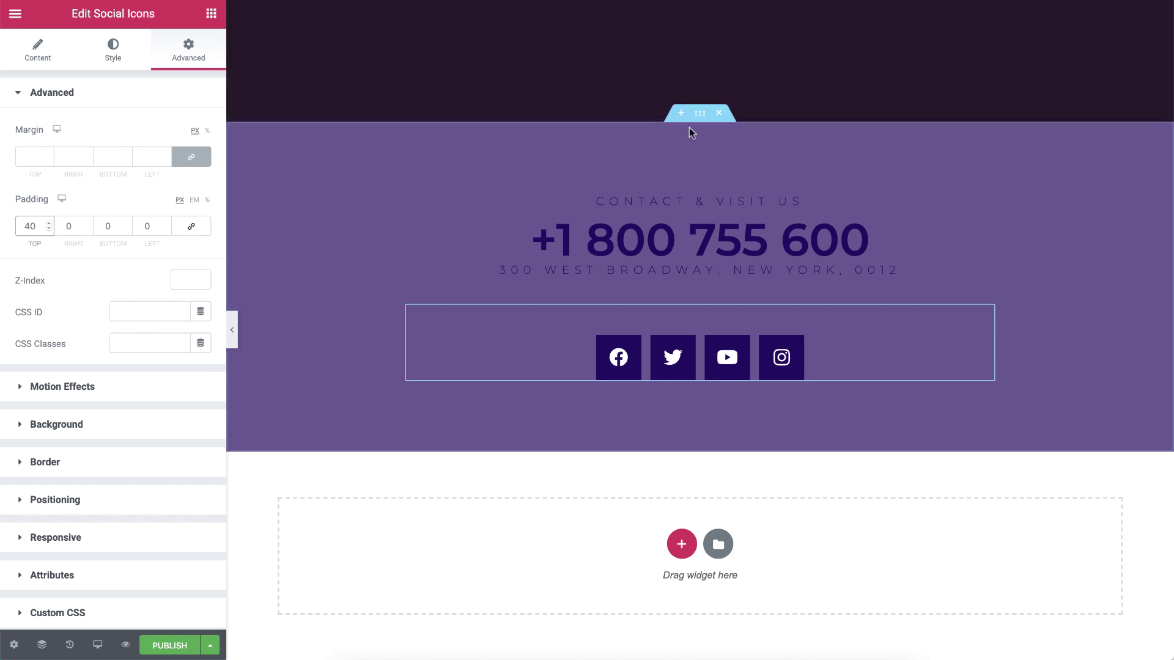
Clear the contact section's purple background overlay colour, leaving a white background
click(701, 114)
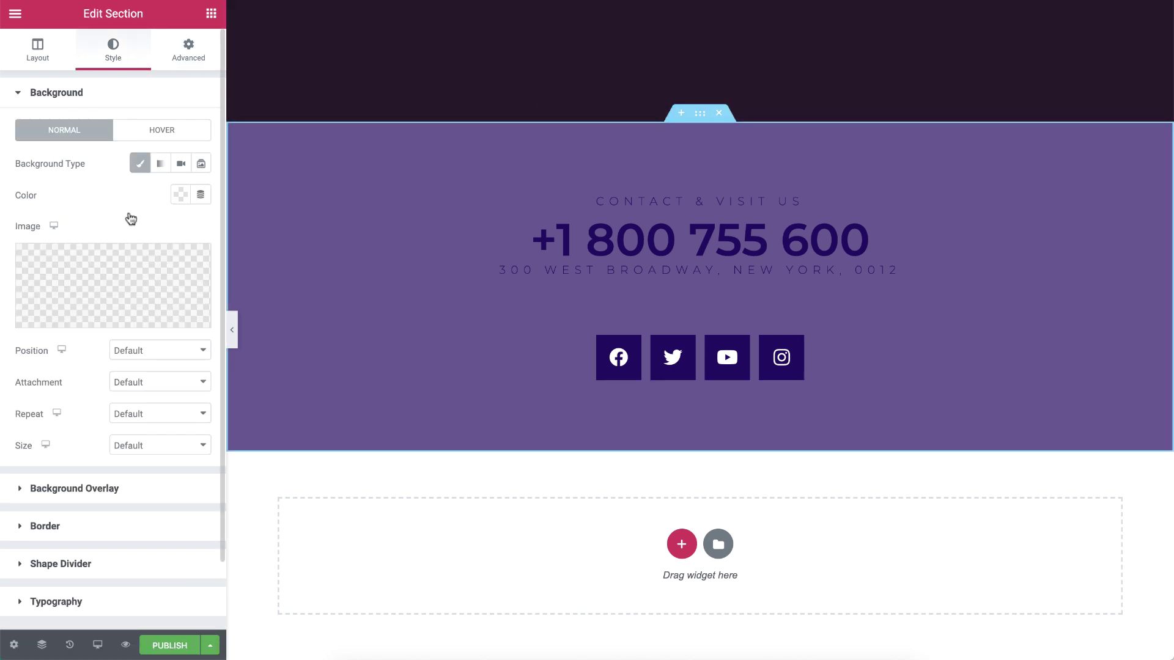
click(110, 489)
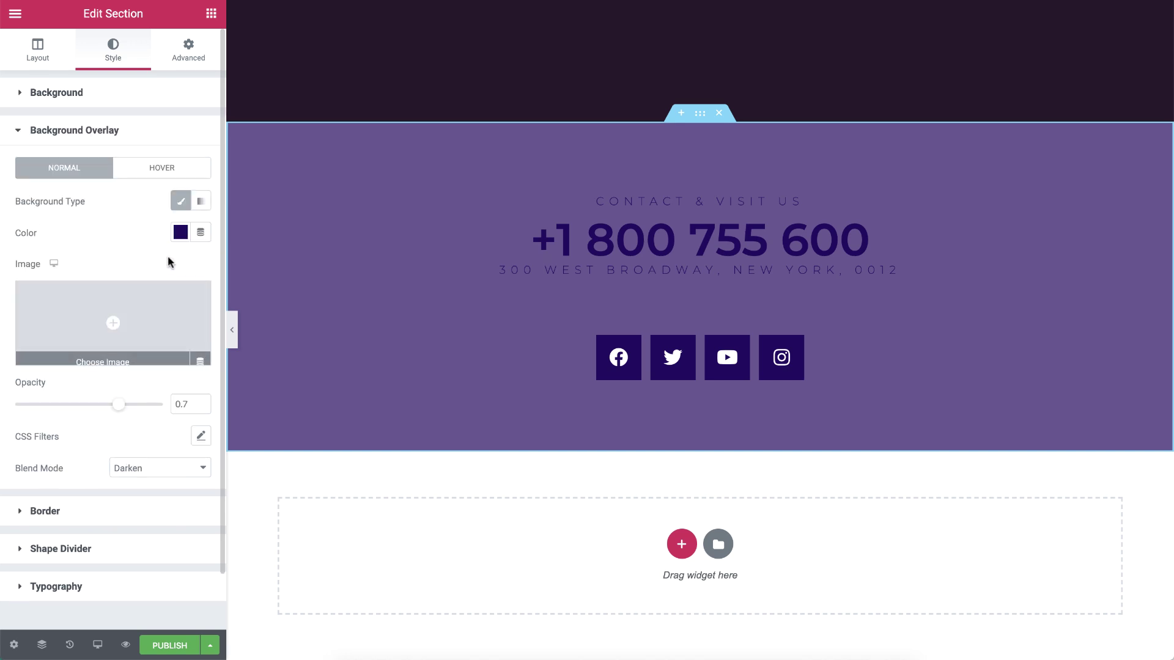
click(180, 232)
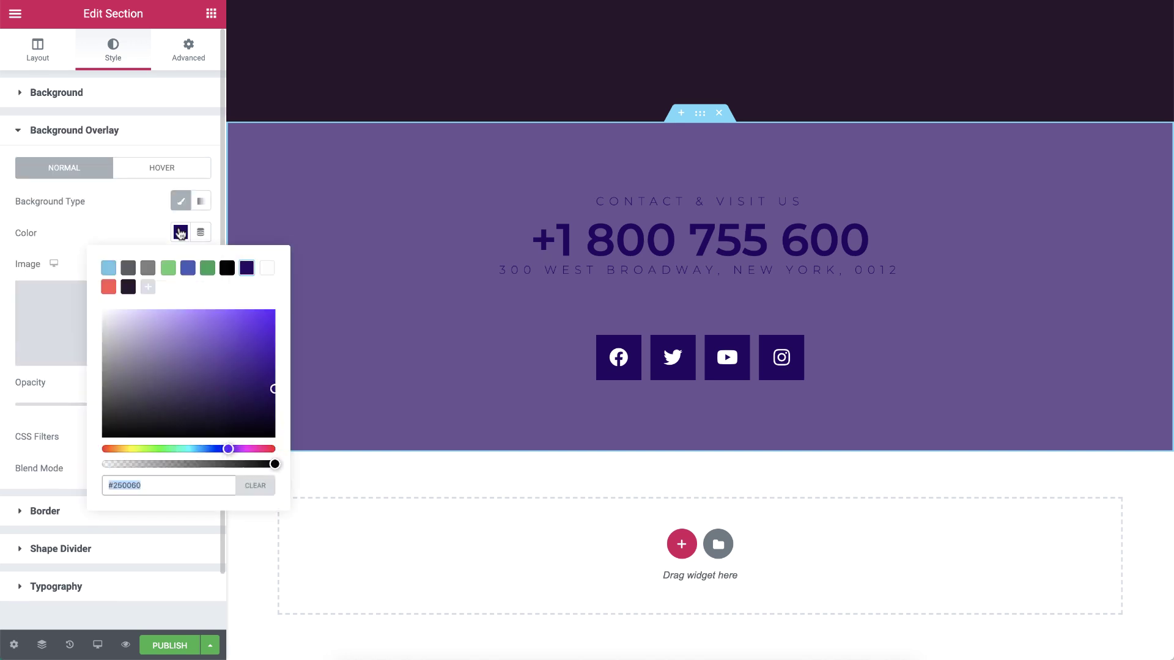
click(255, 486)
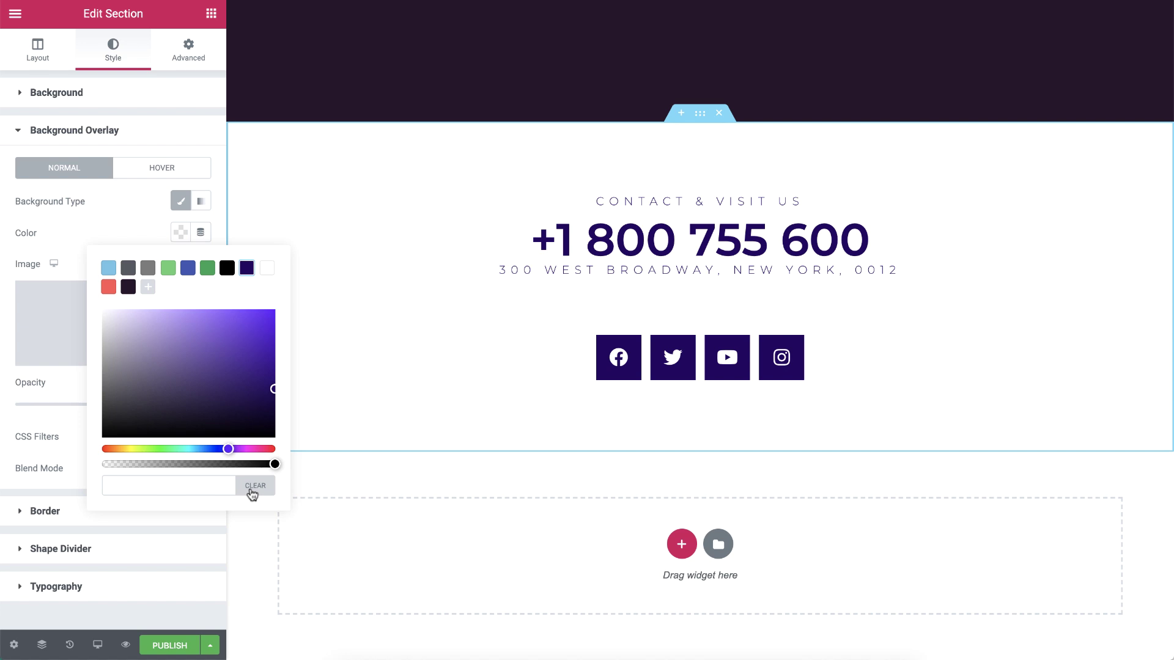